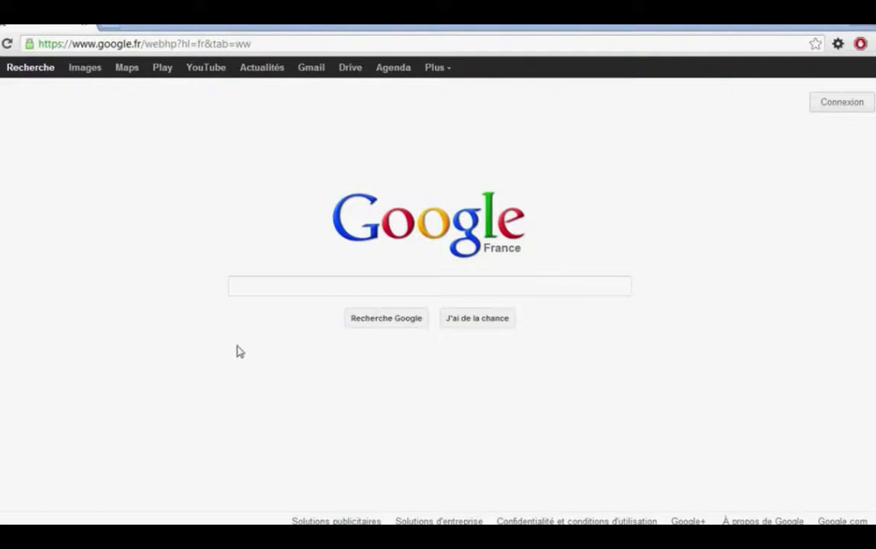
- Search the web for "météo paris" and highlight the Paris weather forecast above the results
{"action": "left_click", "coordinate": [264, 282]}
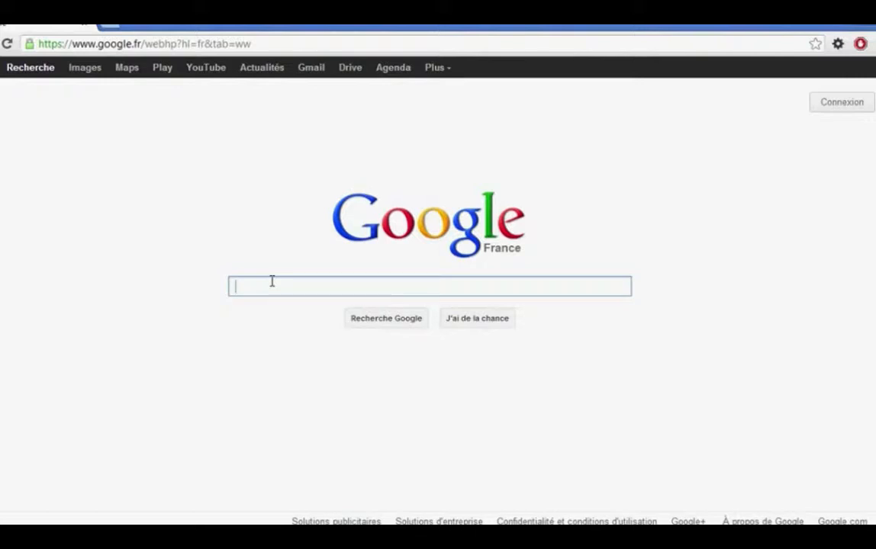
{"action": "type", "text": "météo"}
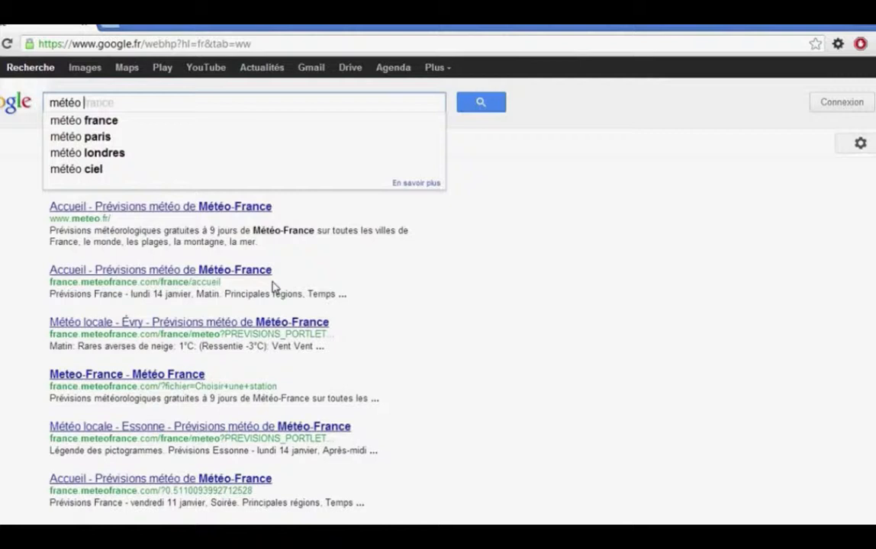
{"action": "key", "text": "Down"}
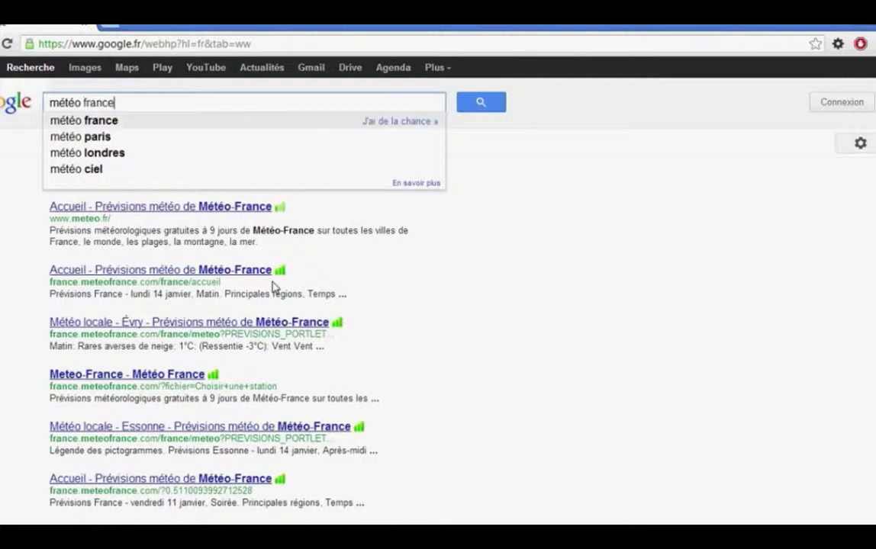
{"action": "key", "text": "Down"}
{"action": "key", "text": "Return"}
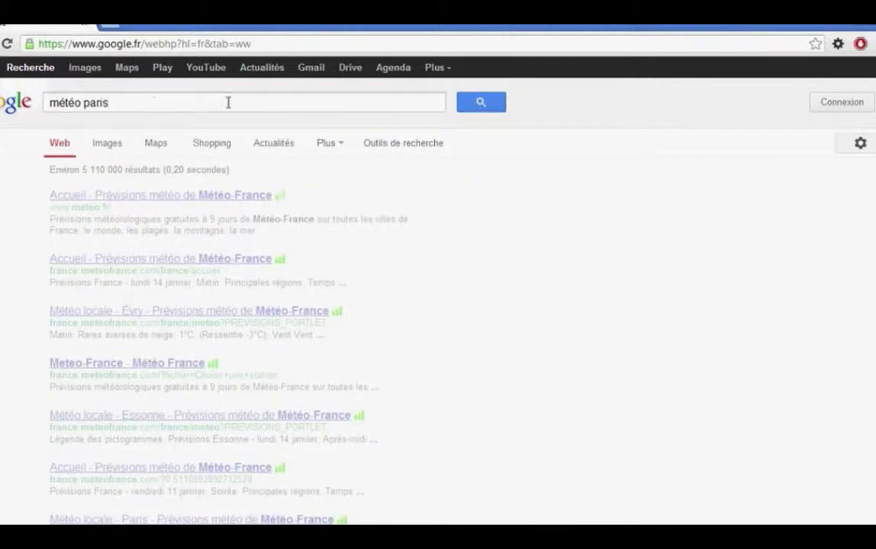
{"action": "left_click", "coordinate": [489, 107]}
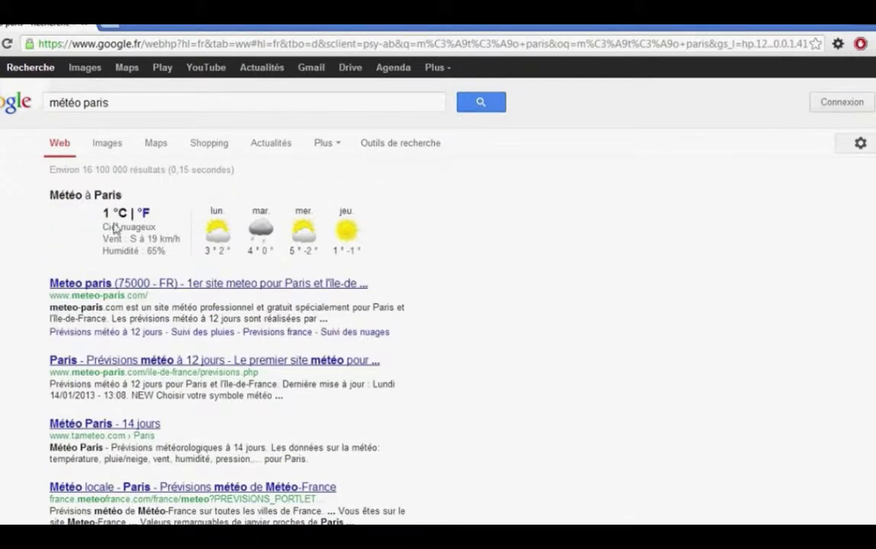
{"action": "left_click_drag", "start_coordinate": [43, 194], "coordinate": [154, 228]}
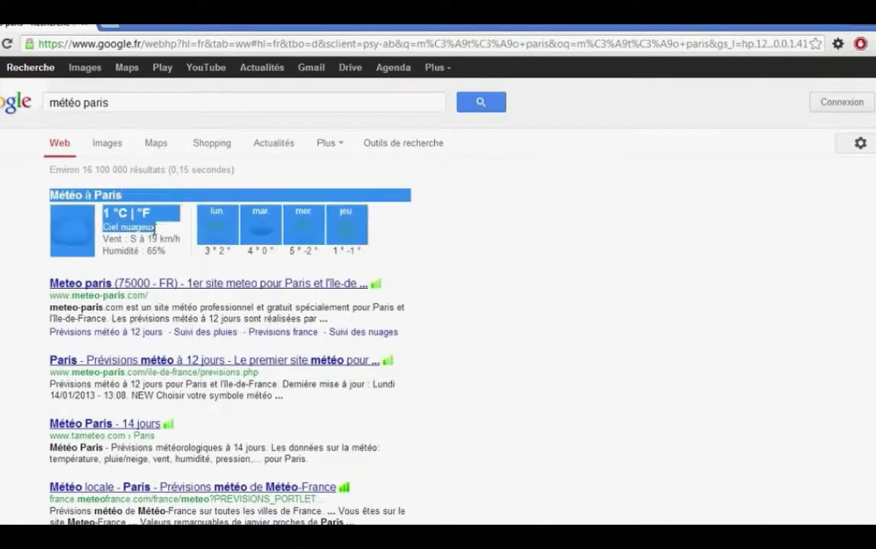
{"action": "left_click", "coordinate": [332, 231]}
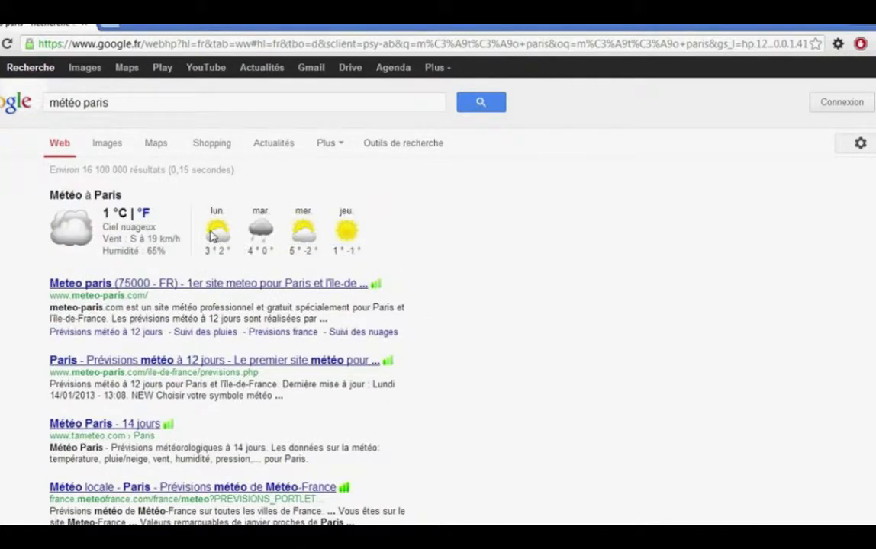
- Replace the city in the query and search for "météo etiolles"
{"action": "left_click", "coordinate": [106, 103]}
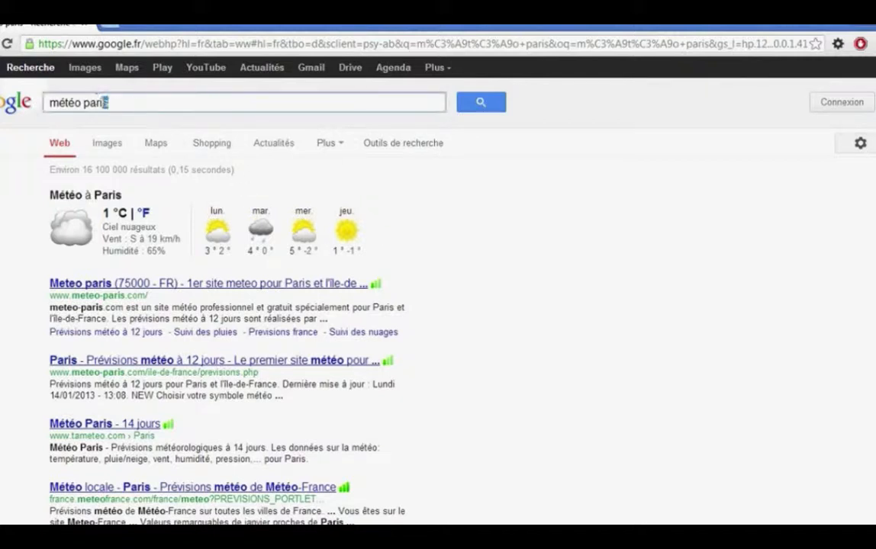
{"action": "left_click_drag", "start_coordinate": [106, 102], "coordinate": [87, 99]}
{"action": "type", "text": "etiolle"}
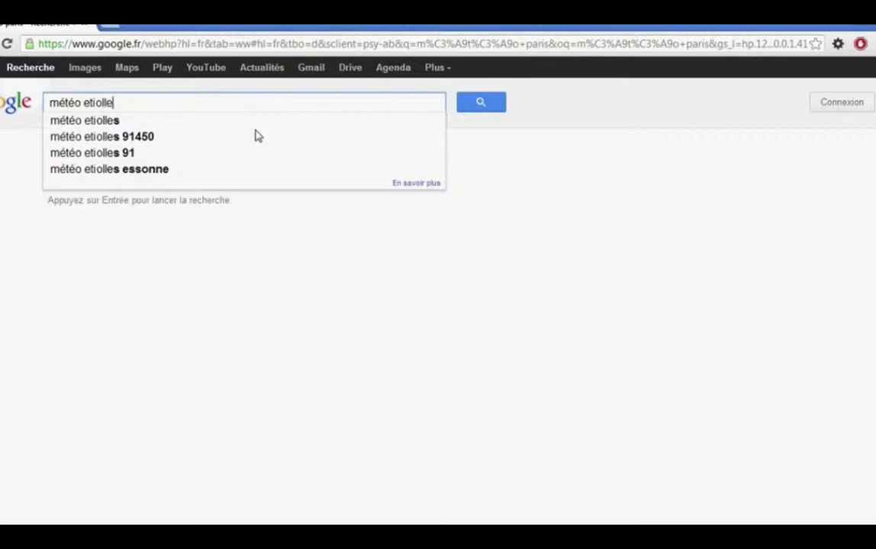
{"action": "type", "text": "s"}
{"action": "key", "text": "Return"}
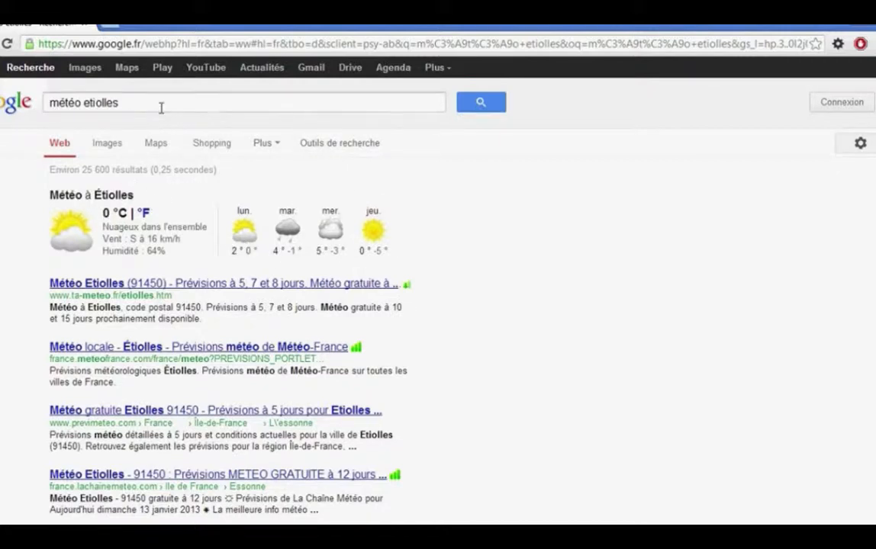
{"action": "left_click_drag", "start_coordinate": [119, 102], "coordinate": [95, 102]}
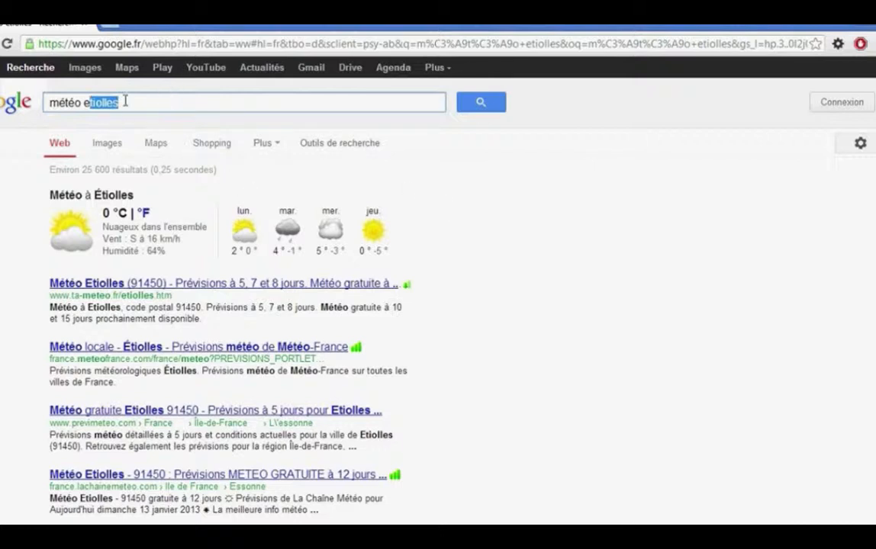
{"action": "left_click_drag", "start_coordinate": [131, 102], "coordinate": [84, 100]}
{"action": "left_click", "coordinate": [134, 101]}
{"action": "left_click_drag", "start_coordinate": [132, 102], "coordinate": [81, 94]}
{"action": "left_click", "coordinate": [156, 106]}
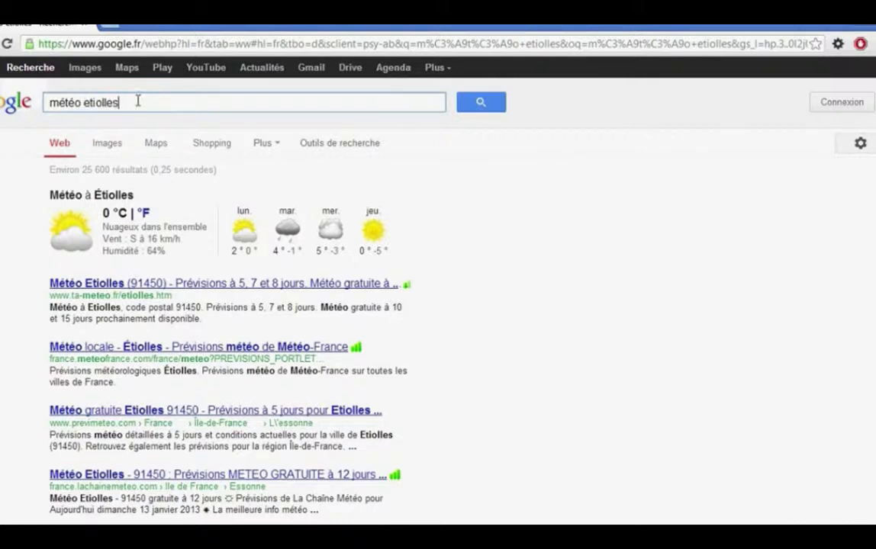
{"action": "left_click_drag", "start_coordinate": [137, 102], "coordinate": [81, 105]}
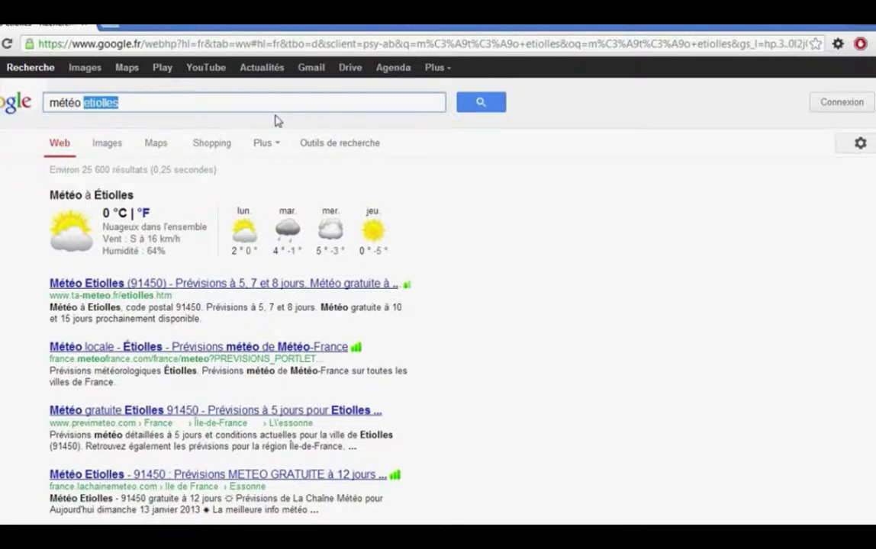
{"action": "left_click", "coordinate": [249, 105]}
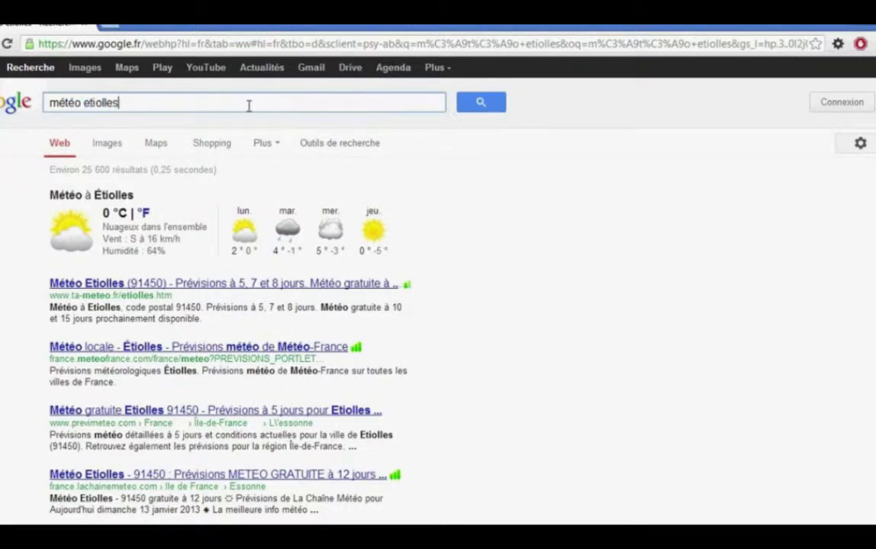
- Replace the weather query with the calculation "38 - 45" and run it in the search engine
{"action": "left_click_drag", "start_coordinate": [151, 100], "coordinate": [46, 105]}
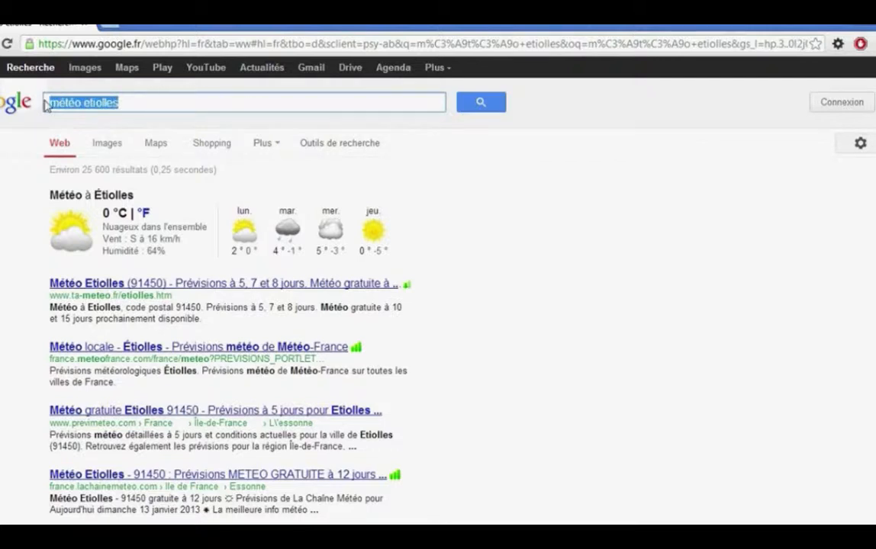
{"action": "key", "text": "BackSpace"}
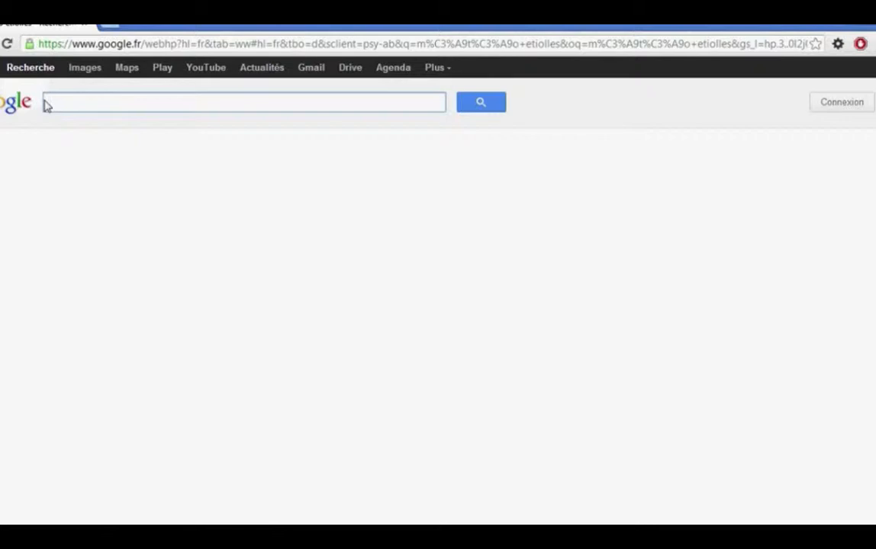
{"action": "type", "text": "3"}
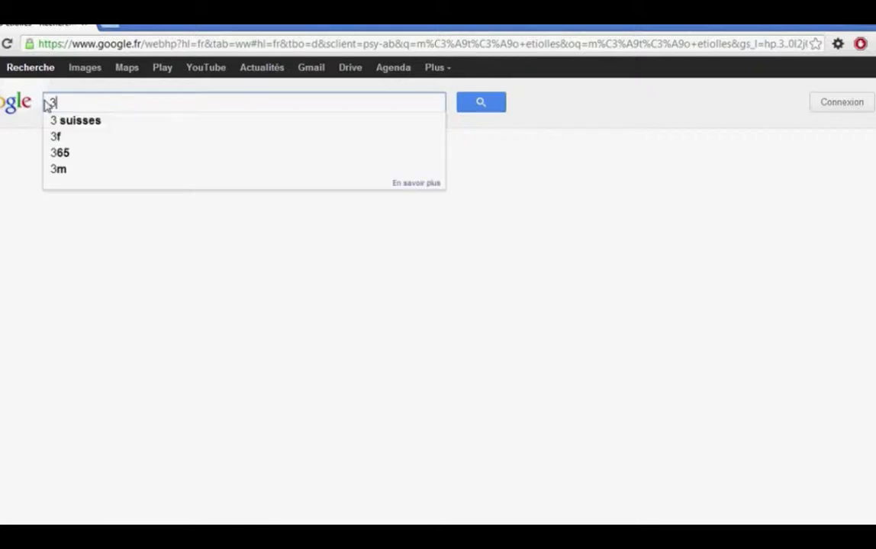
{"action": "type", "text": "8 - "}
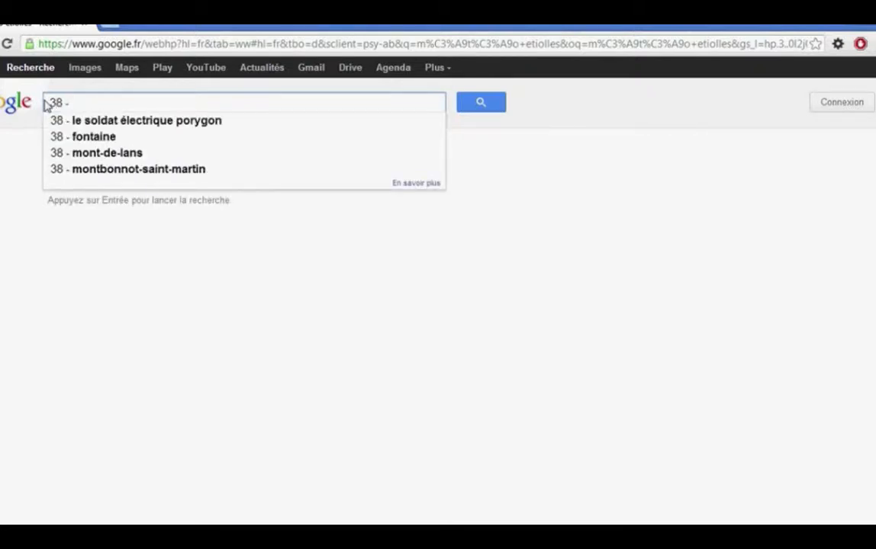
{"action": "type", "text": "45"}
{"action": "key", "text": "Return"}
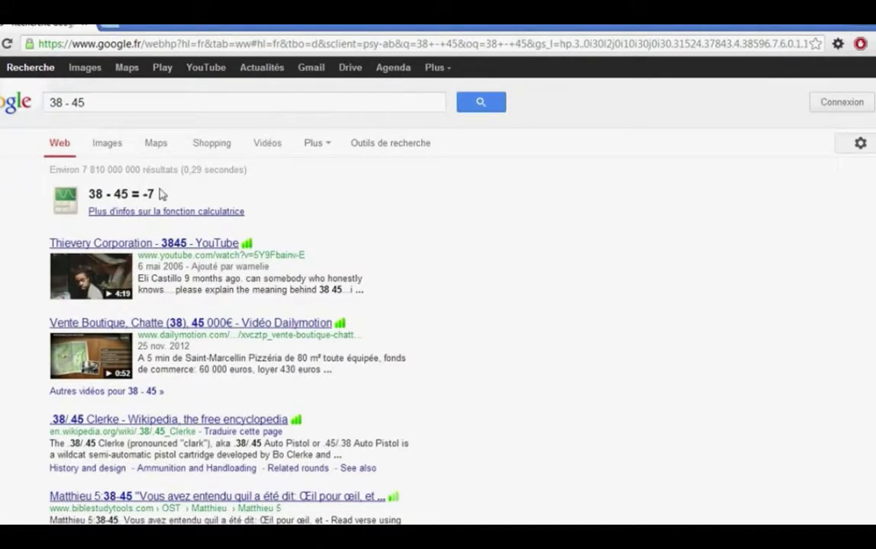
- Replace the subtraction with the multiplication "1998 * 255" and run it as a search
{"action": "left_click", "coordinate": [95, 101]}
{"action": "left_click_drag", "start_coordinate": [94, 101], "coordinate": [16, 99]}
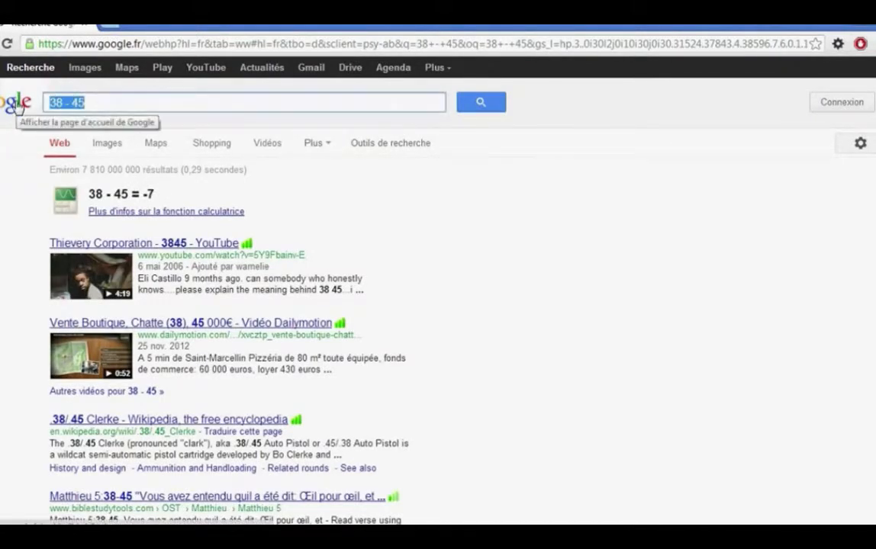
{"action": "type", "text": "1998"}
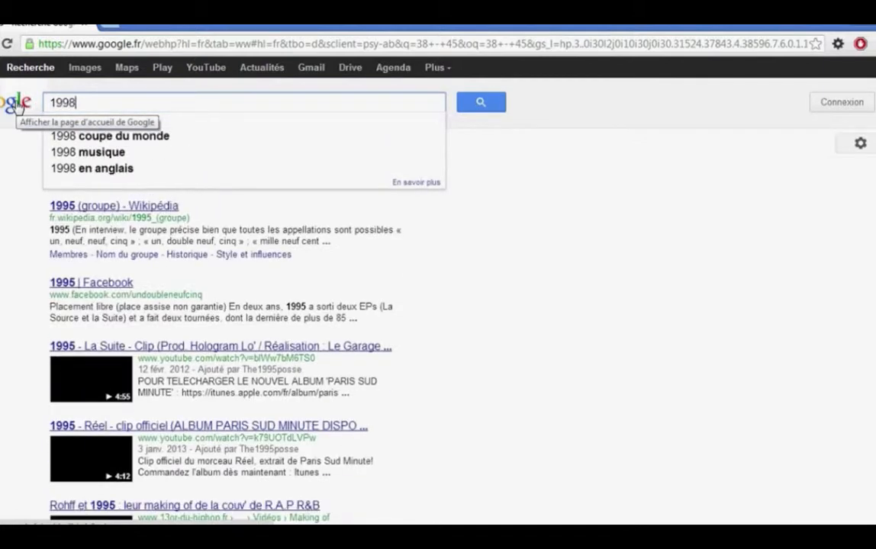
{"action": "type", "text": " *"}
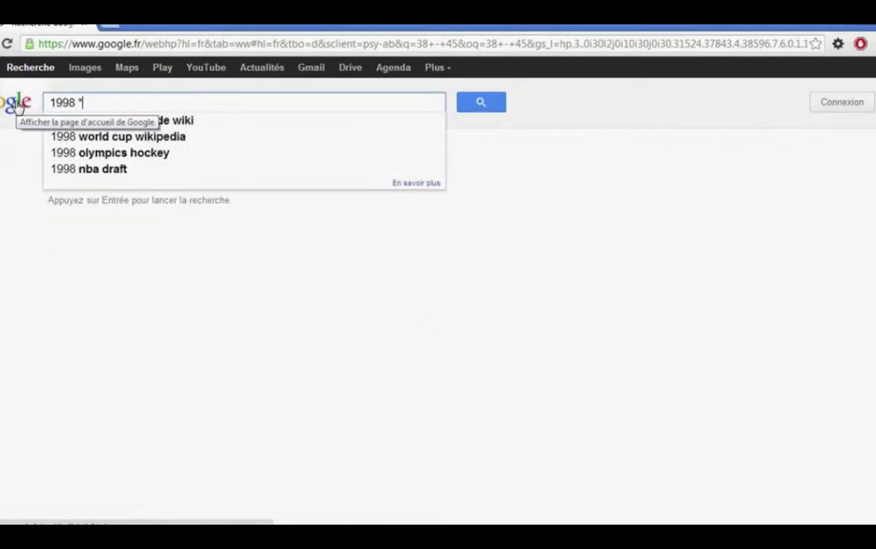
{"action": "type", "text": " 255"}
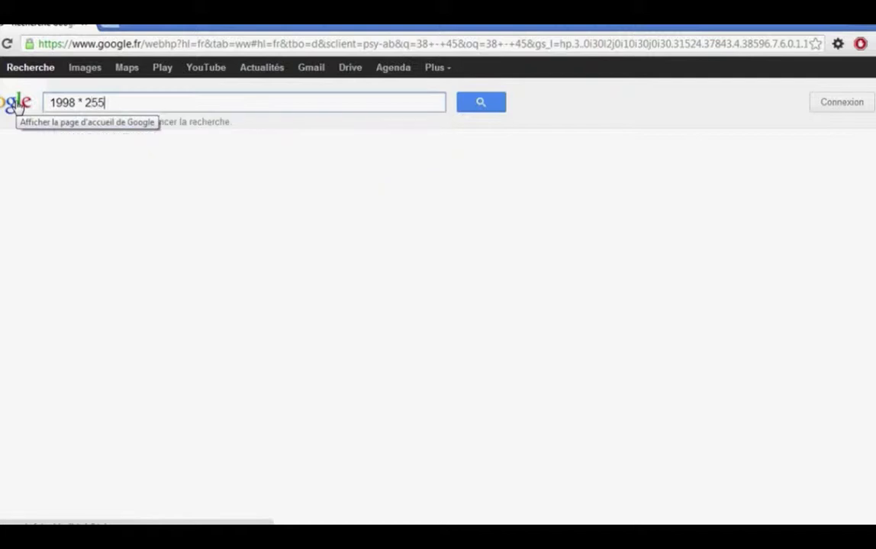
{"action": "key", "text": "Return"}
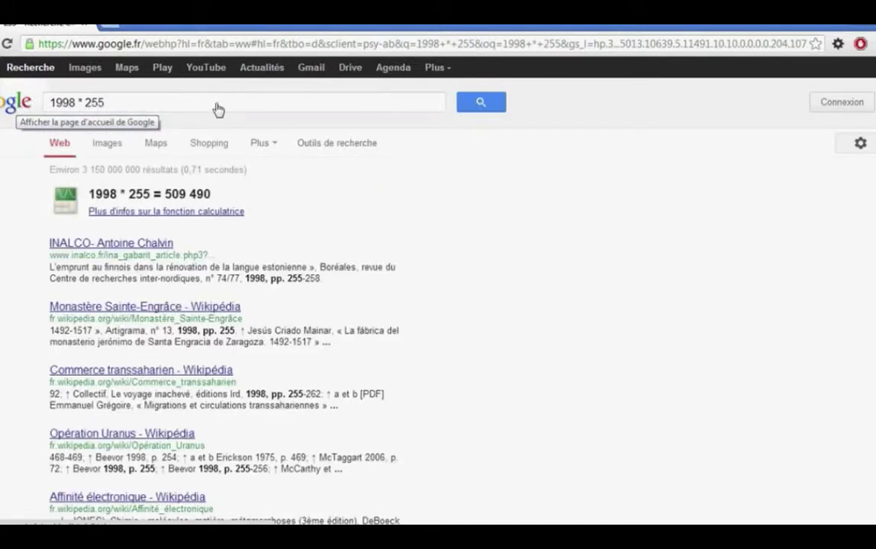
- Clear the calculation from the search field and search for "etiolles map"
{"action": "left_click", "coordinate": [118, 101]}
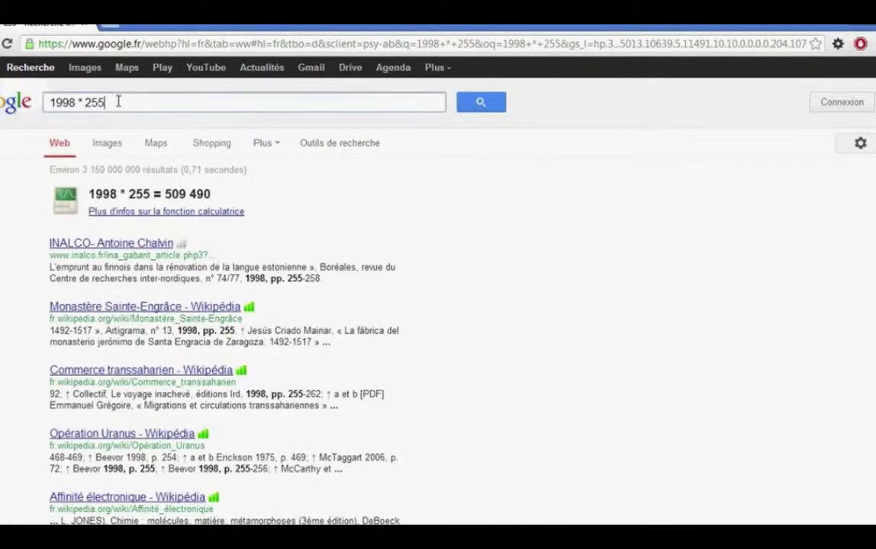
{"action": "left_click_drag", "start_coordinate": [118, 102], "coordinate": [36, 100]}
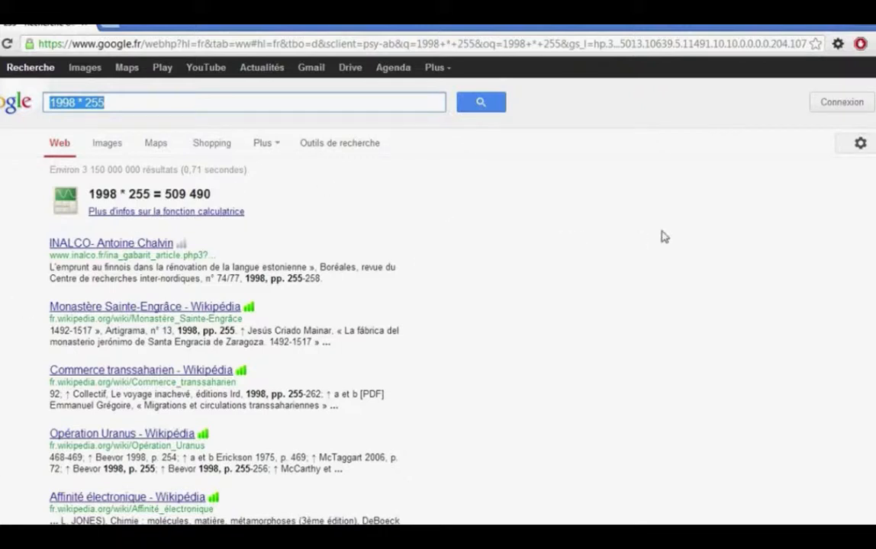
{"action": "left_click", "coordinate": [154, 100]}
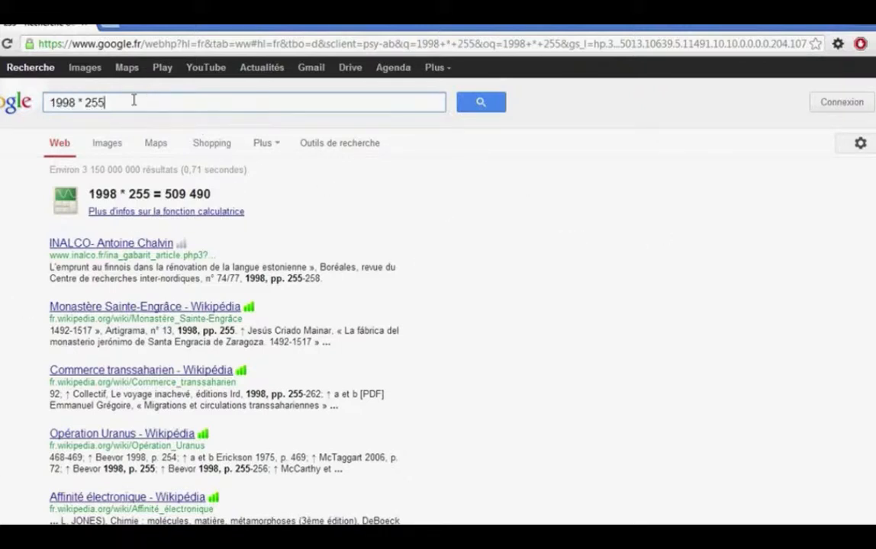
{"action": "triple_click", "coordinate": [134, 100]}
{"action": "key", "text": "BackSpace"}
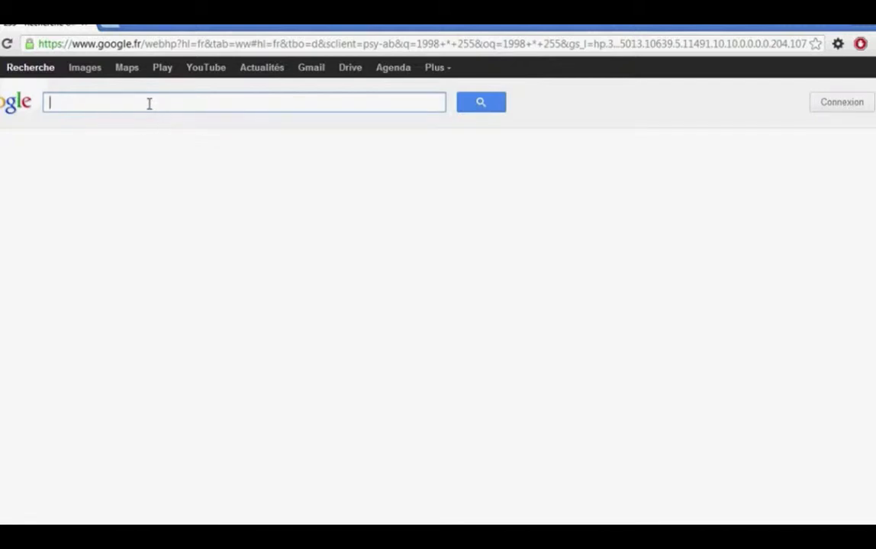
{"action": "type", "text": "etiolle"}
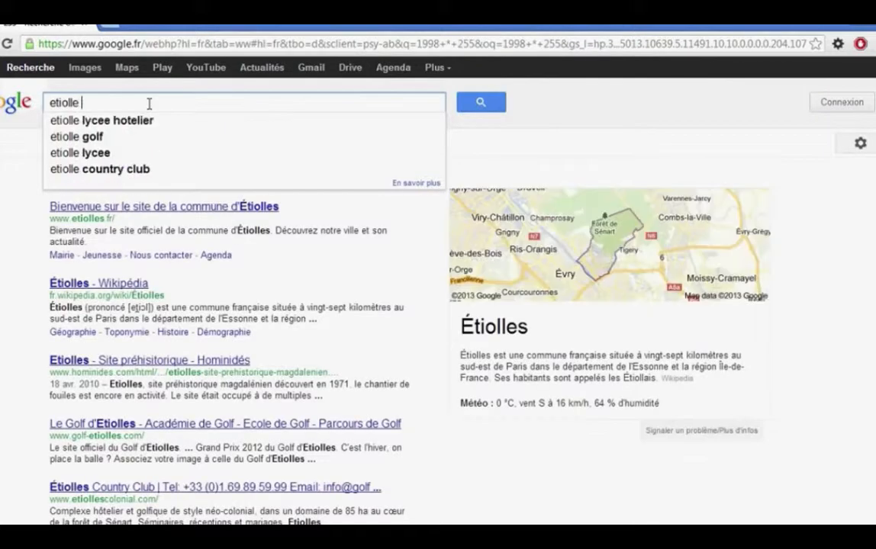
{"action": "key", "text": "BackSpace"}
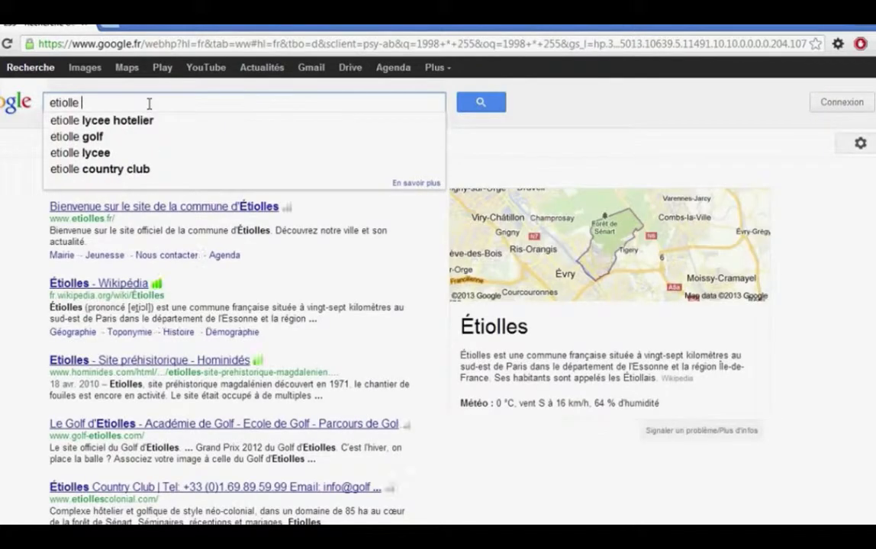
{"action": "type", "text": "s "}
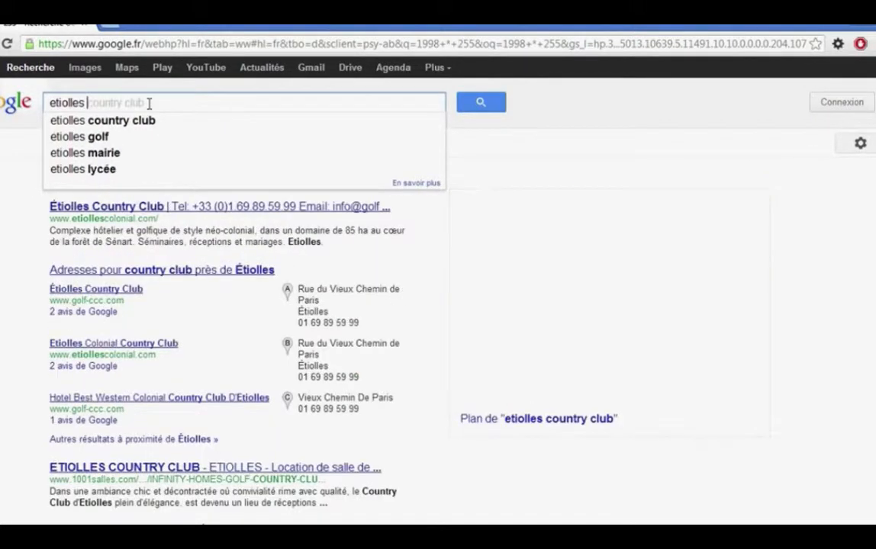
{"action": "type", "text": "map"}
{"action": "key", "text": "Return"}
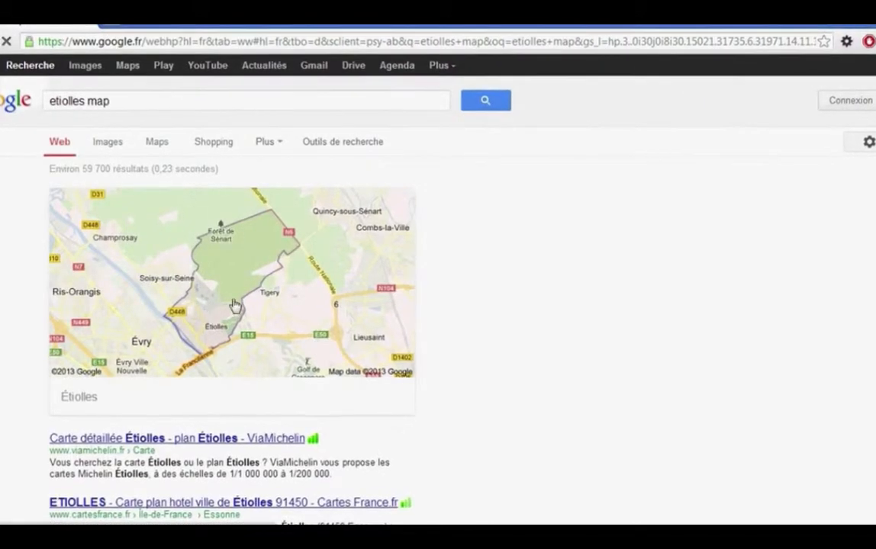
- Open the Étiolles map preview in Google Maps, view it and return to the web search results
{"action": "left_click", "coordinate": [403, 309]}
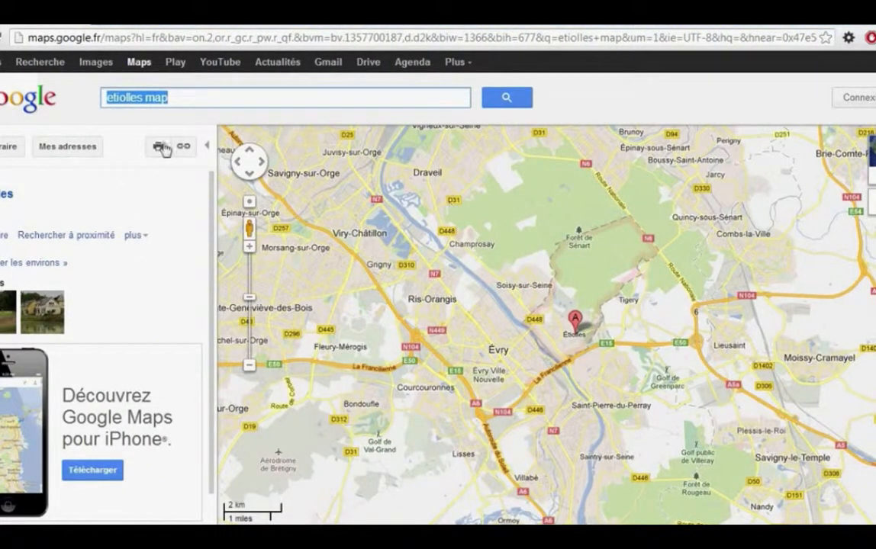
{"action": "left_click", "coordinate": [215, 101]}
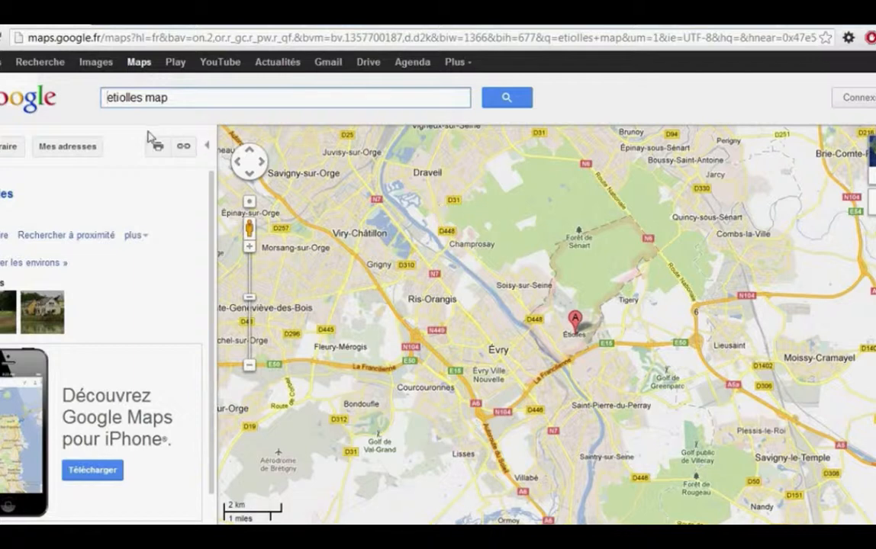
{"action": "left_click", "coordinate": [42, 69]}
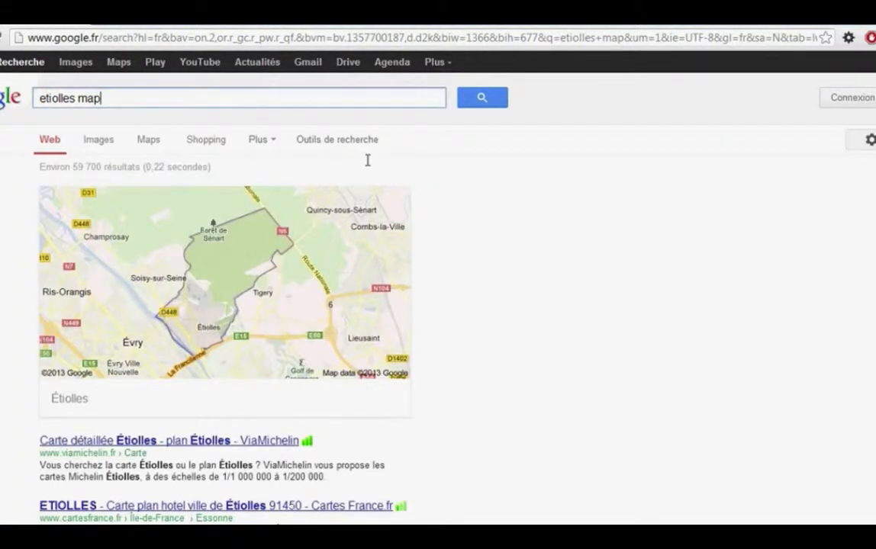
- Replace the map query with "define: molybdene" and search for the definition
{"action": "key", "text": "ctrl+a"}
{"action": "key", "text": "BackSpace"}
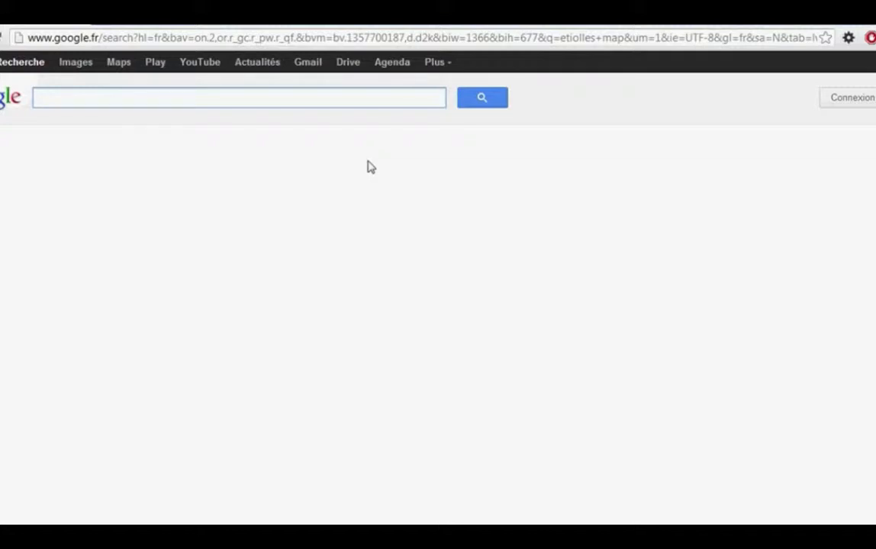
{"action": "type", "text": "define:"}
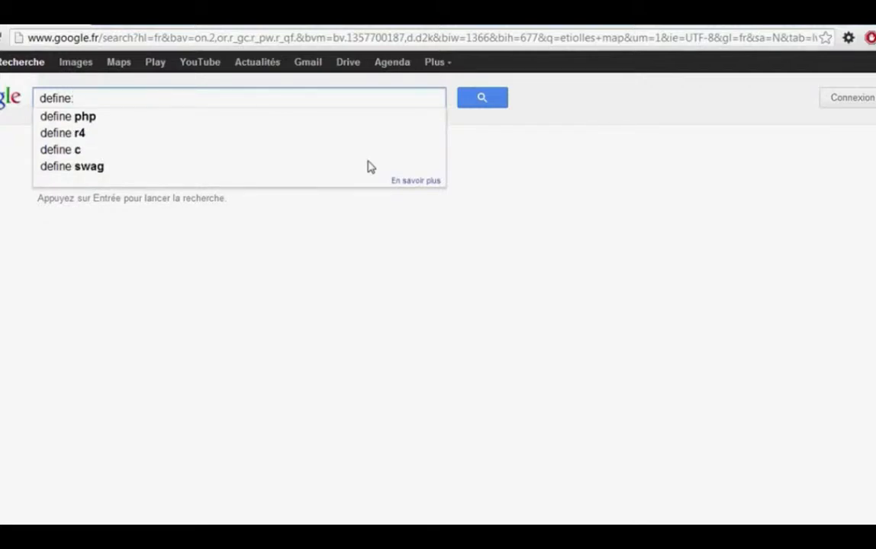
{"action": "type", "text": "  m"}
{"action": "key", "text": "BackSpace"}
{"action": "type", "text": "mol"}
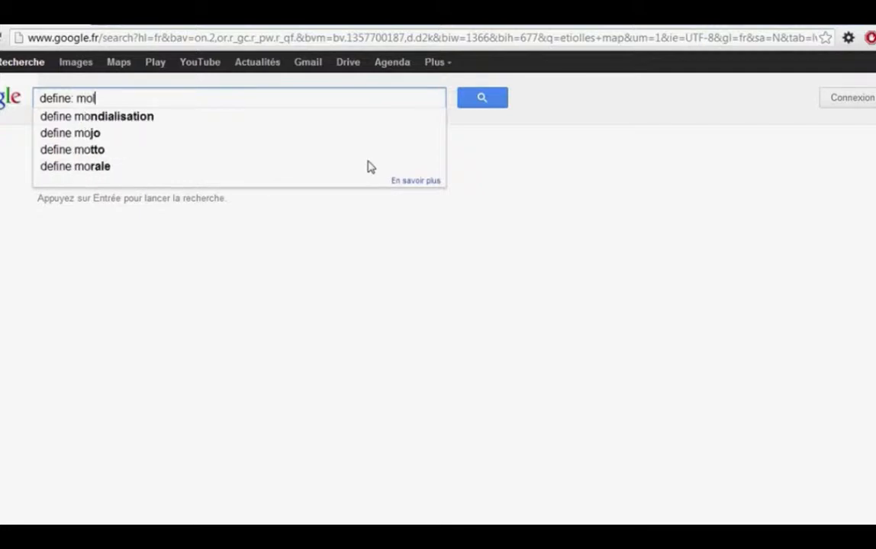
{"action": "type", "text": "ybdene"}
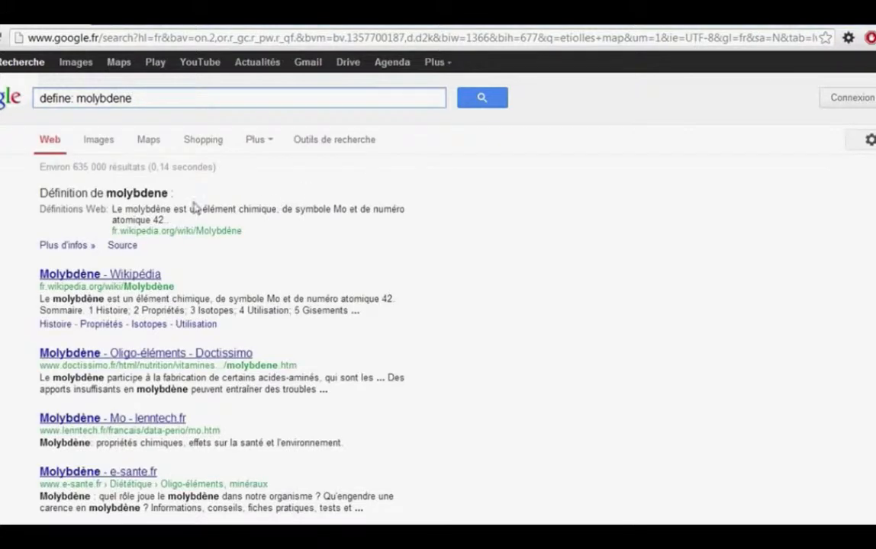
- Examine the web definition of molybdène shown above the search results, highlighting its text
{"action": "left_click_drag", "start_coordinate": [112, 215], "coordinate": [205, 220]}
{"action": "left_click", "coordinate": [250, 209]}
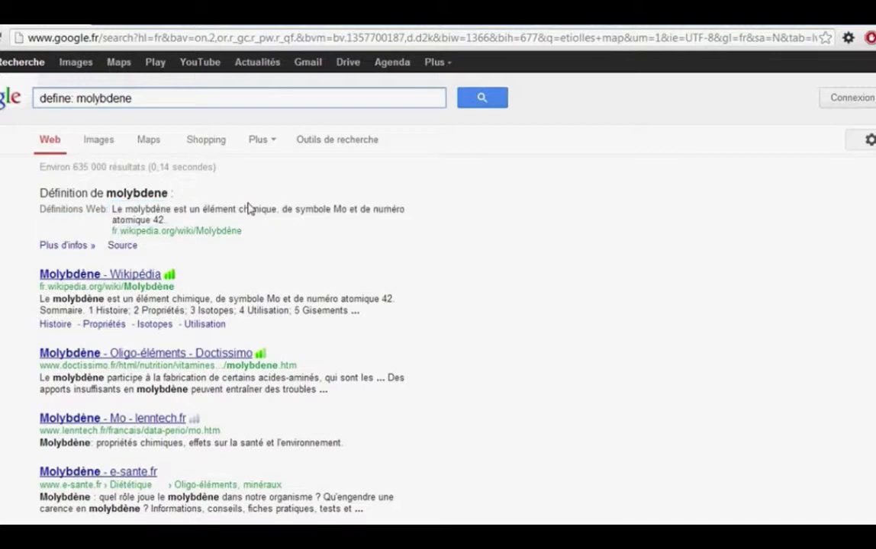
{"action": "left_click_drag", "start_coordinate": [112, 211], "coordinate": [228, 211]}
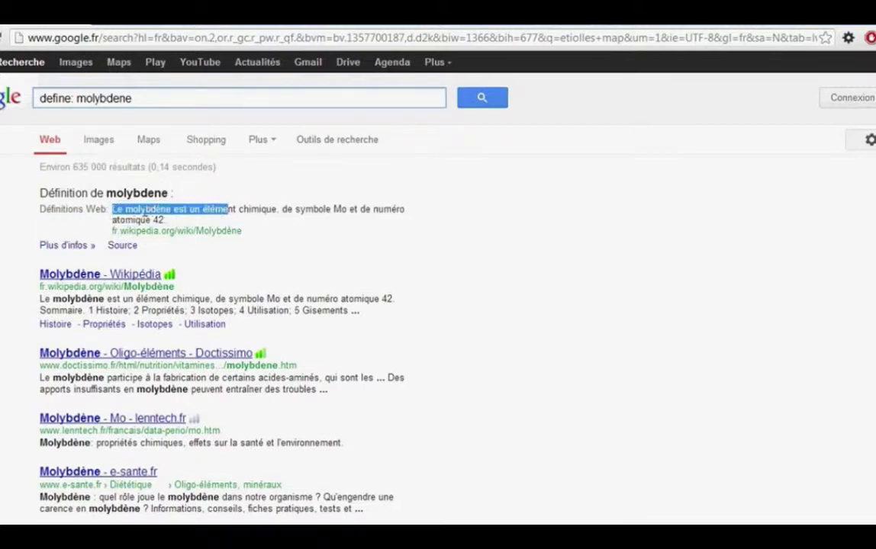
{"action": "left_click", "coordinate": [189, 220]}
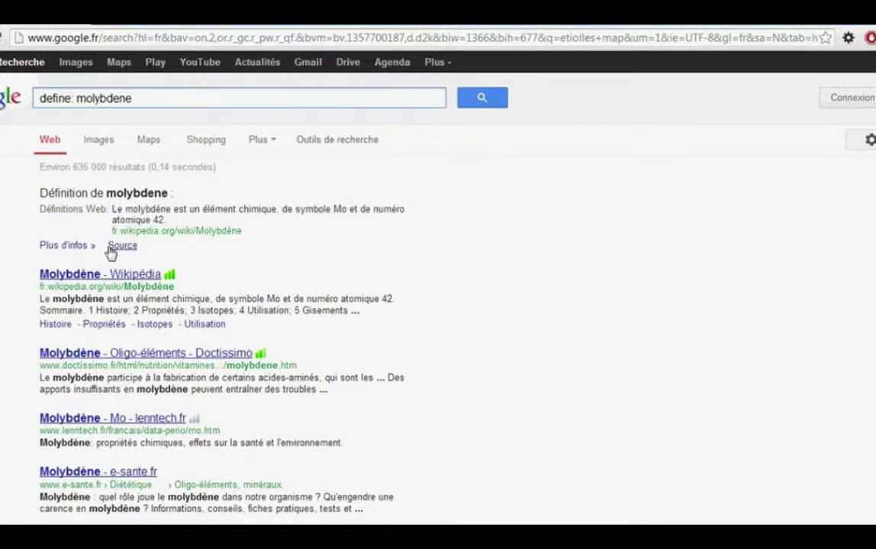
{"action": "left_click_drag", "start_coordinate": [65, 209], "coordinate": [193, 211]}
{"action": "left_click", "coordinate": [259, 213]}
- Clear the definition query from the search field and search for "film"
{"action": "left_click_drag", "start_coordinate": [148, 96], "coordinate": [38, 104]}
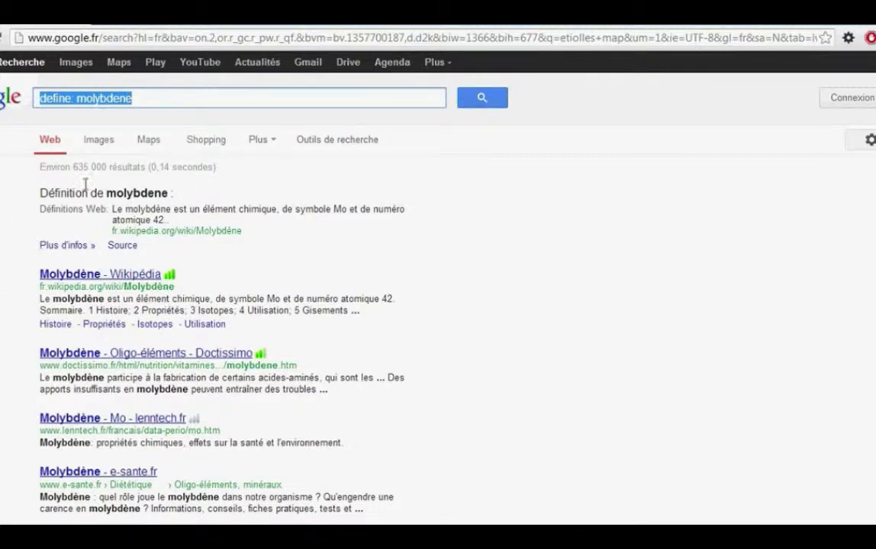
{"action": "left_click_drag", "start_coordinate": [143, 93], "coordinate": [93, 95]}
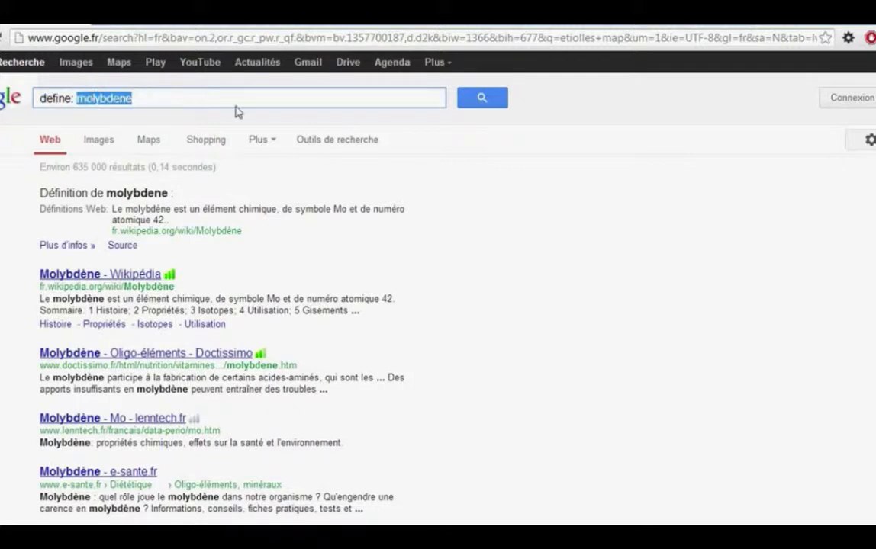
{"action": "key", "text": "BackSpace"}
{"action": "key", "text": "BackSpace"}
{"action": "key", "text": "BackSpace"}
{"action": "key", "text": "BackSpace"}
{"action": "key", "text": "BackSpace"}
{"action": "key", "text": "BackSpace"}
{"action": "key", "text": "BackSpace"}
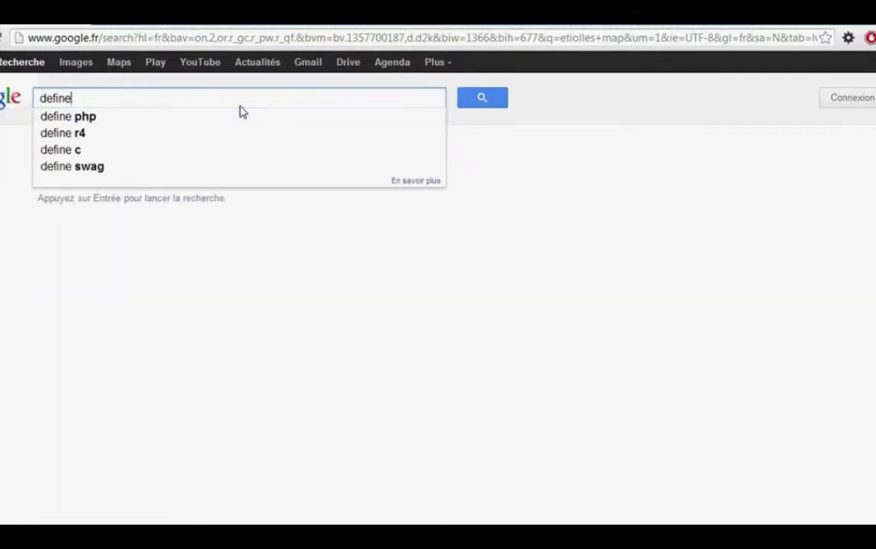
{"action": "key", "text": "BackSpace"}
{"action": "key", "text": "BackSpace"}
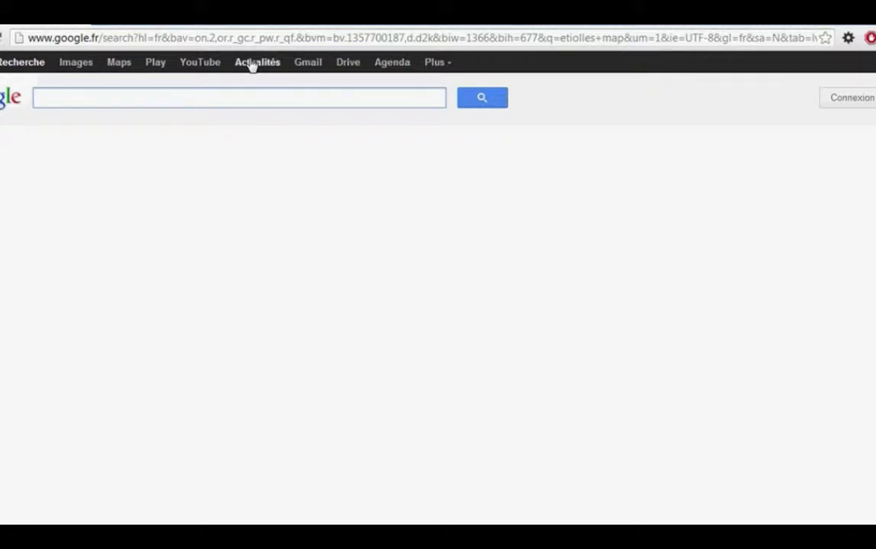
{"action": "type", "text": "ilm"}
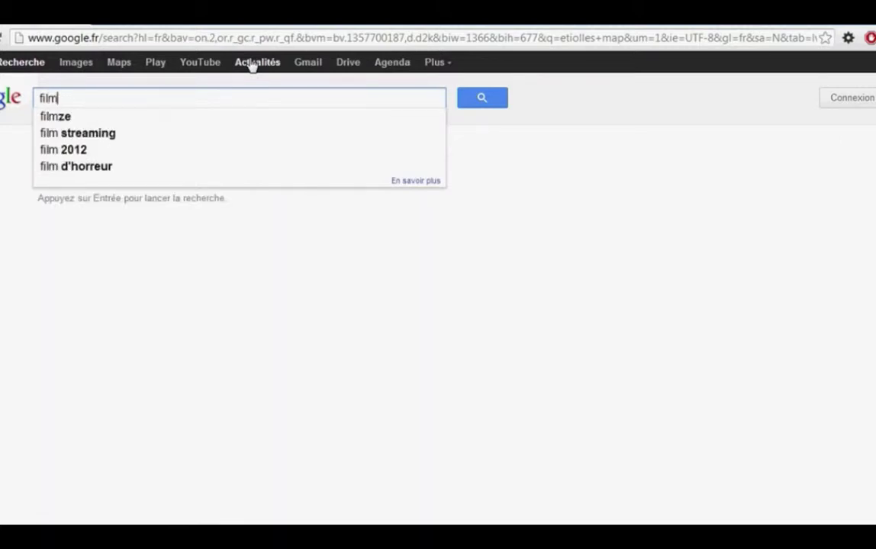
{"action": "key", "text": "Return"}
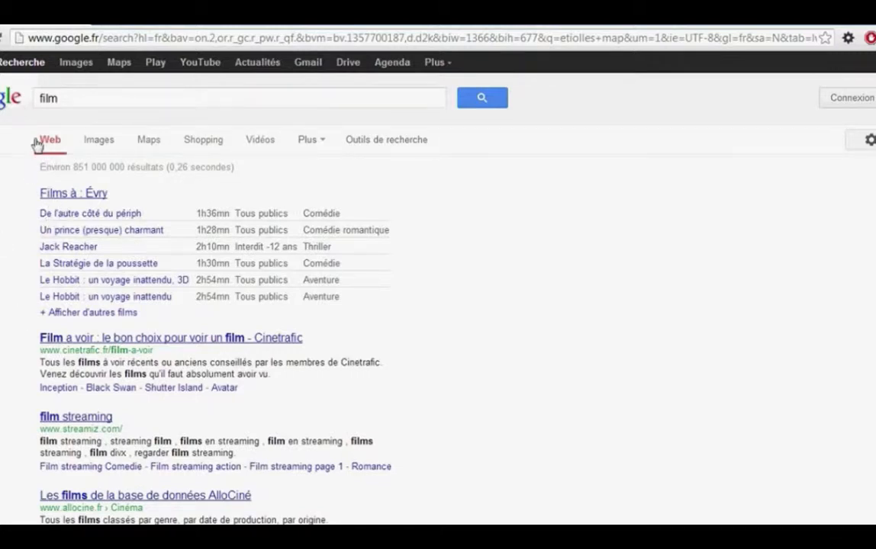
- Open the full list of films showing in Évry, browse the cinema showtimes and return to the search results
{"action": "left_click", "coordinate": [85, 312]}
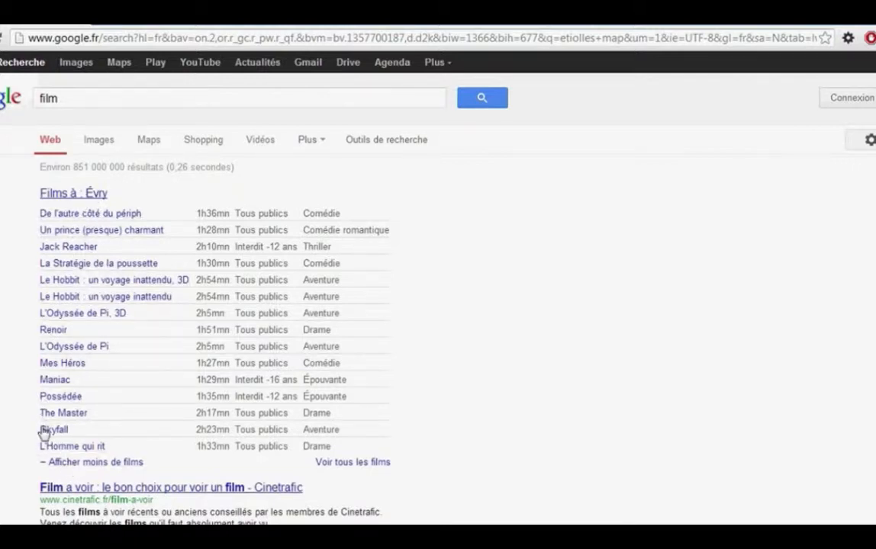
{"action": "left_click", "coordinate": [342, 465]}
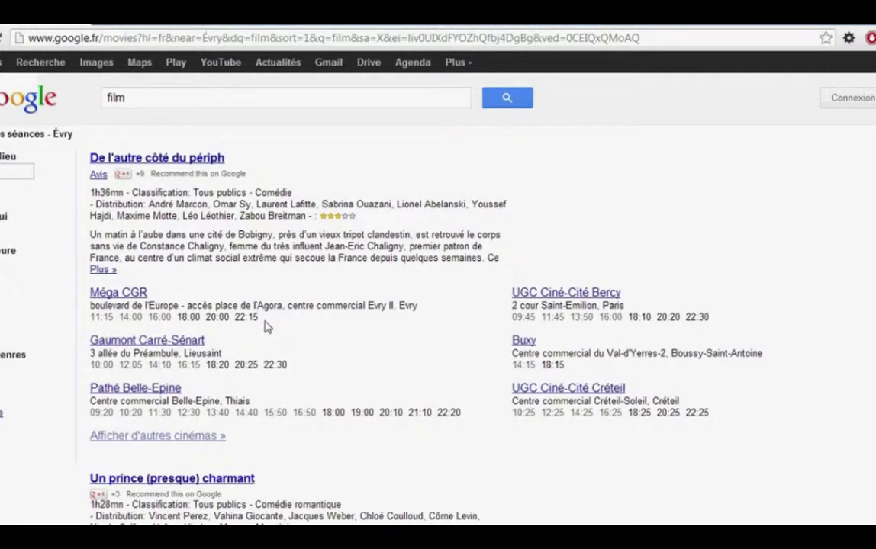
{"action": "left_click_drag", "start_coordinate": [266, 327], "coordinate": [93, 317]}
{"action": "scroll", "coordinate": [285, 324], "scroll_direction": "down", "scroll_amount": 3}
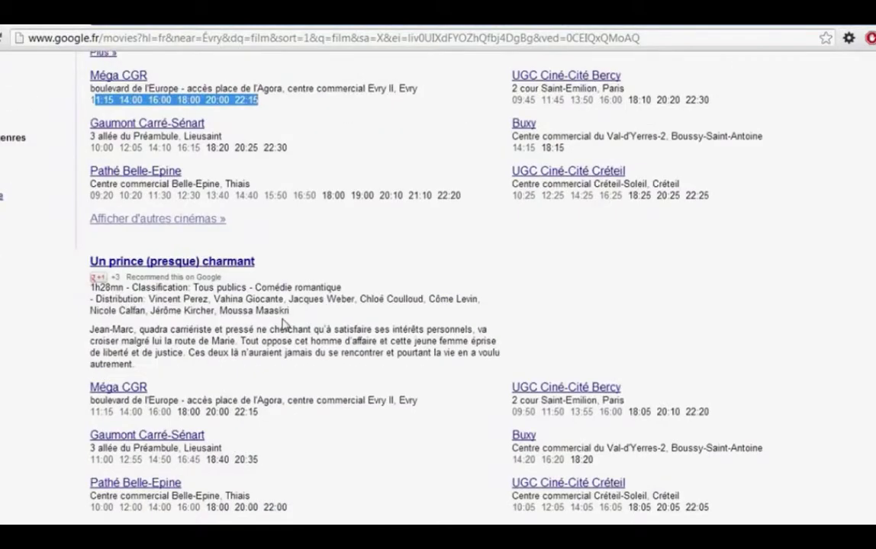
{"action": "scroll", "coordinate": [283, 324], "scroll_direction": "down", "scroll_amount": 15}
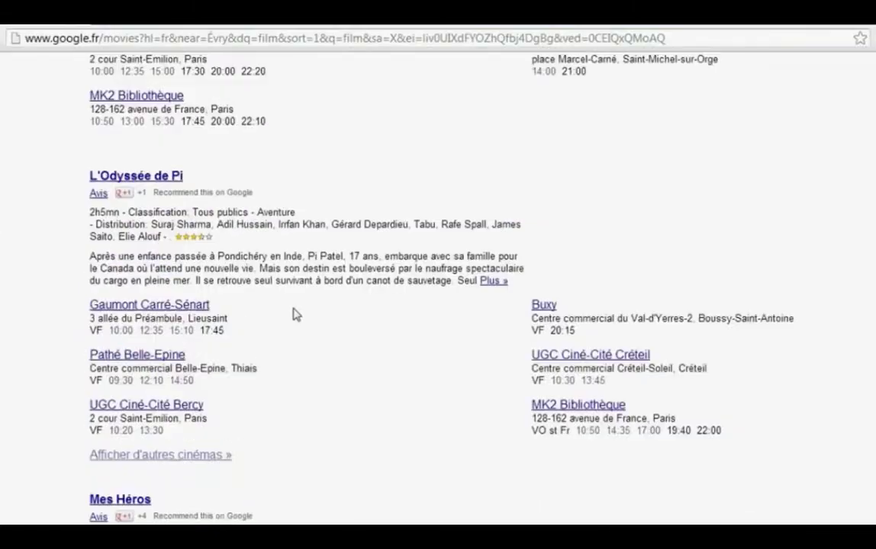
{"action": "scroll", "coordinate": [296, 315], "scroll_direction": "down", "scroll_amount": 5}
{"action": "scroll", "coordinate": [289, 279], "scroll_direction": "up", "scroll_amount": 15}
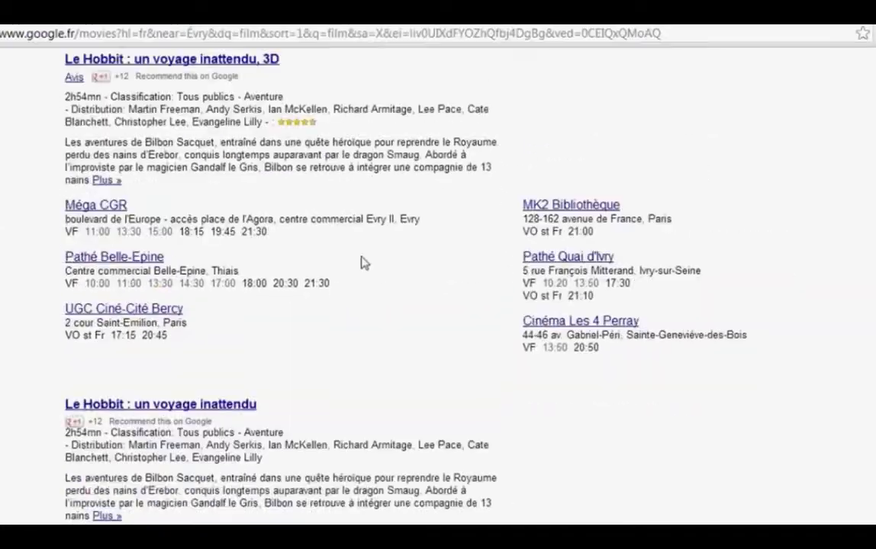
{"action": "scroll", "coordinate": [362, 262], "scroll_direction": "up", "scroll_amount": 10}
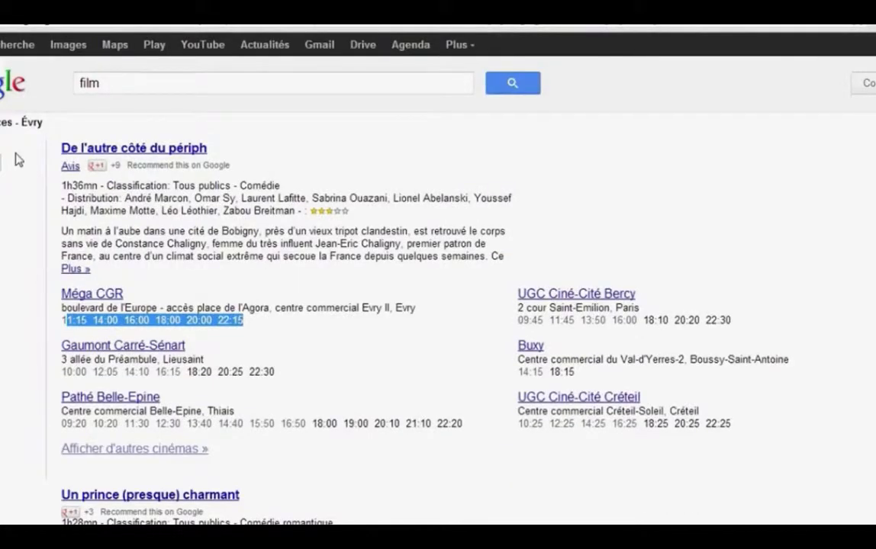
{"action": "left_click", "coordinate": [9, 27]}
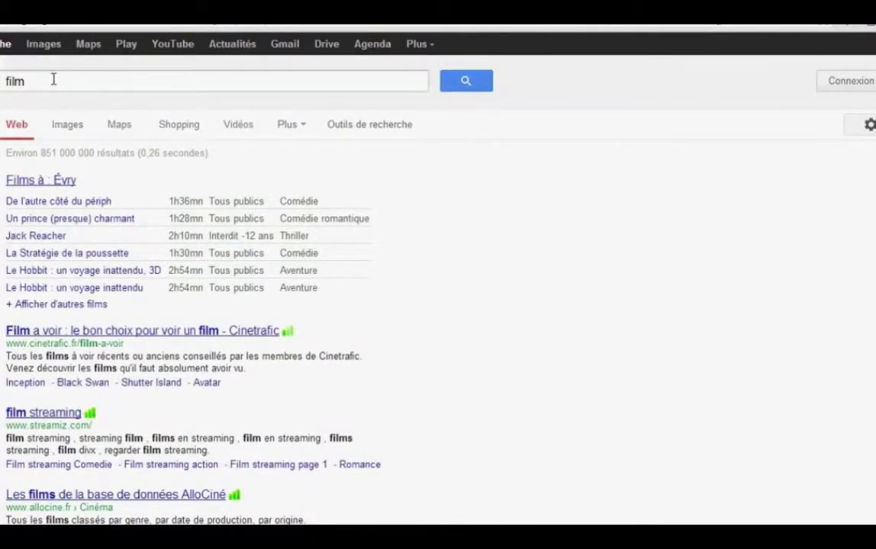
- Reopen the complete Évry film listing, skim through its showtimes and go back to the web results
{"action": "left_click", "coordinate": [61, 304]}
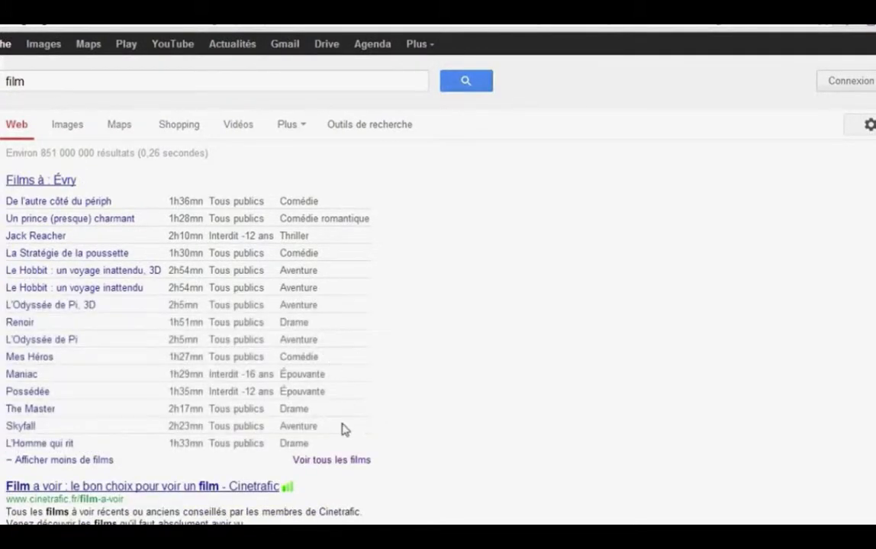
{"action": "left_click", "coordinate": [338, 463]}
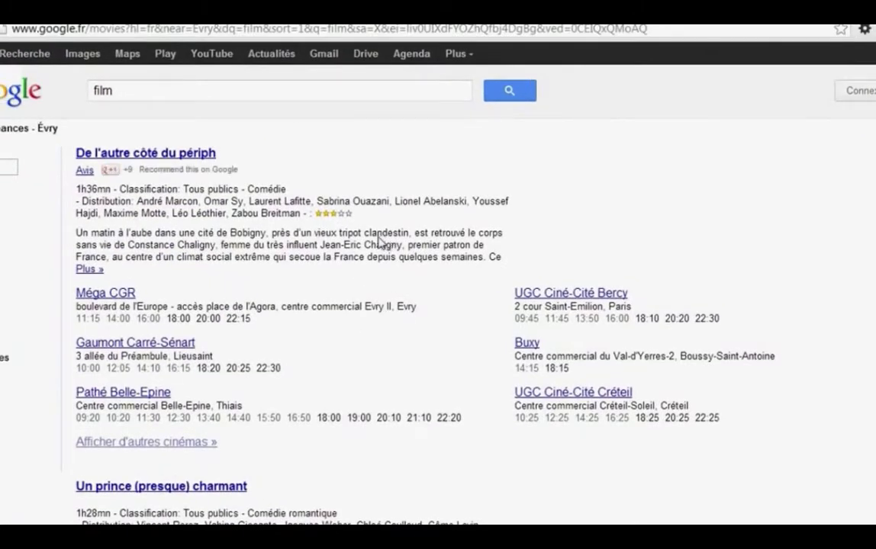
{"action": "scroll", "coordinate": [538, 307], "scroll_direction": "down", "scroll_amount": 8}
{"action": "scroll", "coordinate": [448, 286], "scroll_direction": "down", "scroll_amount": 12}
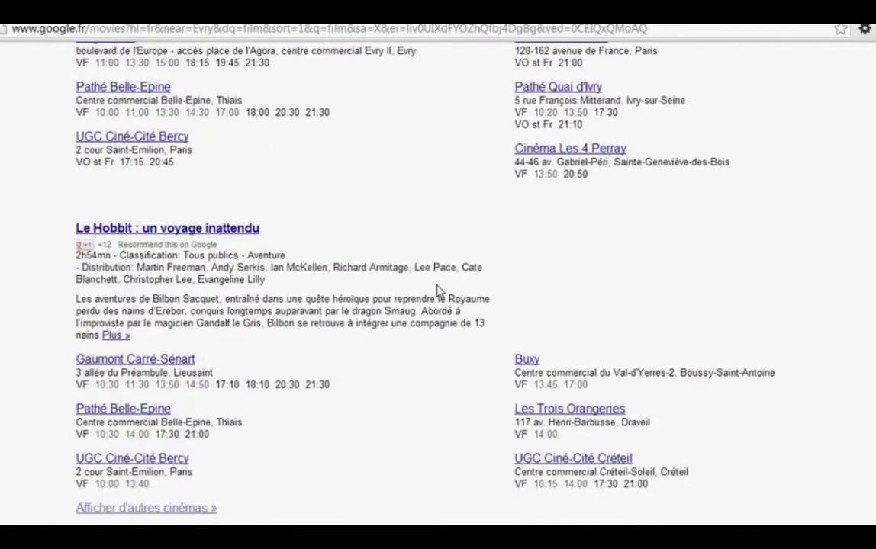
{"action": "scroll", "coordinate": [414, 284], "scroll_direction": "up", "scroll_amount": 13}
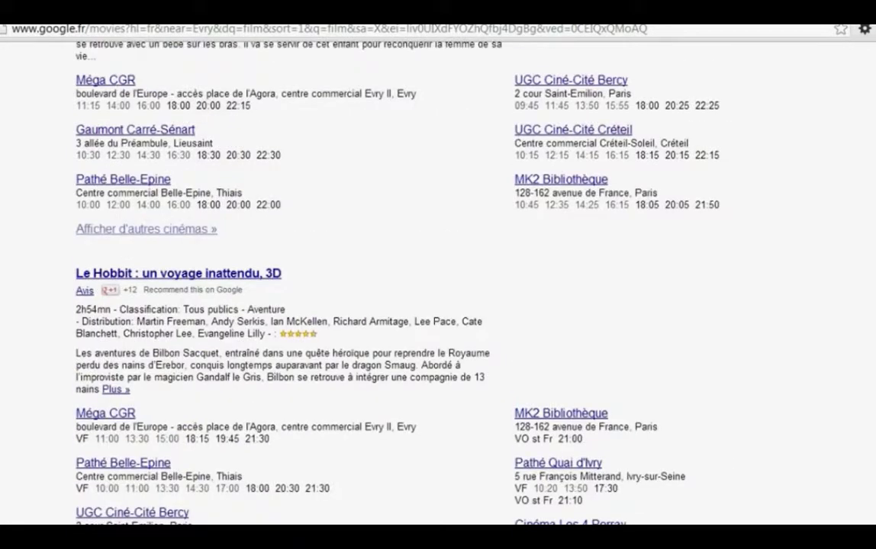
{"action": "key", "text": "alt+Left"}
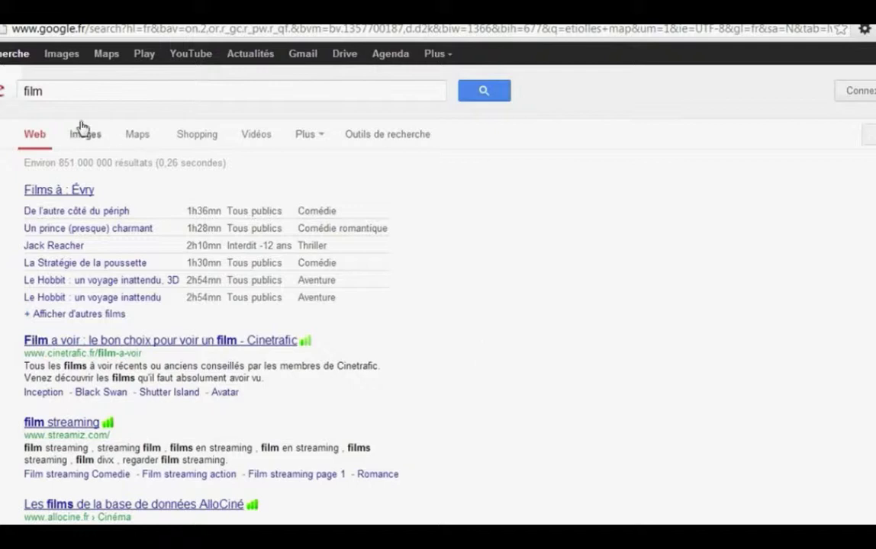
- Clear the "film" query from the search field
{"action": "left_click", "coordinate": [65, 89]}
{"action": "left_click_drag", "start_coordinate": [65, 89], "coordinate": [2, 96]}
{"action": "key", "text": "BackSpace"}
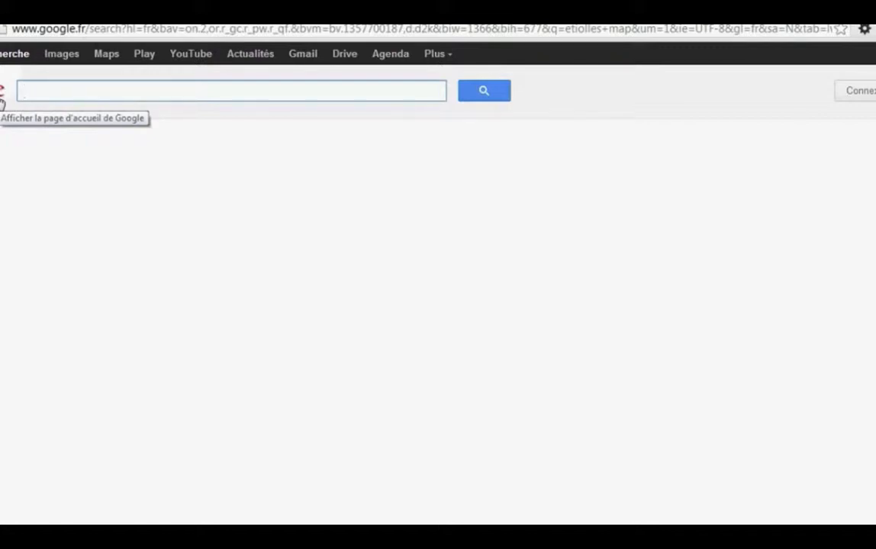
{"action": "type", "text": "con"}
{"action": "key", "text": "BackSpace"}
{"action": "key", "text": "BackSpace"}
{"action": "key", "text": "BackSpace"}
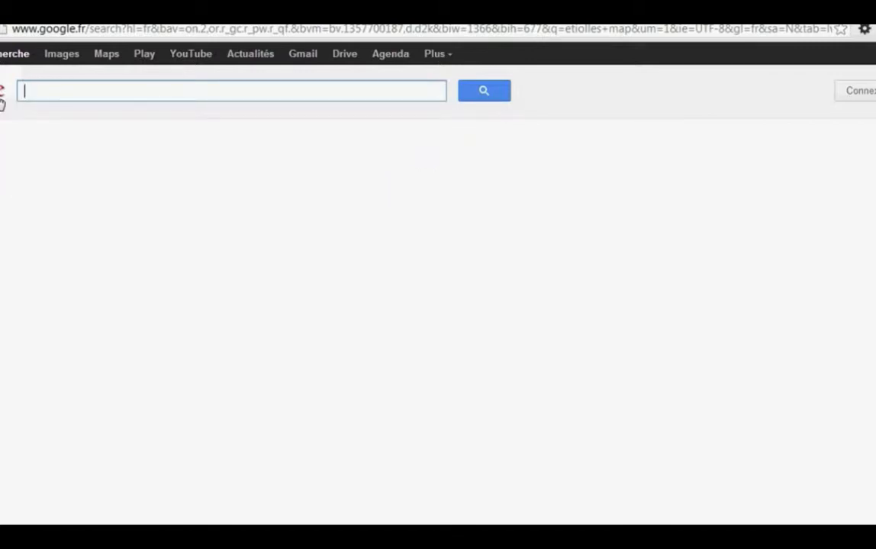
- Enter the currency query "euro in usd", change it to "euro in dollar" and run the search
{"action": "type", "text": "euro "}
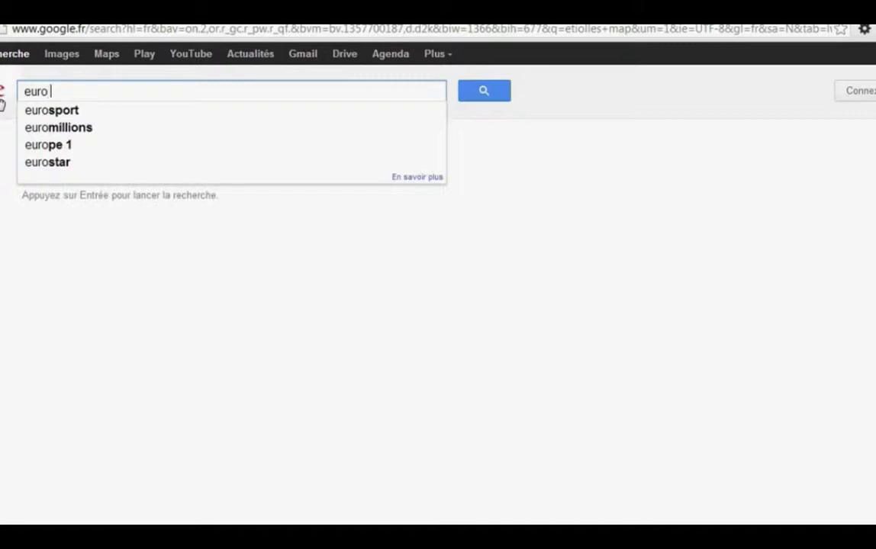
{"action": "type", "text": "in usd"}
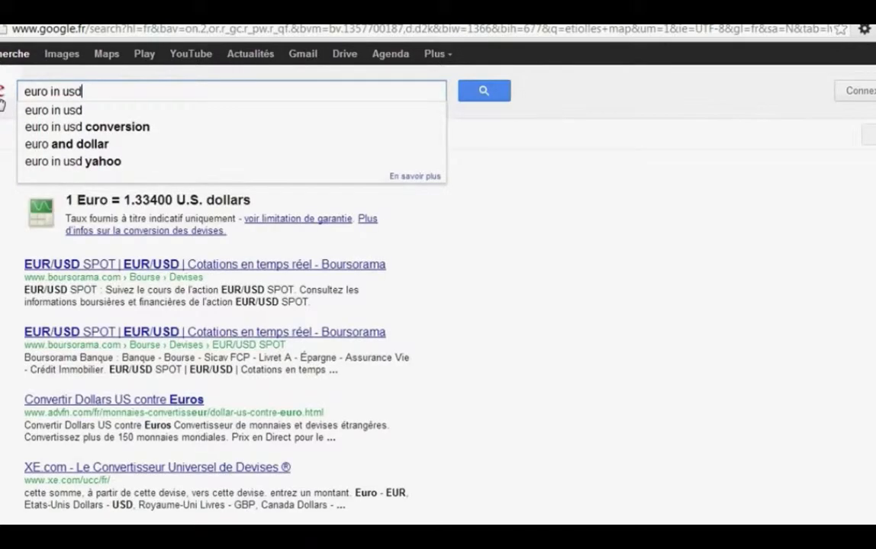
{"action": "key", "text": "BackSpace"}
{"action": "key", "text": "BackSpace"}
{"action": "key", "text": "BackSpace"}
{"action": "type", "text": "d"}
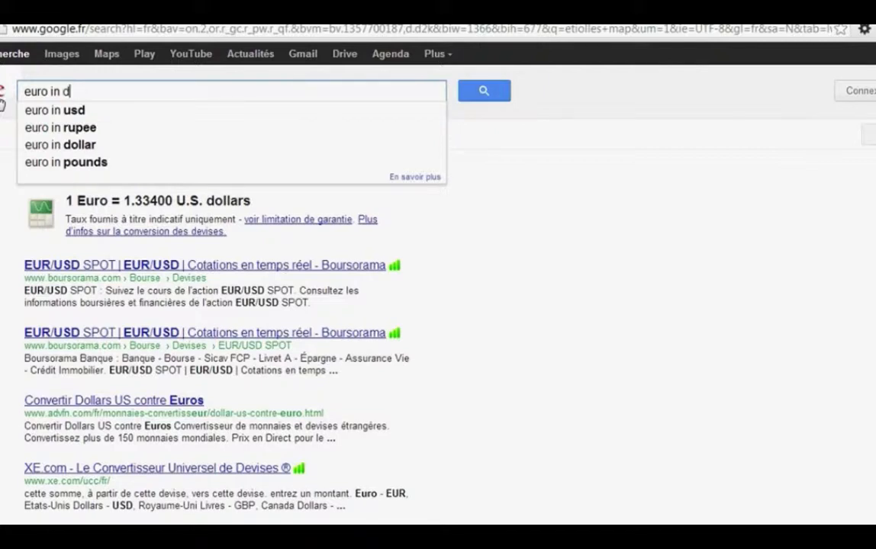
{"action": "type", "text": "oll"}
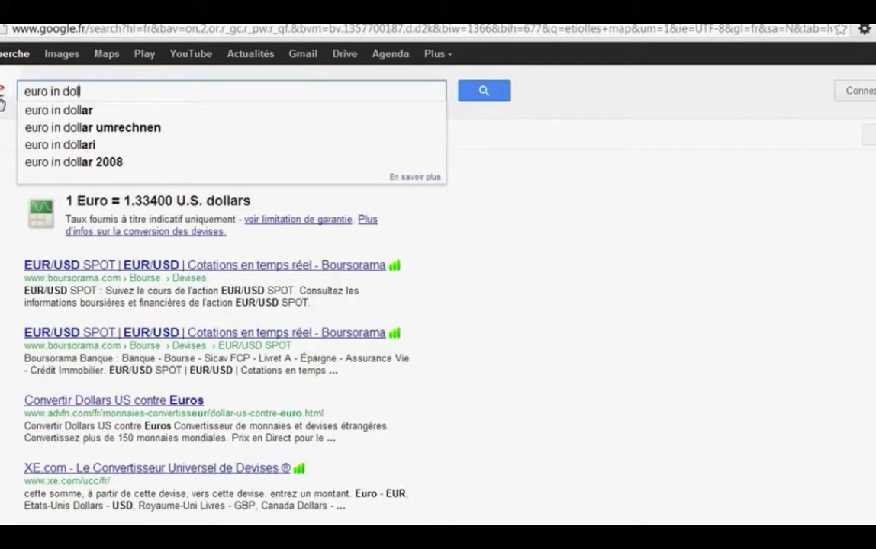
{"action": "type", "text": "ar"}
{"action": "key", "text": "Return"}
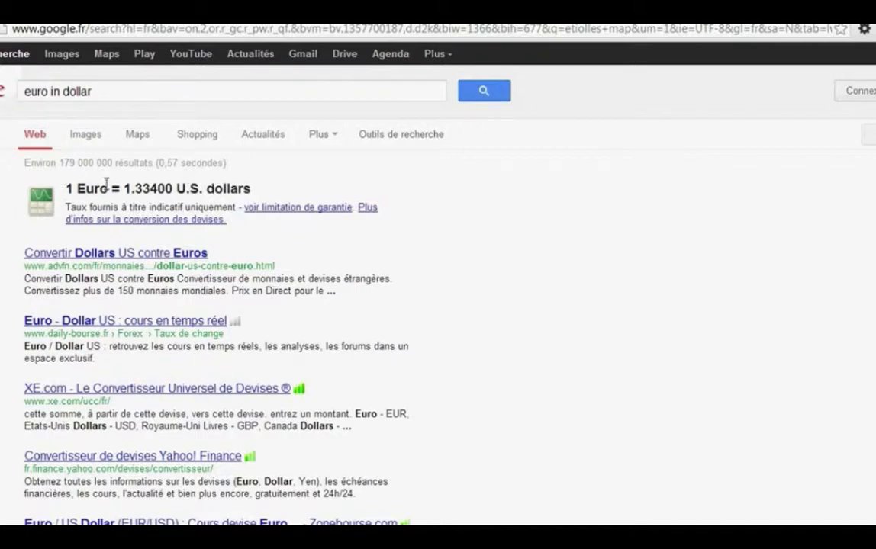
- Examine the euro-to-dollar conversion above the results, highlighting the exchange rate
{"action": "left_click_drag", "start_coordinate": [67, 186], "coordinate": [249, 183]}
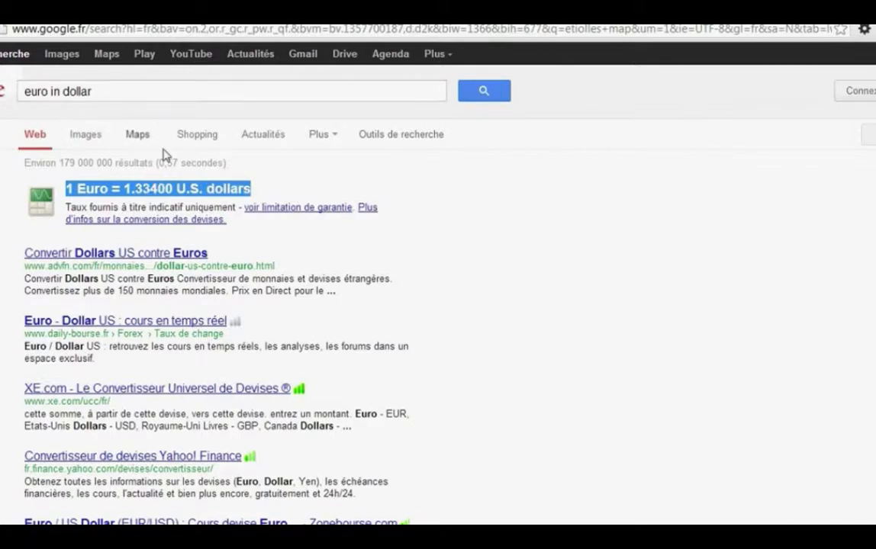
{"action": "left_click", "coordinate": [256, 192]}
{"action": "left_click_drag", "start_coordinate": [257, 193], "coordinate": [126, 188]}
- Change the currency query to "350 euro in dollar", run the search and highlight the conversion result
{"action": "left_click", "coordinate": [137, 93]}
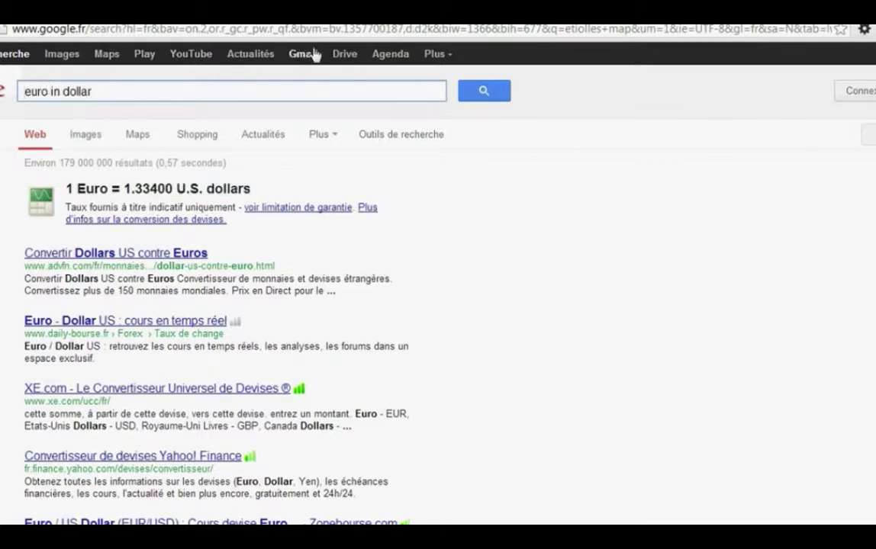
{"action": "type", "text": "350"}
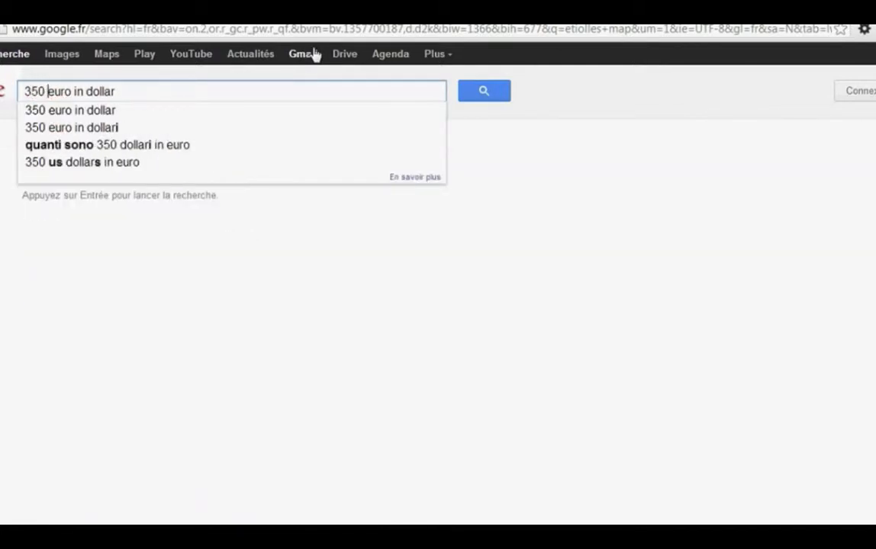
{"action": "left_click", "coordinate": [230, 92]}
{"action": "key", "text": "Return"}
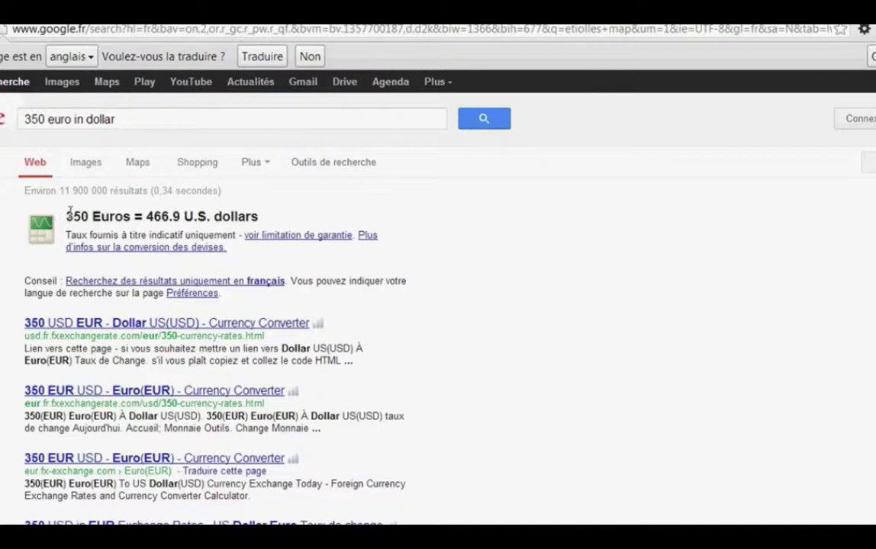
{"action": "left_click_drag", "start_coordinate": [70, 213], "coordinate": [226, 214]}
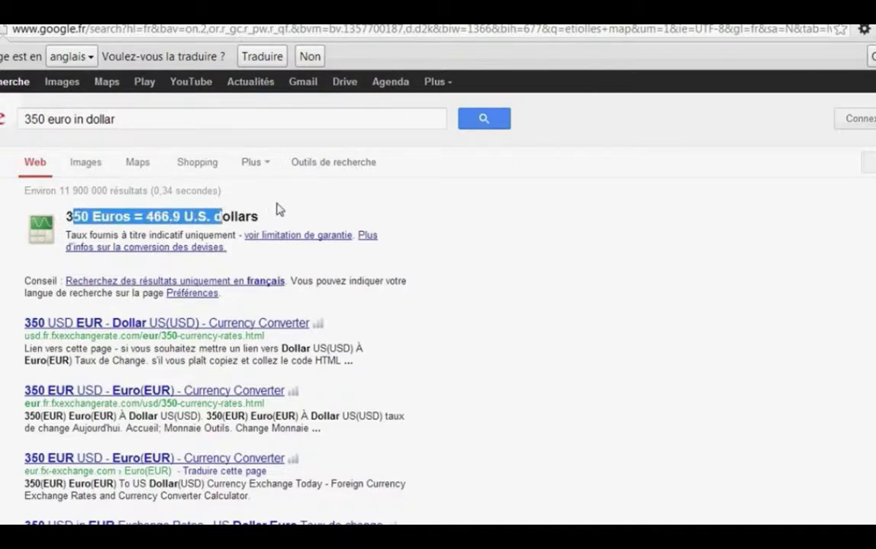
- Replace the target currency in the query with baht and search for "350 euro in baht"
{"action": "left_click", "coordinate": [138, 119]}
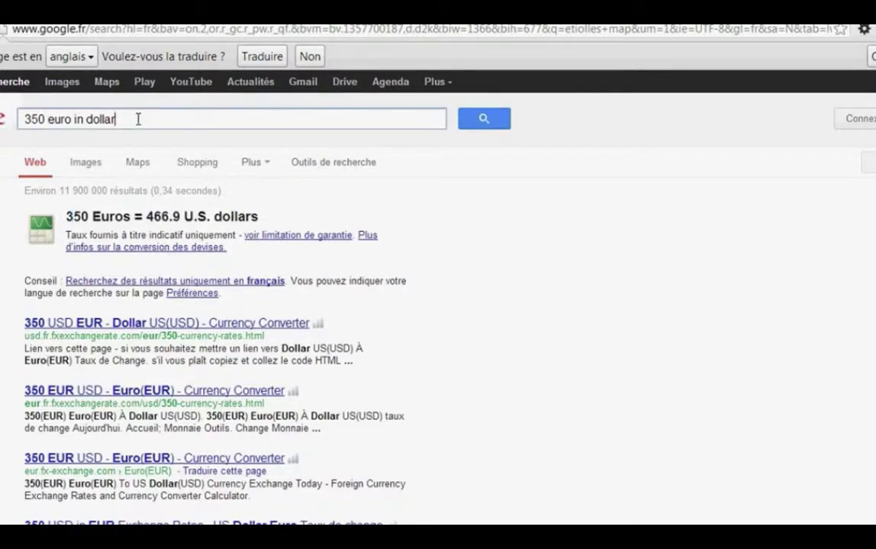
{"action": "left_click_drag", "start_coordinate": [138, 119], "coordinate": [25, 119]}
{"action": "left_click", "coordinate": [165, 119]}
{"action": "left_click_drag", "start_coordinate": [137, 119], "coordinate": [86, 118]}
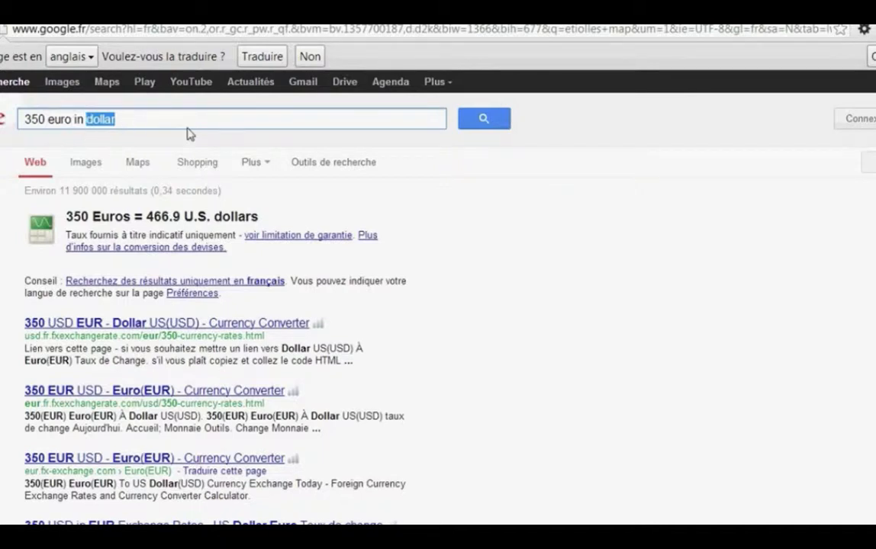
{"action": "key", "text": "BackSpace"}
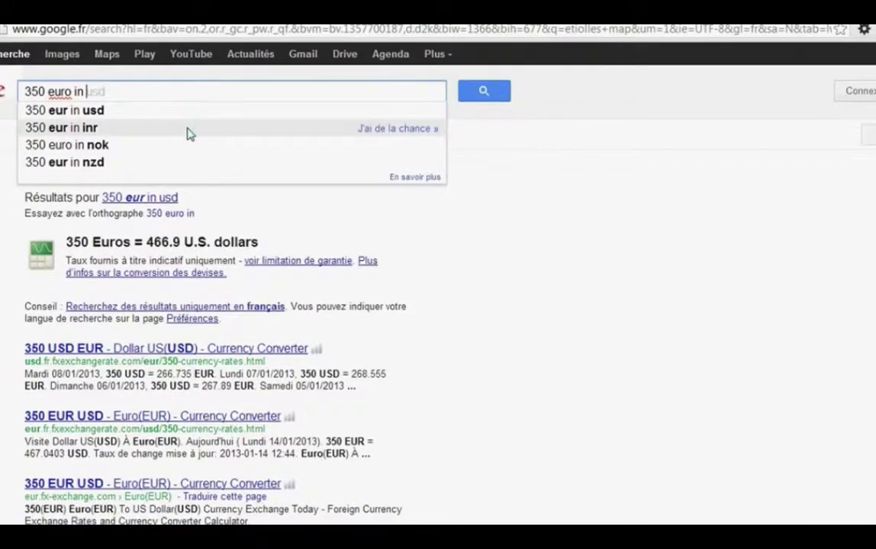
{"action": "type", "text": "baht"}
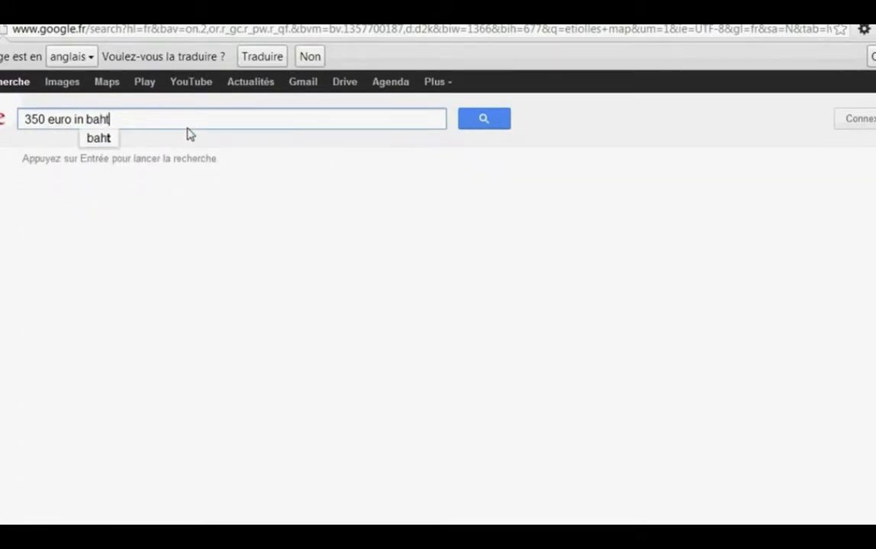
{"action": "key", "text": "Return"}
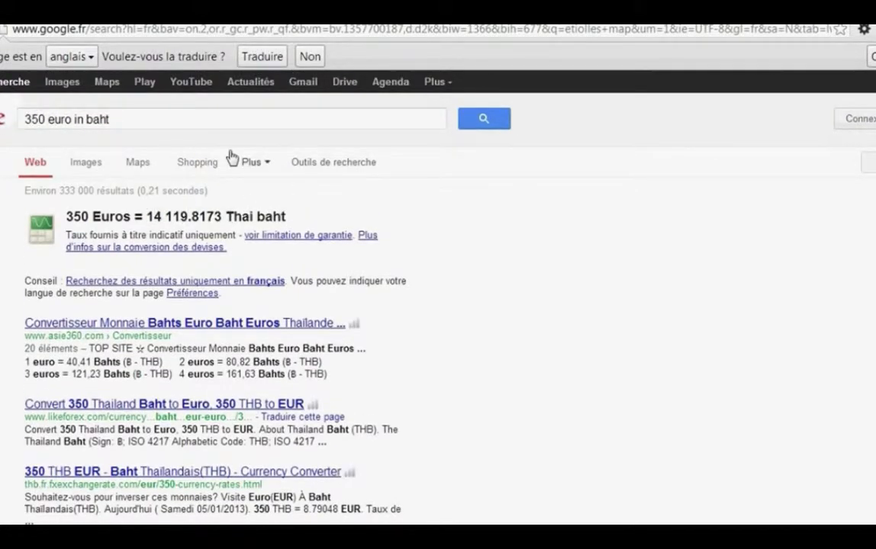
- Replace the currency query with "lever du soleil strasbourg" and run the search for the city's sunrise time
{"action": "left_click_drag", "start_coordinate": [133, 122], "coordinate": [22, 120]}
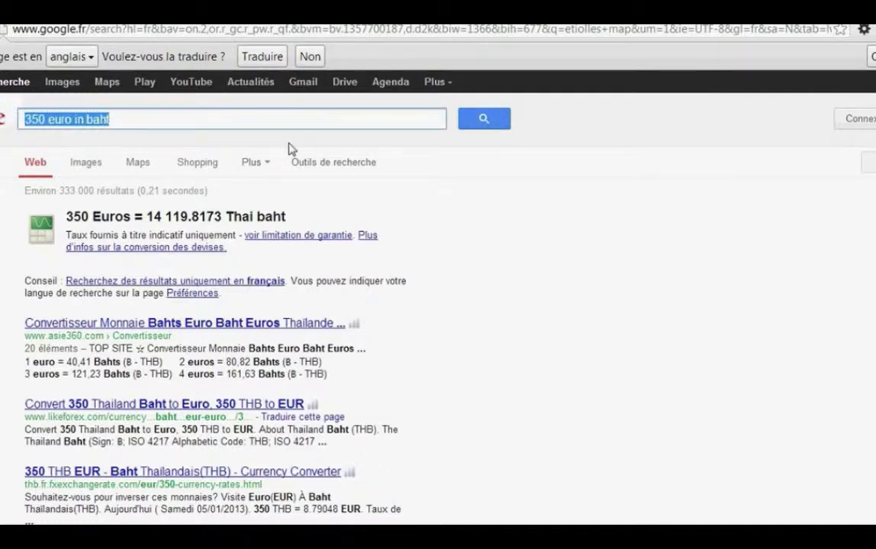
{"action": "key", "text": "BackSpace"}
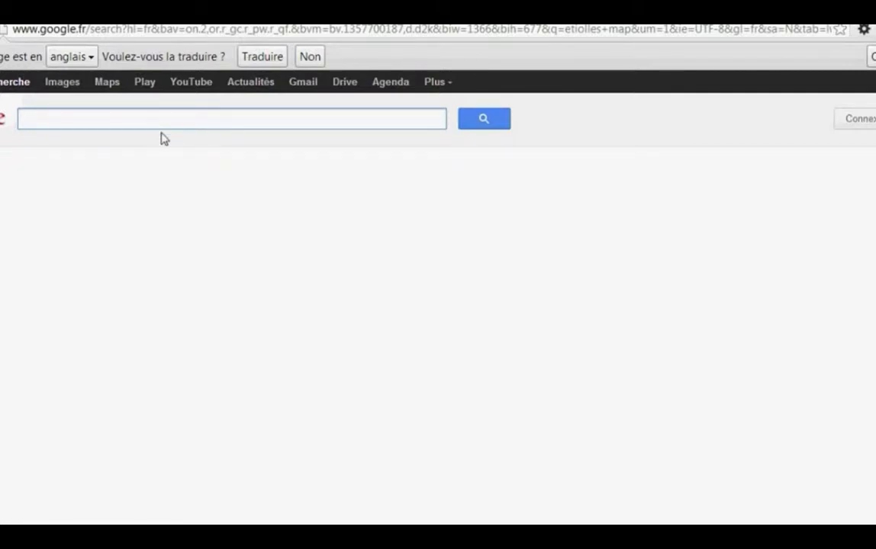
{"action": "type", "text": "le"}
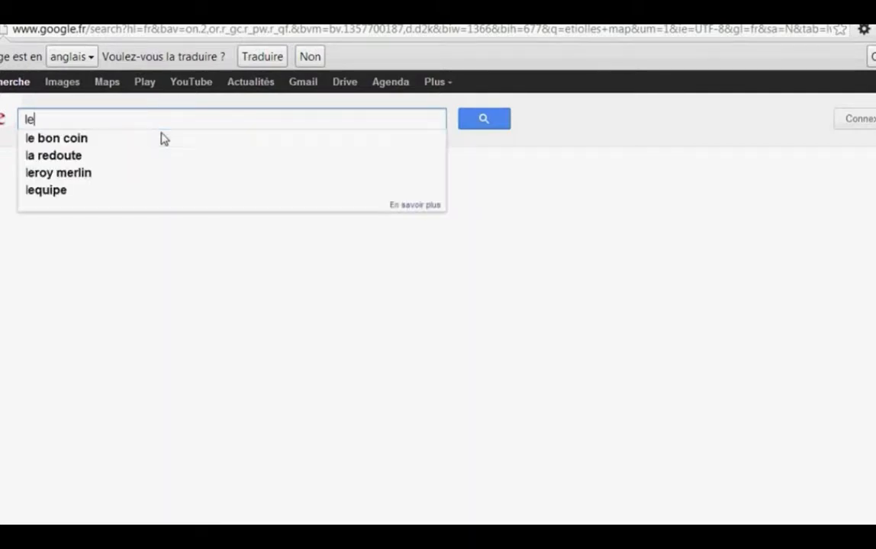
{"action": "type", "text": "ver du "}
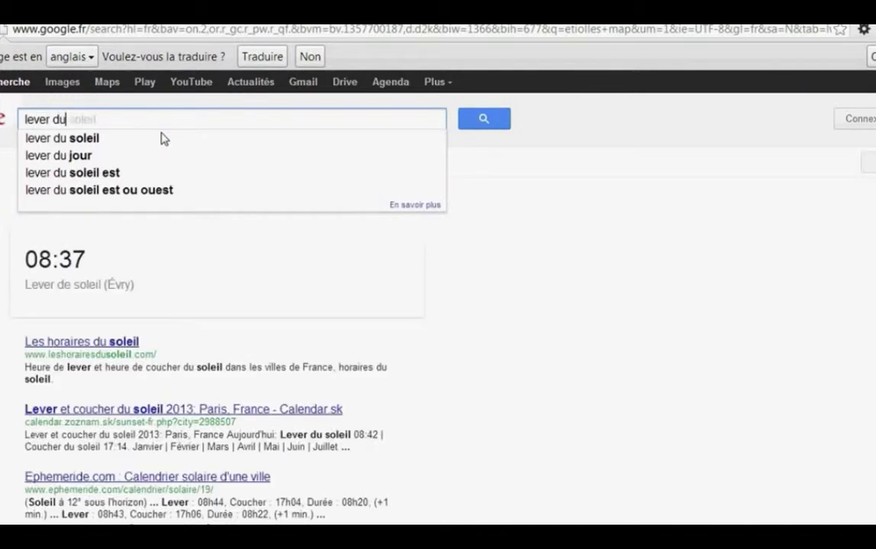
{"action": "type", "text": "soleil"}
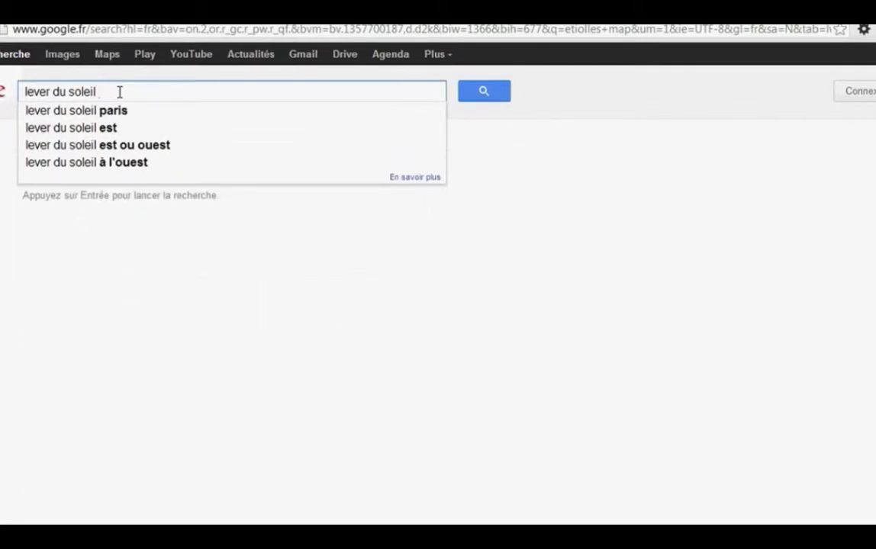
{"action": "type", "text": "str"}
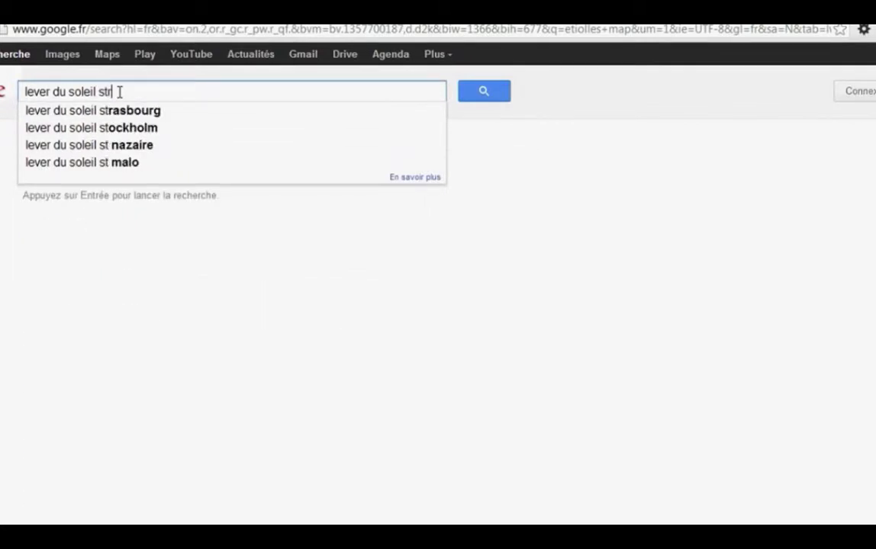
{"action": "type", "text": "asbou"}
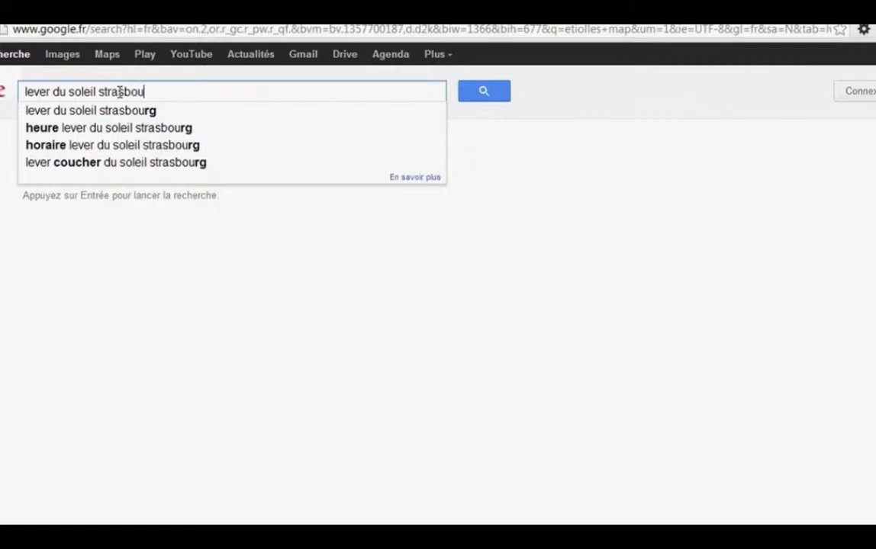
{"action": "type", "text": "r"}
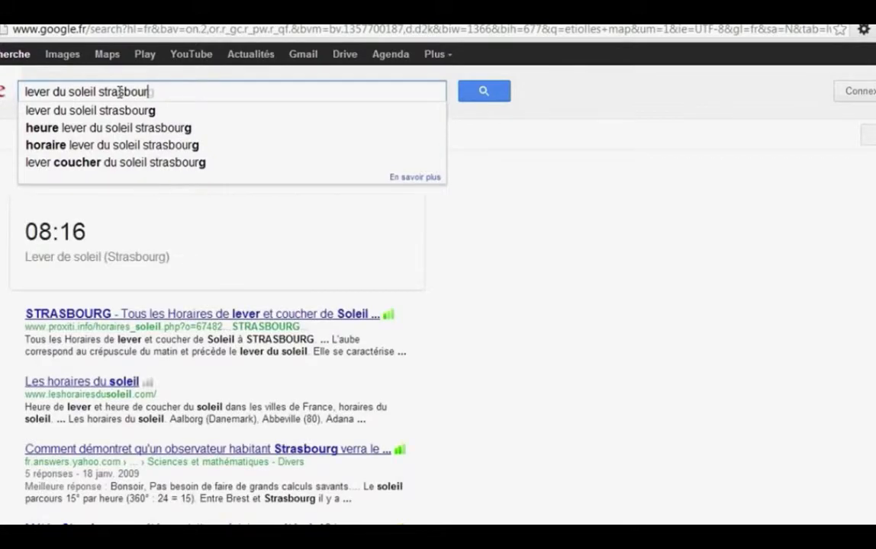
{"action": "left_click", "coordinate": [146, 116]}
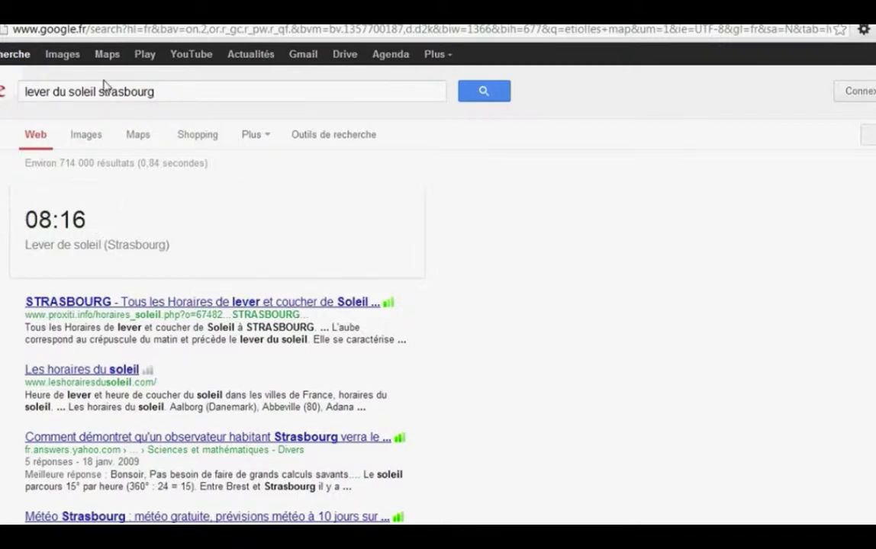
- Replace the city in the sunrise query with brest and run the search
{"action": "left_click", "coordinate": [174, 92]}
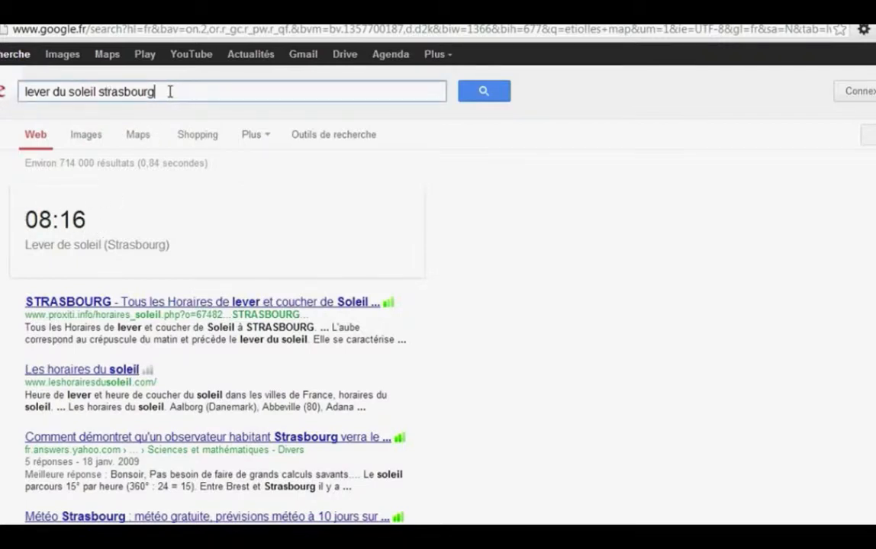
{"action": "left_click_drag", "start_coordinate": [153, 91], "coordinate": [98, 92]}
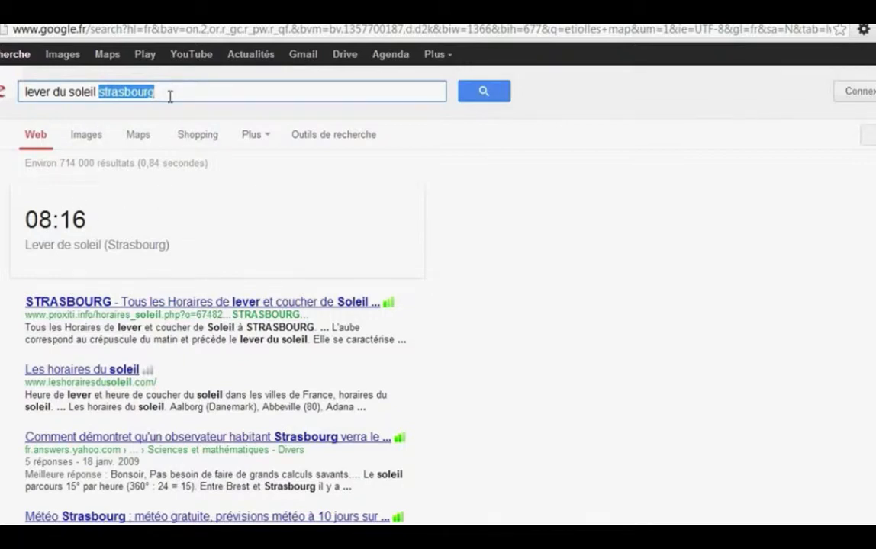
{"action": "type", "text": "brest"}
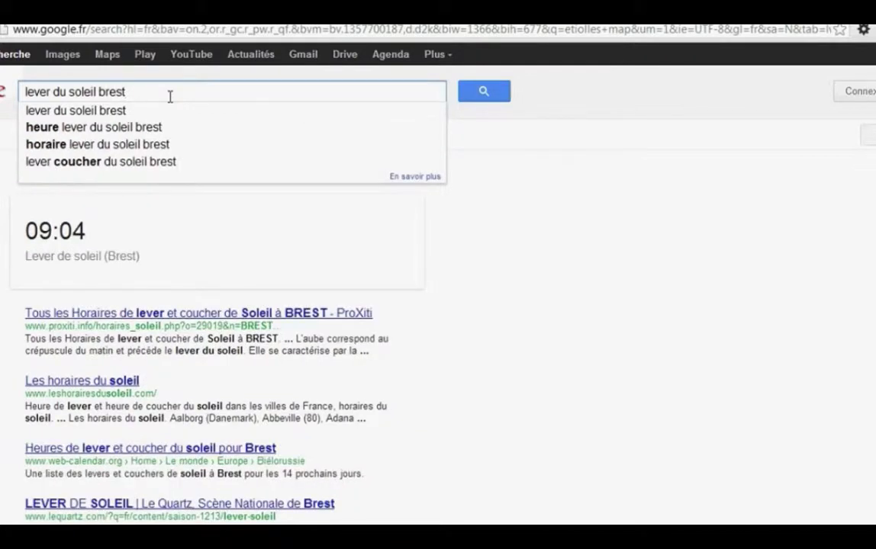
{"action": "key", "text": "Return"}
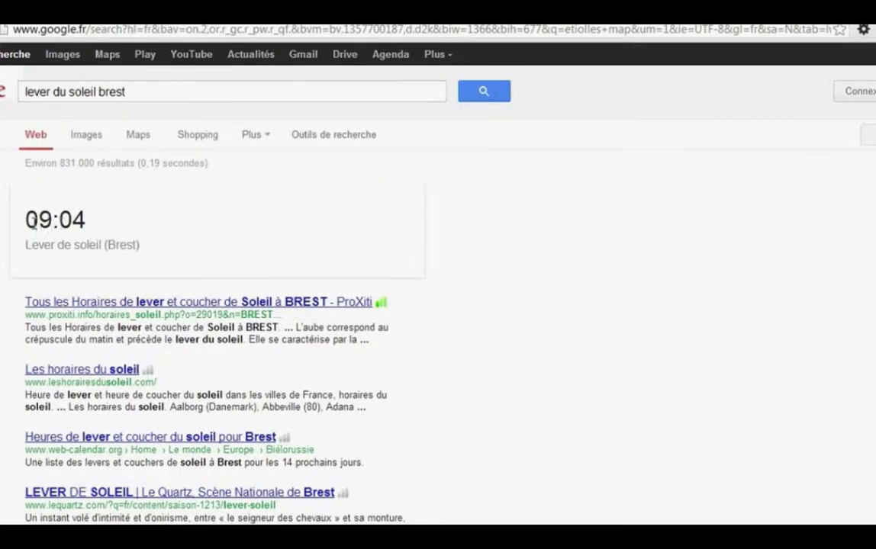
- Examine the sunrise time given for Brest, highlighting it in the answer box above the results
{"action": "left_click_drag", "start_coordinate": [27, 220], "coordinate": [148, 228]}
{"action": "left_click", "coordinate": [116, 224]}
{"action": "left_click_drag", "start_coordinate": [25, 220], "coordinate": [170, 227]}
{"action": "left_click", "coordinate": [153, 226]}
{"action": "left_click_drag", "start_coordinate": [30, 219], "coordinate": [109, 216]}
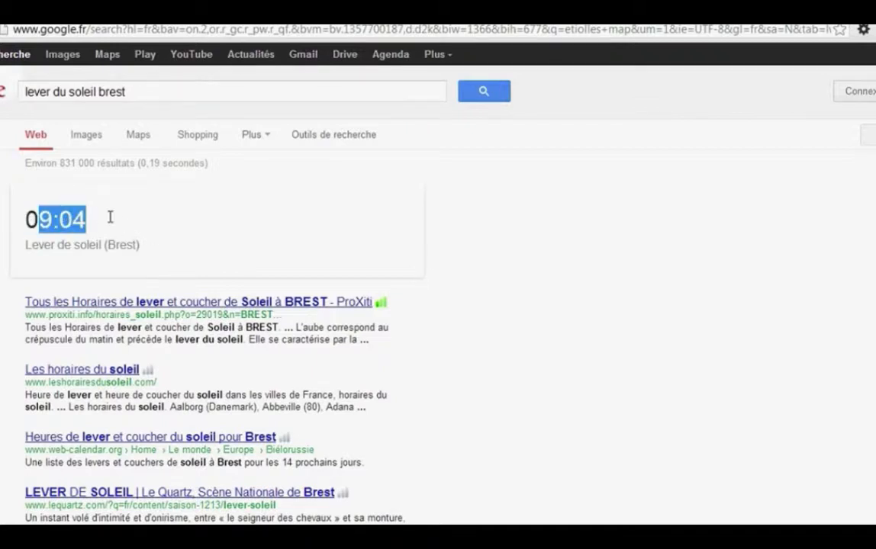
- Change "lever" to "coucher" in the query and search for "coucher du soleil brest"
{"action": "left_click", "coordinate": [136, 92]}
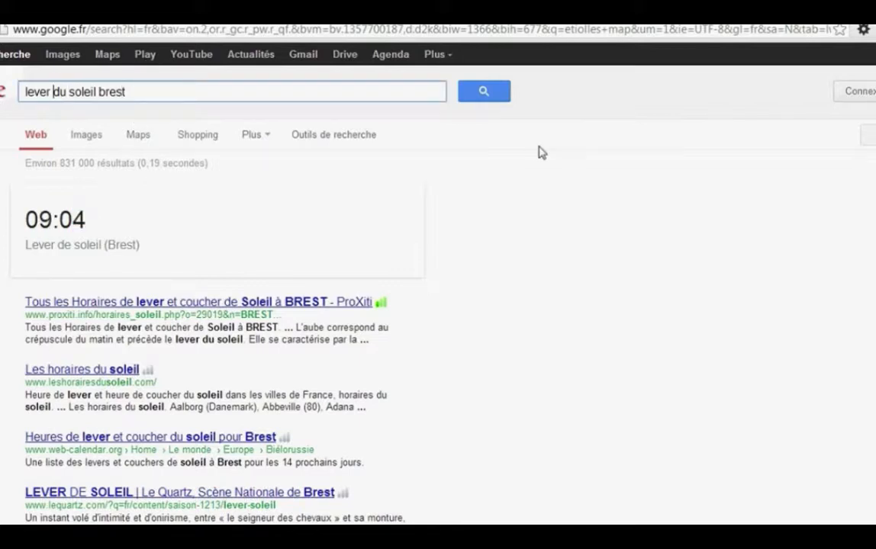
{"action": "key", "text": "BackSpace"}
{"action": "key", "text": "BackSpace"}
{"action": "key", "text": "BackSpace"}
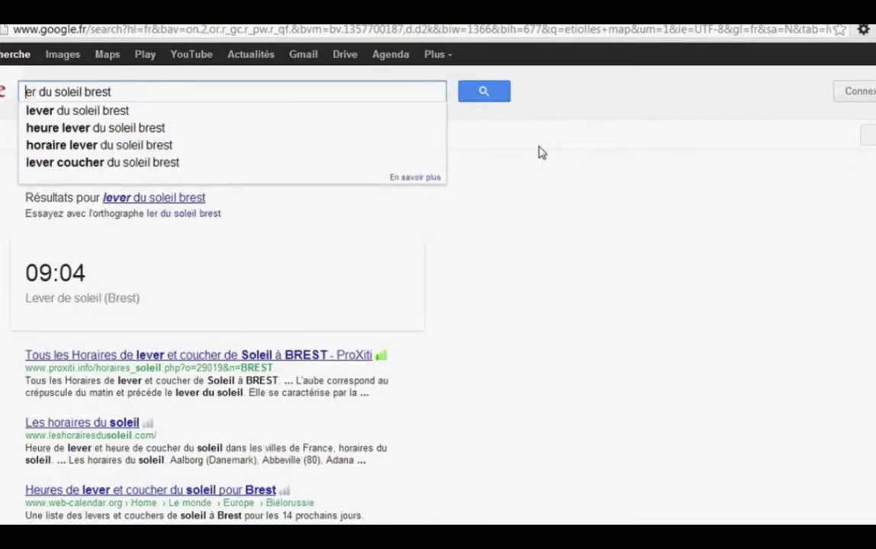
{"action": "type", "text": "couch"}
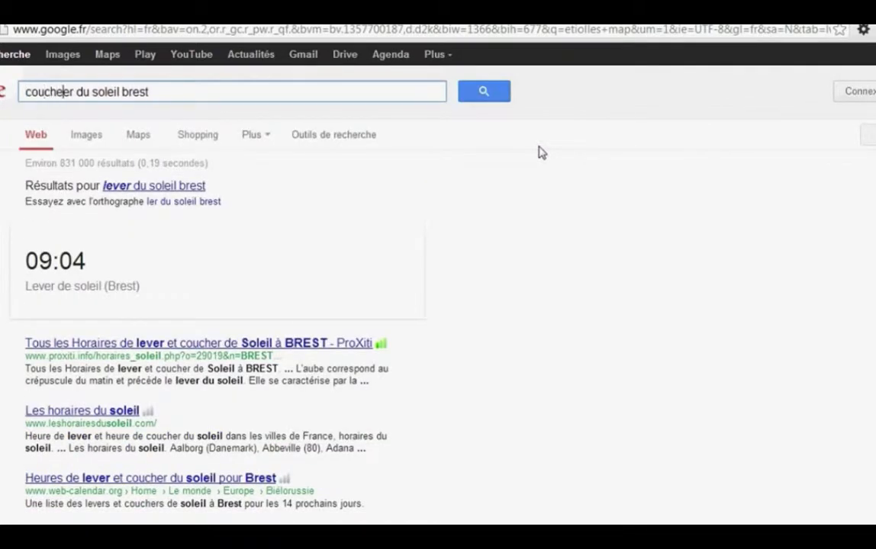
{"action": "key", "text": "Return"}
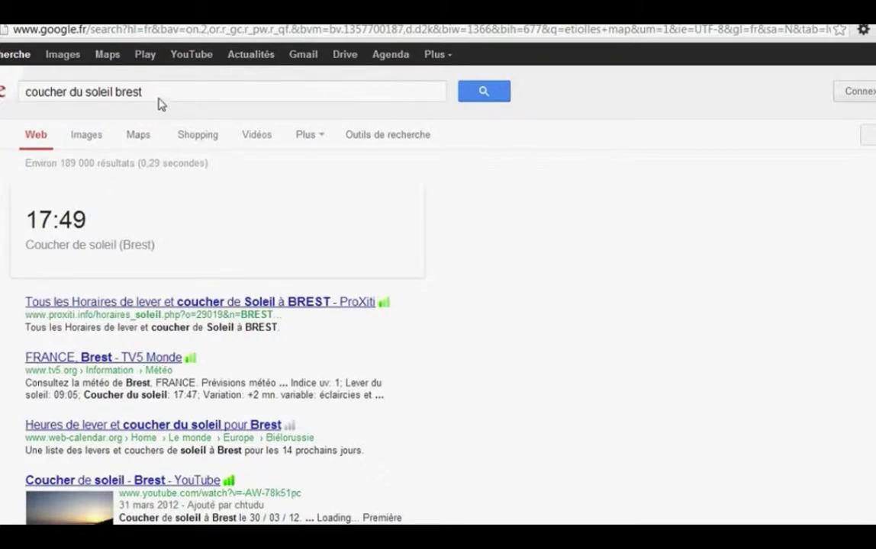
- Replace the city in the sunset query with strasbourg to look up "coucher du soleil strasbourg"
{"action": "left_click_drag", "start_coordinate": [156, 93], "coordinate": [113, 90]}
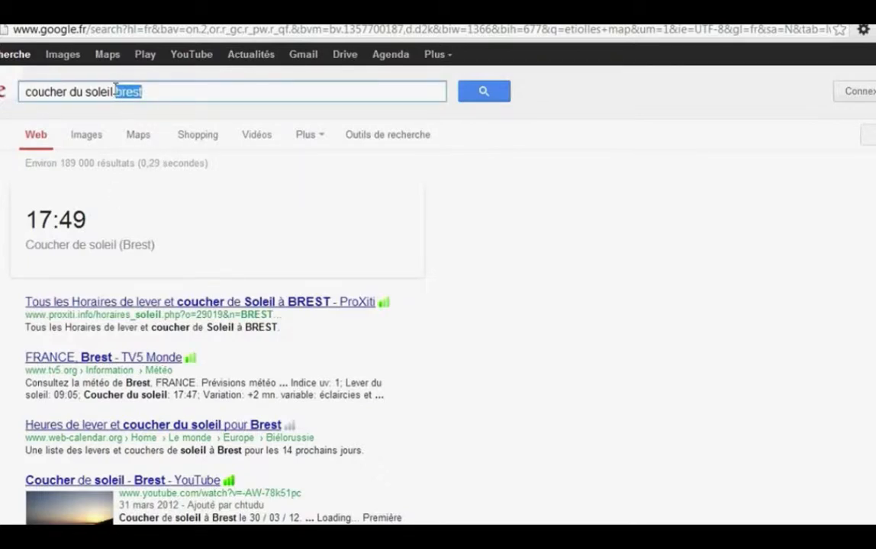
{"action": "key", "text": "BackSpace"}
{"action": "type", "text": "stras"}
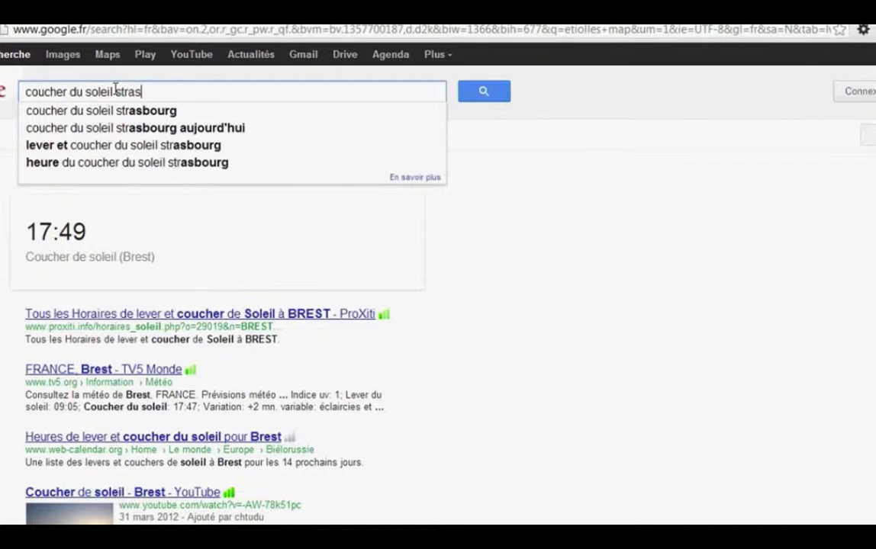
{"action": "type", "text": "bourg"}
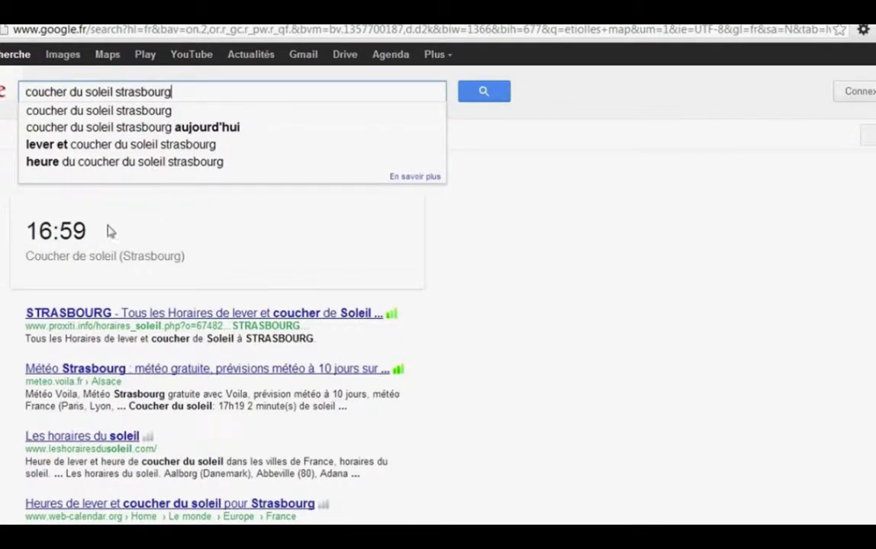
{"action": "double_click", "coordinate": [123, 91]}
{"action": "left_click", "coordinate": [171, 84]}
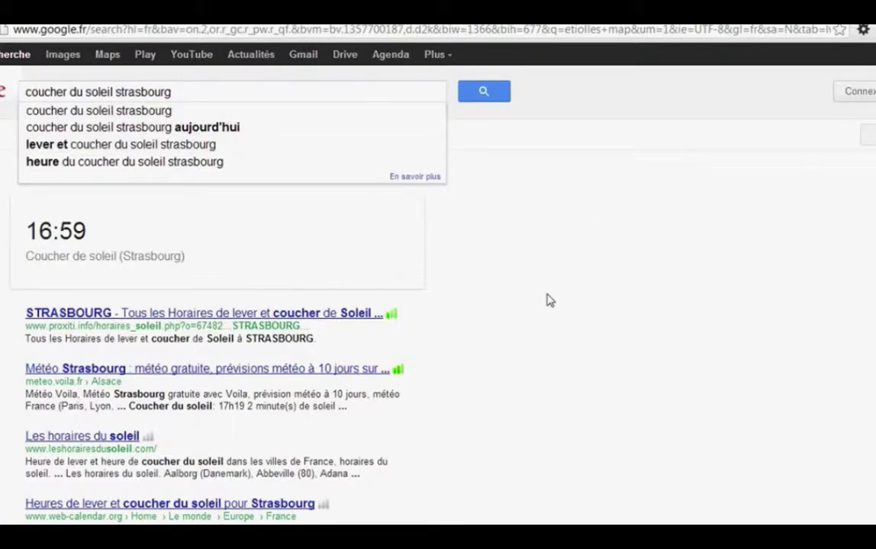
- Replace the sunset query with "la nouvelle voiture a la mode" and search for it without quotation marks
{"action": "left_click_drag", "start_coordinate": [186, 92], "coordinate": [12, 93]}
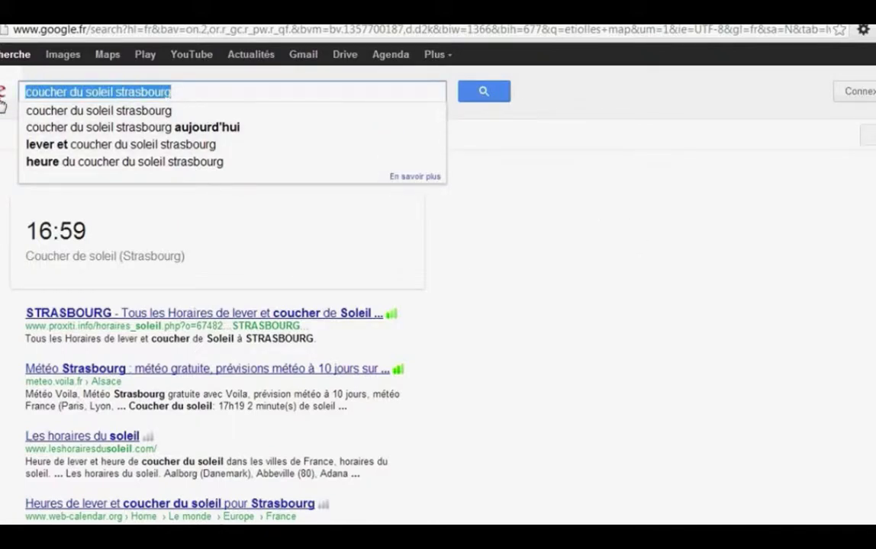
{"action": "key", "text": "BackSpace"}
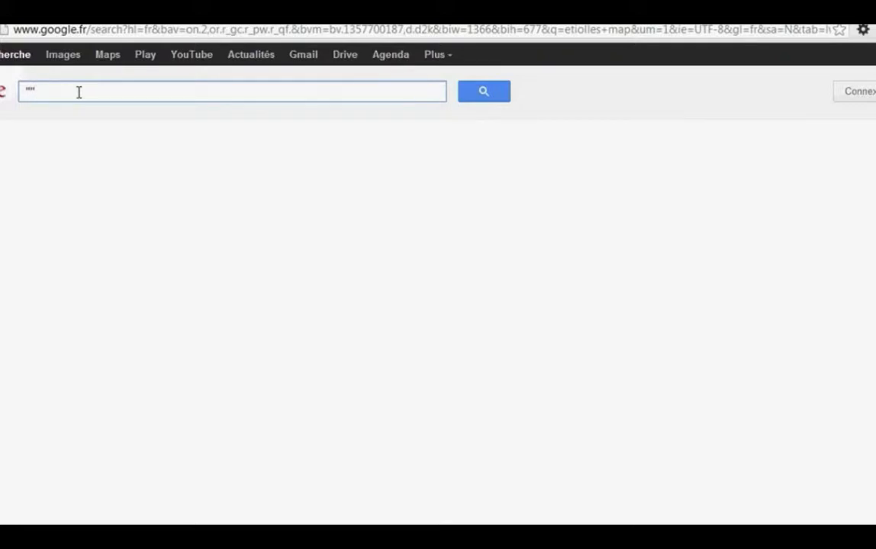
{"action": "type", "text": "\""}
{"action": "key", "text": "BackSpace"}
{"action": "key", "text": "BackSpace"}
{"action": "type", "text": "la nouvz"}
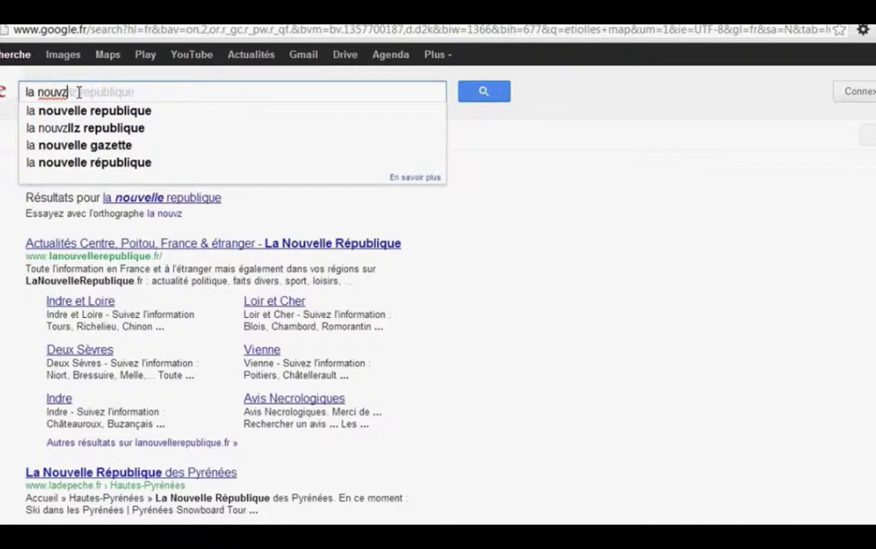
{"action": "key", "text": "BackSpace"}
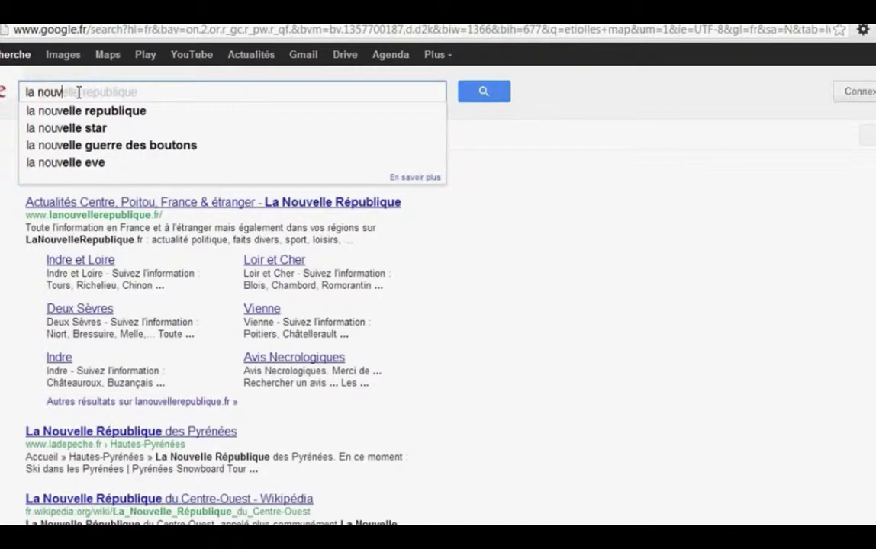
{"action": "type", "text": "elle"}
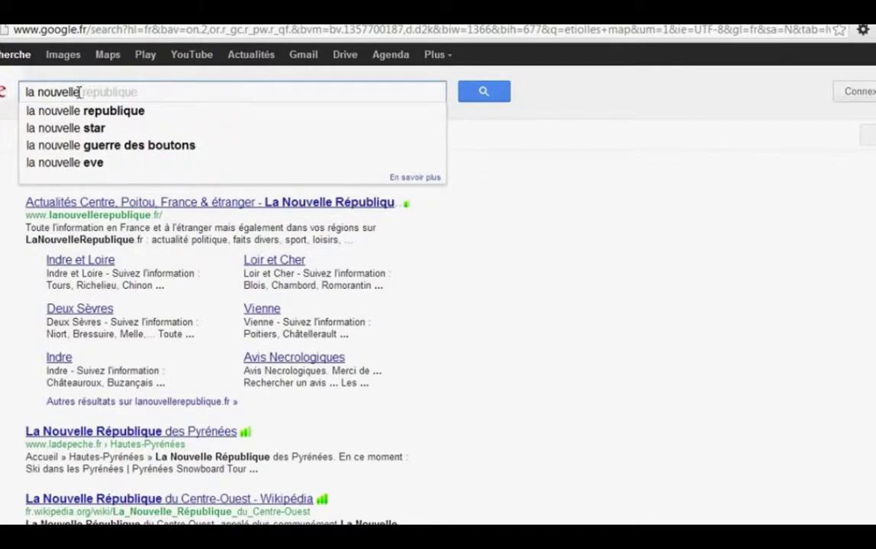
{"action": "type", "text": " voit"}
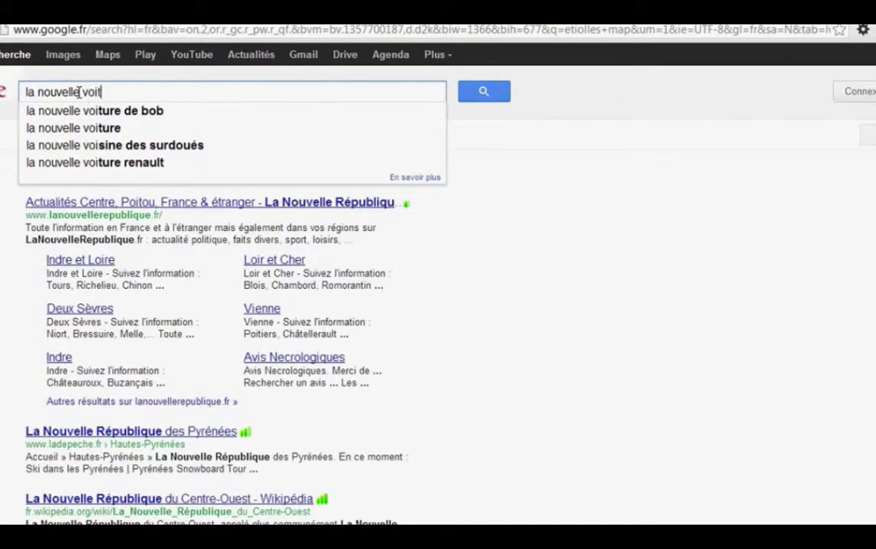
{"action": "type", "text": "ure a la"}
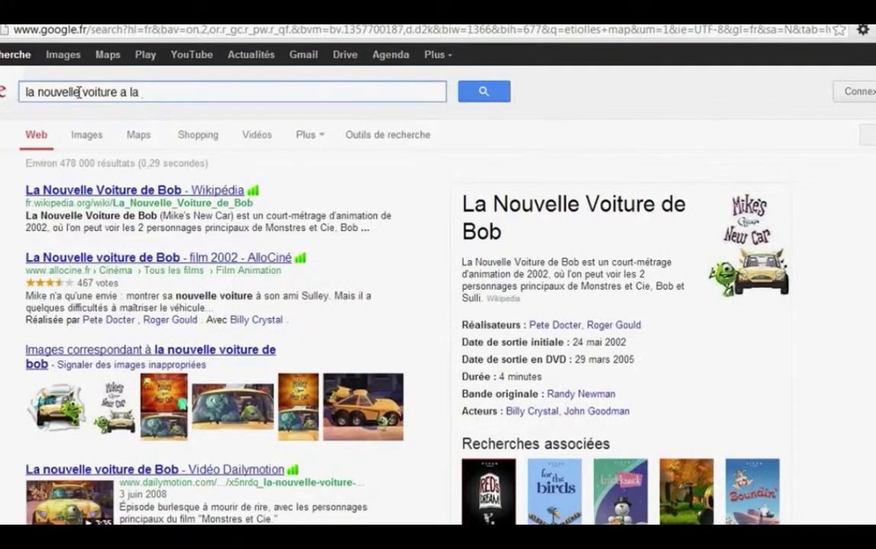
{"action": "type", "text": " mode"}
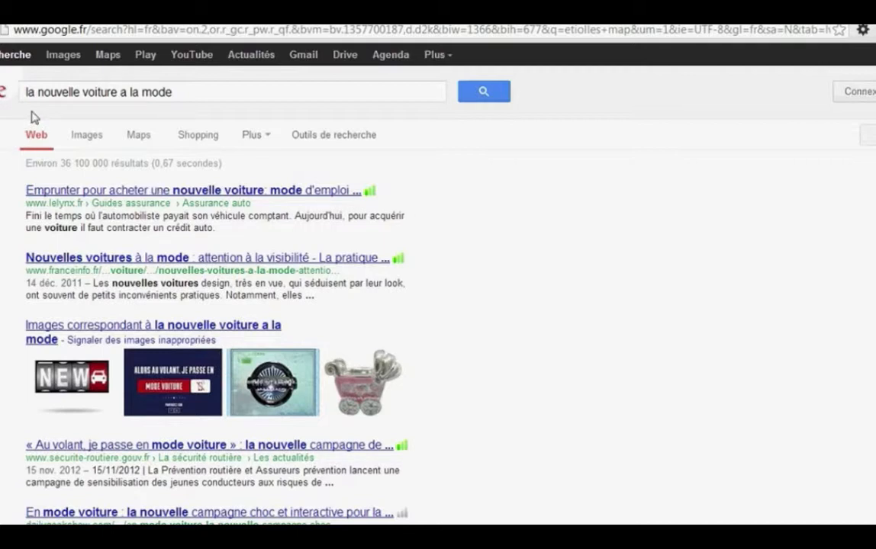
- Enclose the whole query in double quotation marks to search for the exact phrase "la nouvelle voiture a la mode"
{"action": "left_click_drag", "start_coordinate": [198, 92], "coordinate": [23, 94]}
{"action": "left_click", "coordinate": [196, 92]}
{"action": "double_click", "coordinate": [66, 163]}
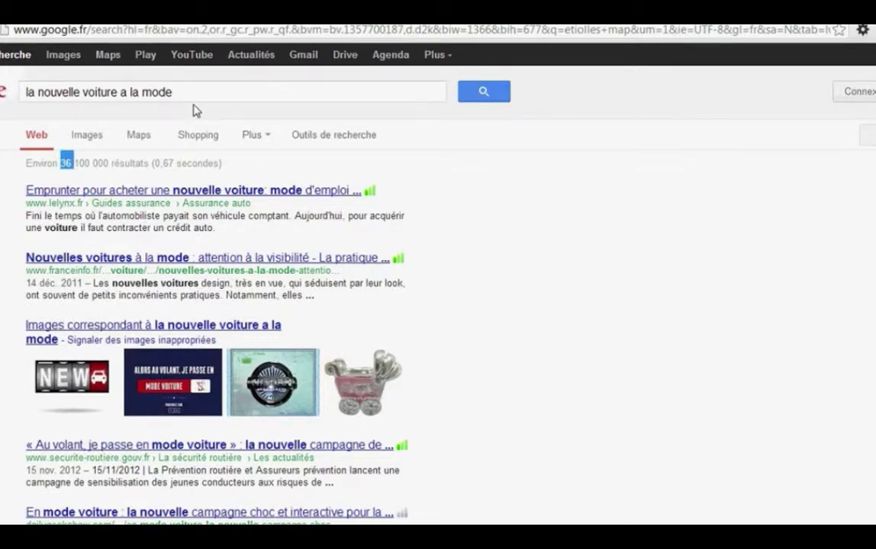
{"action": "triple_click", "coordinate": [27, 94]}
{"action": "left_click", "coordinate": [28, 92]}
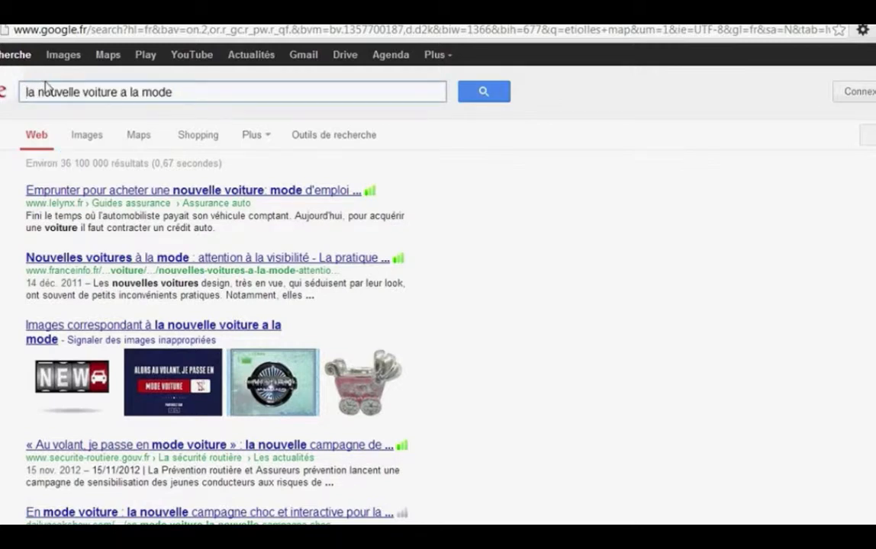
{"action": "type", "text": "\""}
{"action": "left_click", "coordinate": [188, 91]}
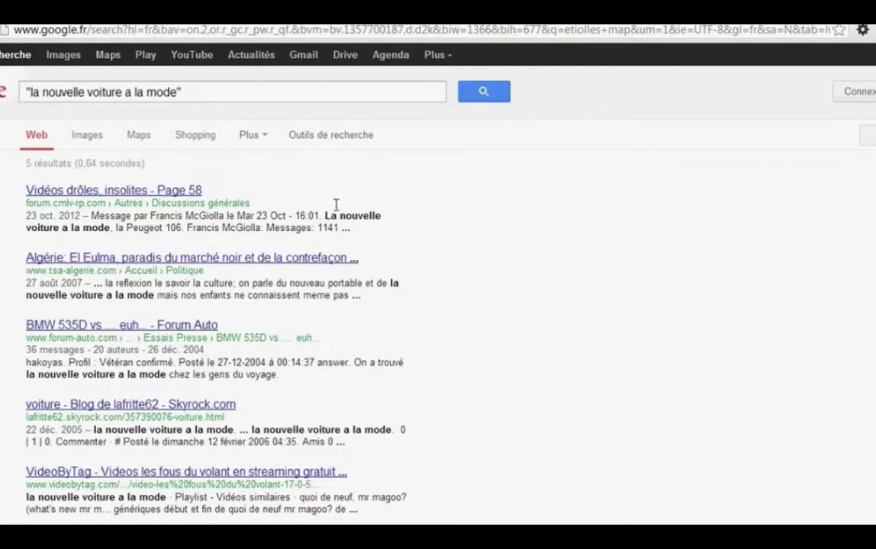
- Examine where the exact phrase appears in the result snippets, highlighting it in the first two results
{"action": "left_click_drag", "start_coordinate": [106, 228], "coordinate": [23, 211]}
{"action": "left_click", "coordinate": [107, 234]}
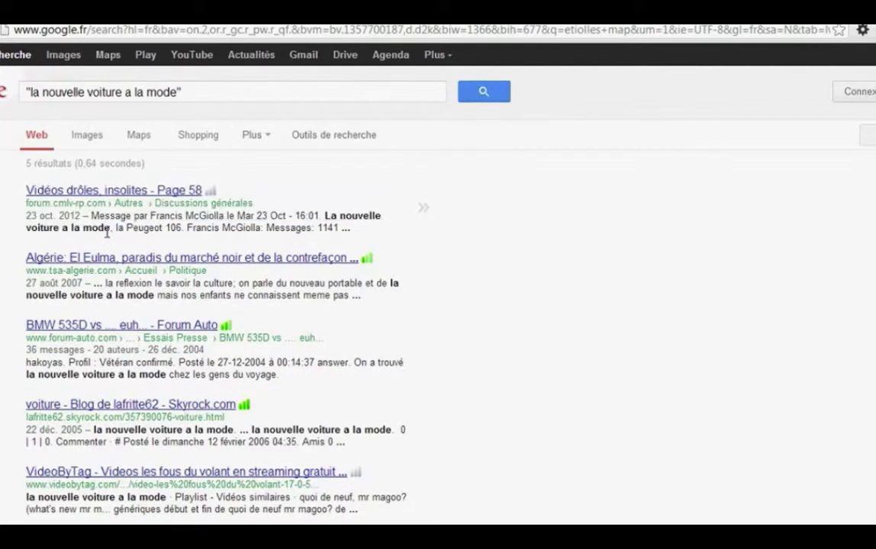
{"action": "left_click_drag", "start_coordinate": [110, 232], "coordinate": [62, 229]}
{"action": "left_click_drag", "start_coordinate": [326, 217], "coordinate": [401, 249]}
{"action": "left_click", "coordinate": [309, 267]}
{"action": "left_click_drag", "start_coordinate": [48, 295], "coordinate": [167, 295]}
{"action": "scroll", "coordinate": [324, 296], "scroll_direction": "down", "scroll_amount": 2}
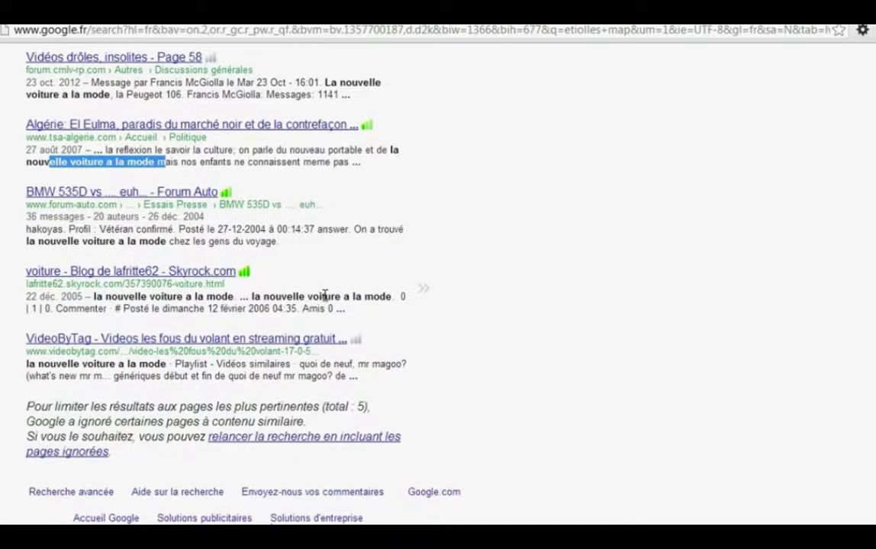
{"action": "scroll", "coordinate": [325, 296], "scroll_direction": "up", "scroll_amount": 2}
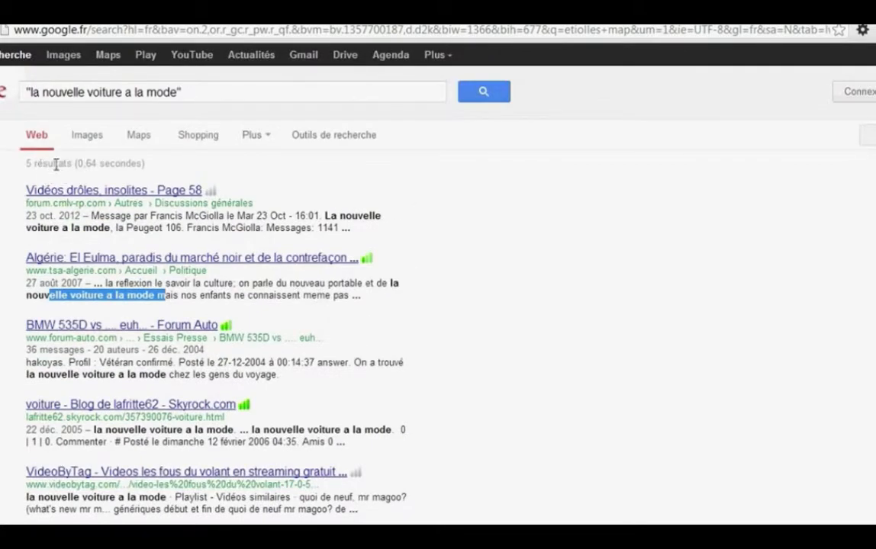
- Put the intitle: operator in front of the quoted phrase and search for it in page titles
{"action": "left_click", "coordinate": [197, 91]}
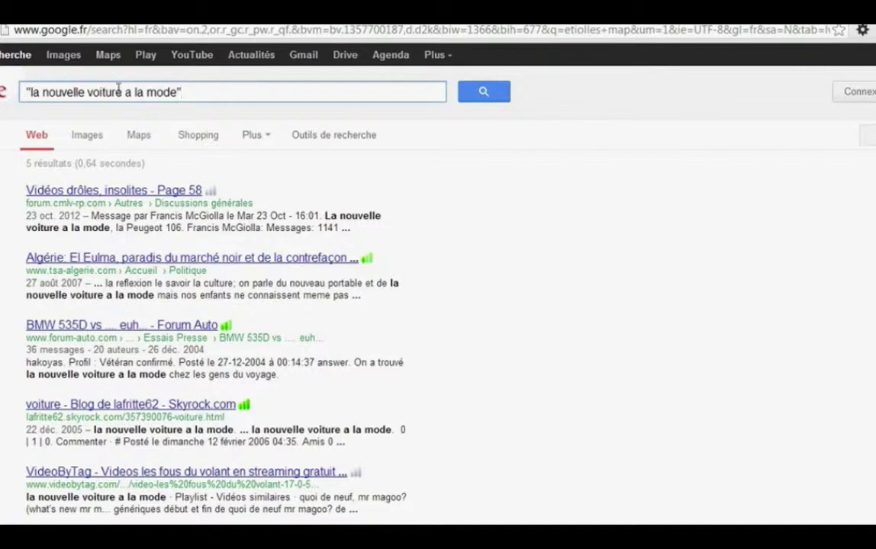
{"action": "left_click", "coordinate": [27, 90]}
{"action": "type", "text": "int"}
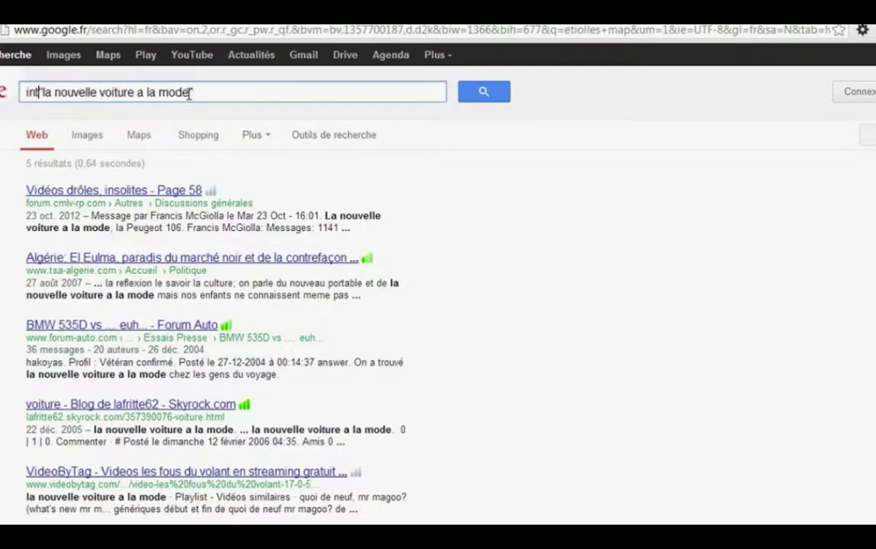
{"action": "type", "text": "itle"}
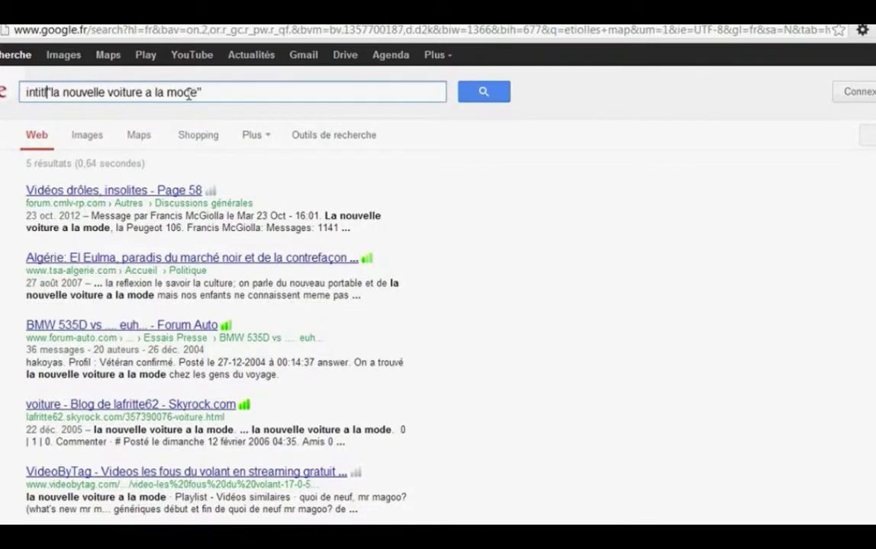
{"action": "type", "text": ":"}
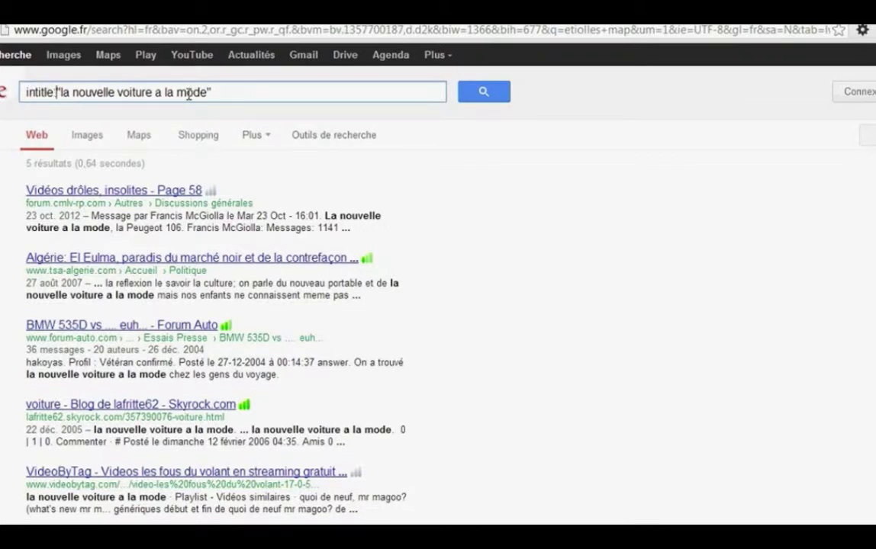
{"action": "key", "text": "Return"}
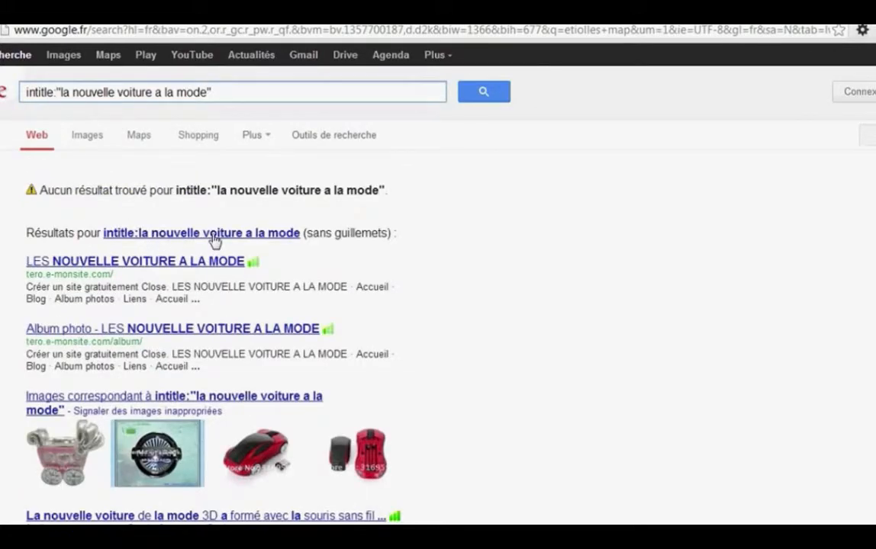
- Remove the quotation marks and "a la mode" from the query, leaving intitle:la nouvelle voiture
{"action": "left_click", "coordinate": [61, 92]}
{"action": "key", "text": "BackSpace"}
{"action": "key", "text": "BackSpace"}
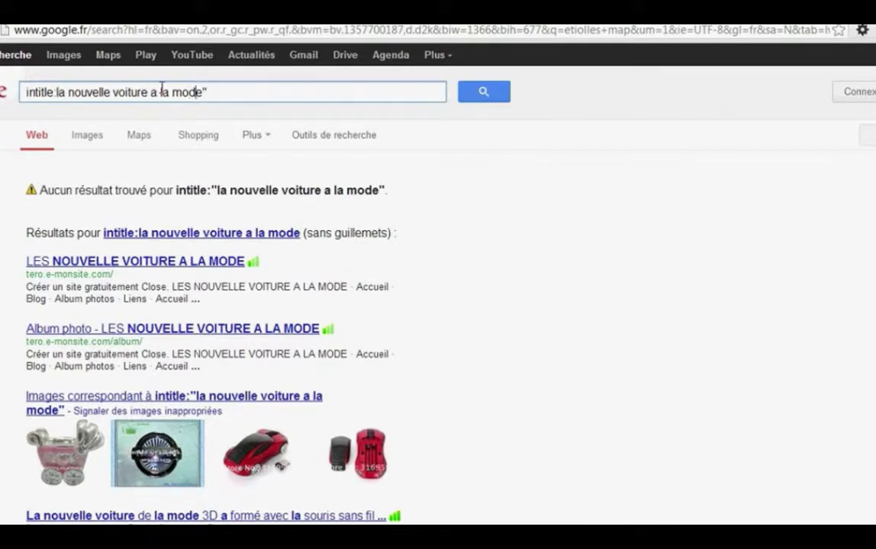
{"action": "key", "text": "BackSpace"}
{"action": "key", "text": "BackSpace"}
{"action": "key", "text": "BackSpace"}
{"action": "key", "text": "BackSpace"}
{"action": "key", "text": "BackSpace"}
{"action": "key", "text": "BackSpace"}
{"action": "key", "text": "BackSpace"}
{"action": "key", "text": "BackSpace"}
{"action": "key", "text": "BackSpace"}
{"action": "key", "text": "BackSpace"}
{"action": "key", "text": "BackSpace"}
{"action": "key", "text": "BackSpace"}
{"action": "key", "text": "BackSpace"}
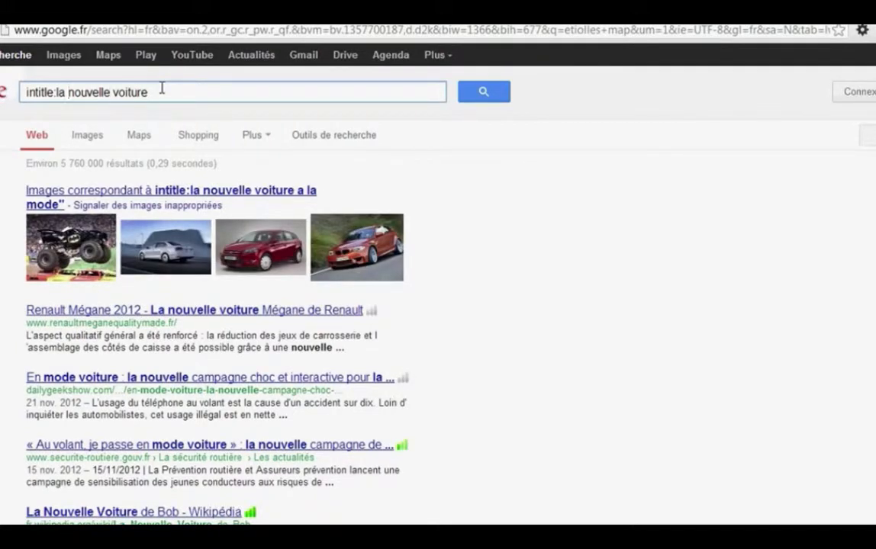
- Drop "la" and put the remaining words in quotation marks to search for intitle:"nouvelle voiture"
{"action": "key", "text": "BackSpace"}
{"action": "key", "text": "BackSpace"}
{"action": "key", "text": "BackSpace"}
{"action": "key", "text": "BackSpace"}
{"action": "type", "text": ":\""}
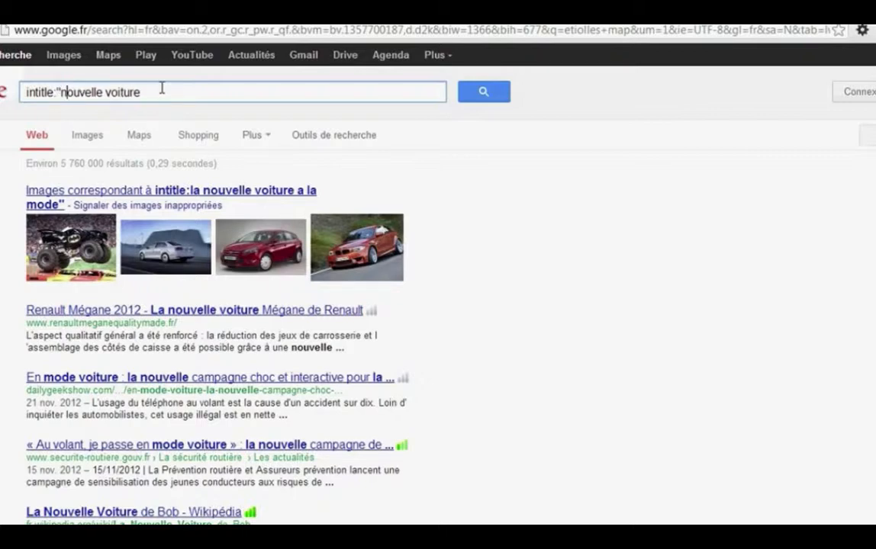
{"action": "type", "text": "\""}
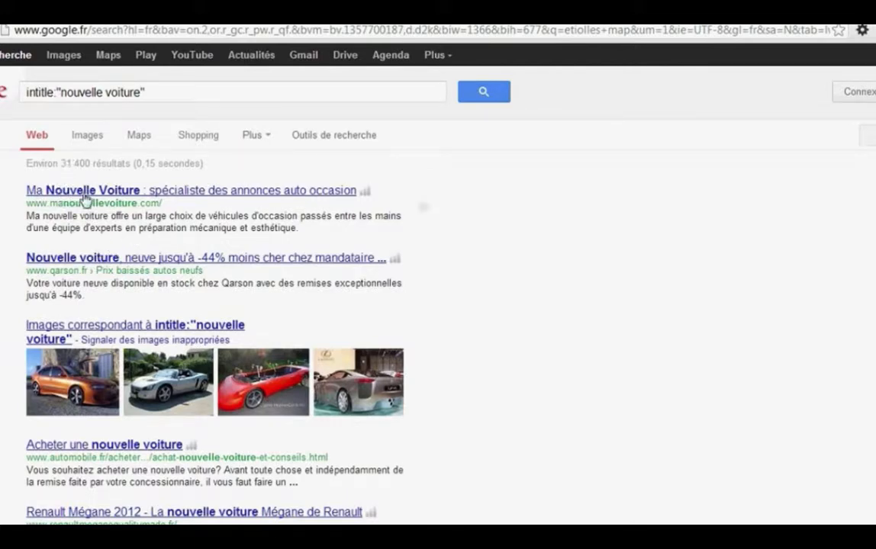
- Check the result titles for "nouvelle voiture" on the first results page and on results page 10
{"action": "scroll", "coordinate": [21, 178], "scroll_direction": "down", "scroll_amount": 3}
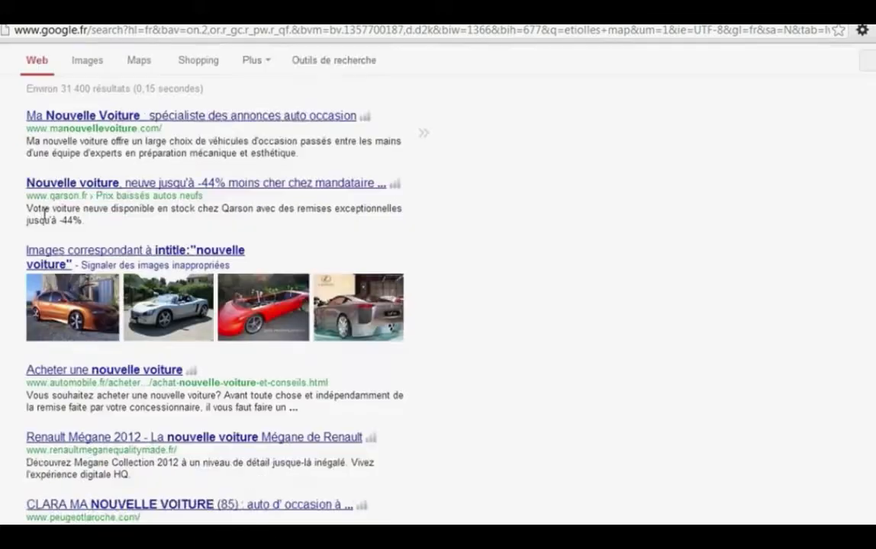
{"action": "scroll", "coordinate": [20, 178], "scroll_direction": "down", "scroll_amount": 3}
{"action": "scroll", "coordinate": [67, 190], "scroll_direction": "down", "scroll_amount": 2}
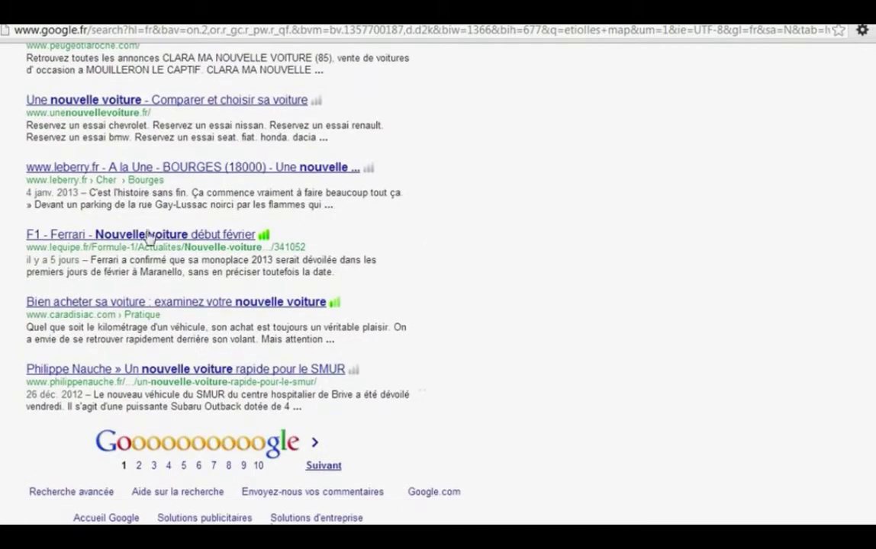
{"action": "left_click", "coordinate": [234, 452]}
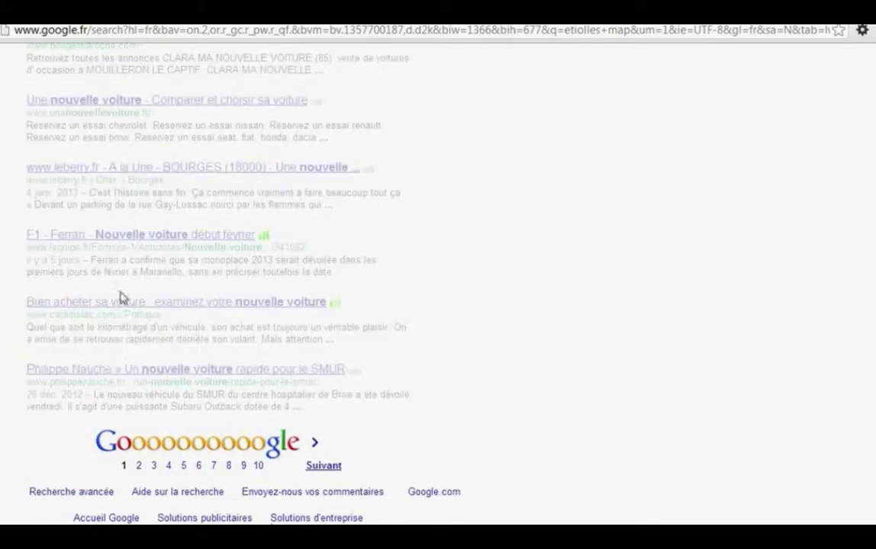
{"action": "scroll", "coordinate": [115, 267], "scroll_direction": "down", "scroll_amount": 4}
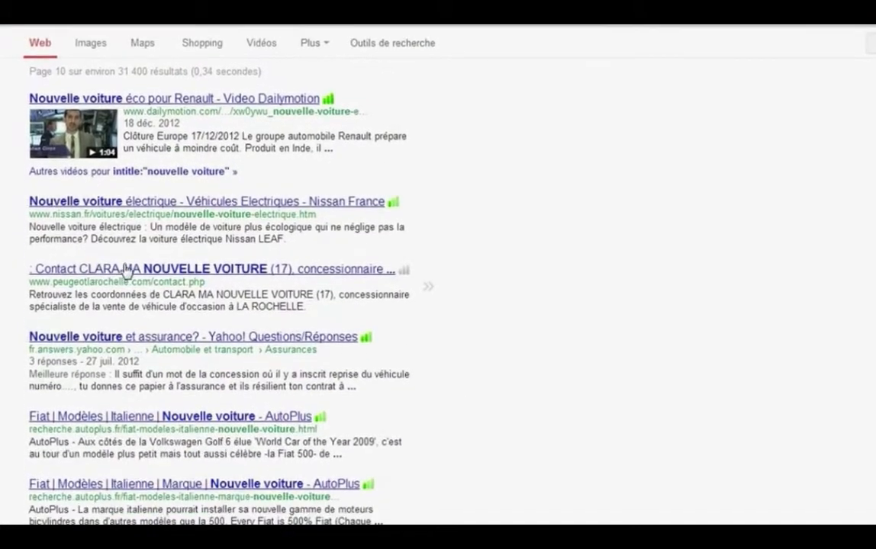
{"action": "scroll", "coordinate": [132, 295], "scroll_direction": "up", "scroll_amount": 3}
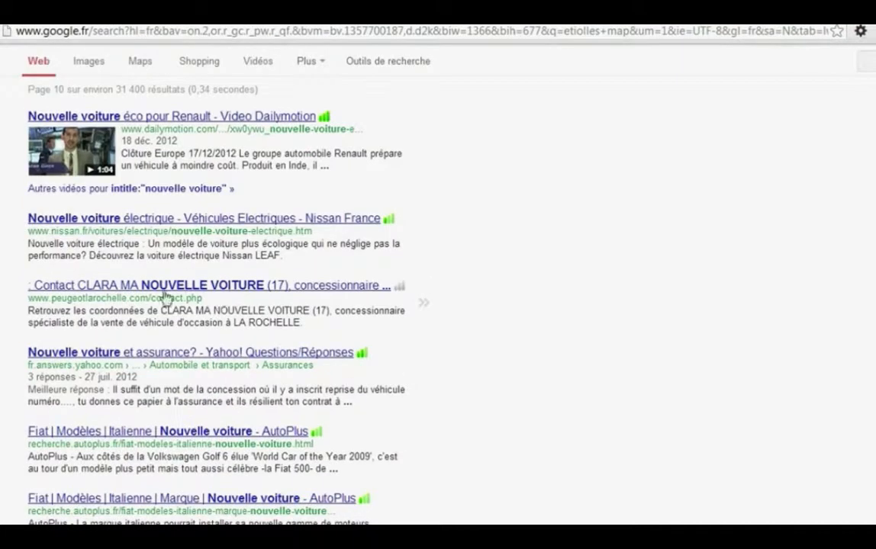
{"action": "scroll", "coordinate": [34, 284], "scroll_direction": "down", "scroll_amount": 5}
{"action": "scroll", "coordinate": [162, 301], "scroll_direction": "up", "scroll_amount": 2}
{"action": "scroll", "coordinate": [172, 303], "scroll_direction": "up", "scroll_amount": 5}
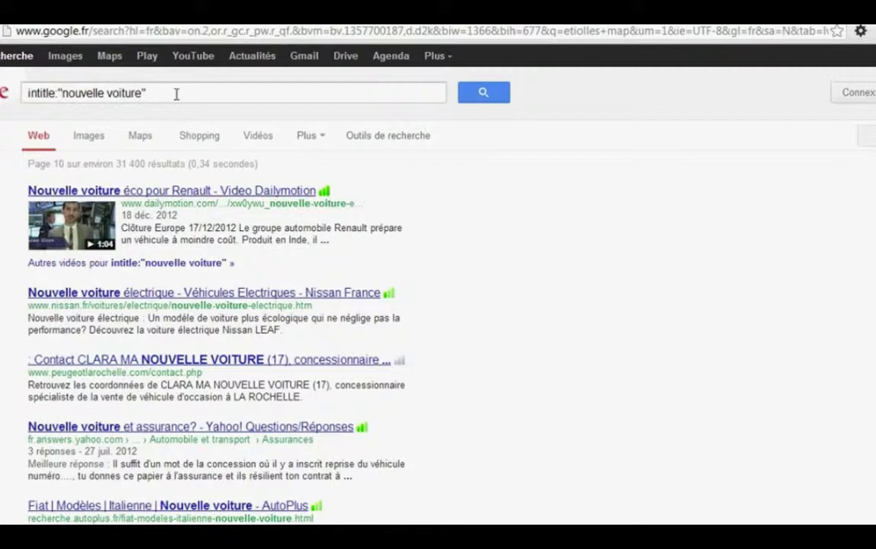
- Replace the intitle operator with inurl so the query reads inurl:"nouvelle voiture"
{"action": "left_click_drag", "start_coordinate": [157, 89], "coordinate": [62, 84]}
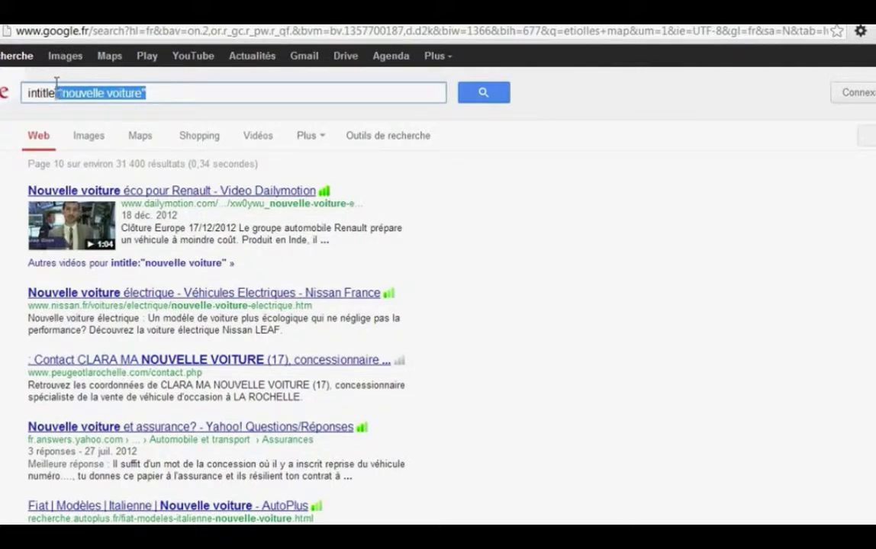
{"action": "left_click", "coordinate": [172, 92]}
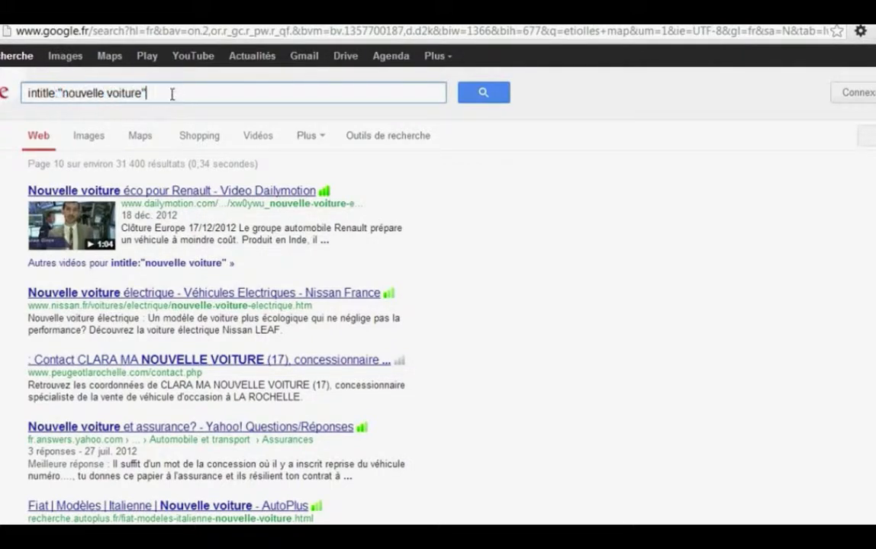
{"action": "left_click_drag", "start_coordinate": [150, 89], "coordinate": [62, 86]}
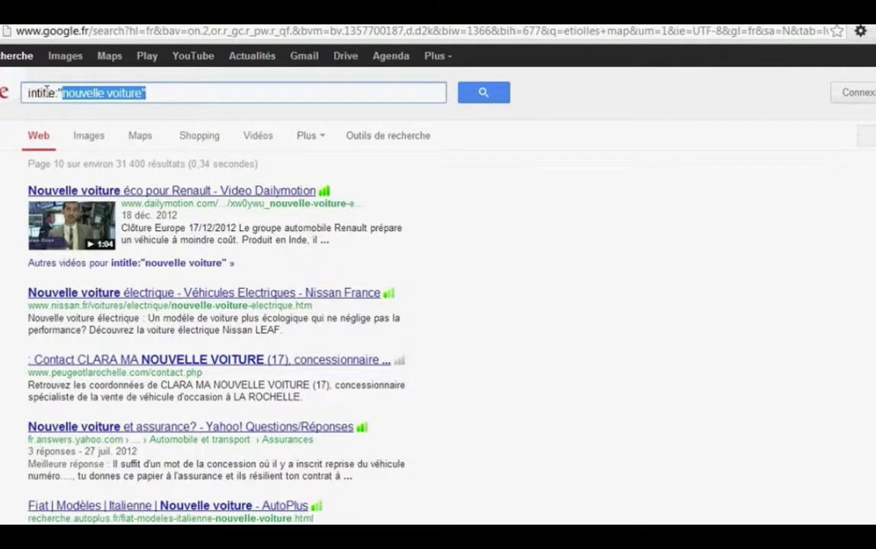
{"action": "left_click", "coordinate": [48, 91]}
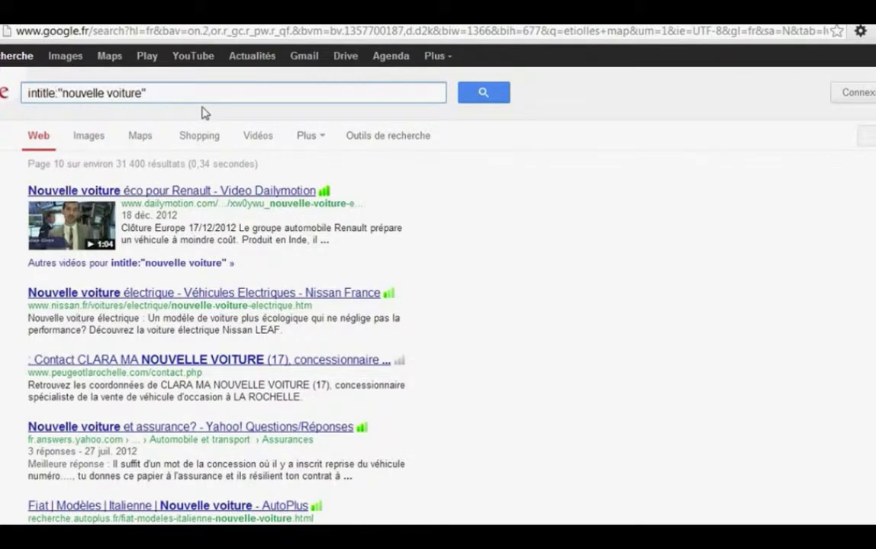
{"action": "key", "text": "BackSpace"}
{"action": "key", "text": "BackSpace"}
{"action": "key", "text": "BackSpace"}
{"action": "key", "text": "BackSpace"}
{"action": "key", "text": "BackSpace"}
{"action": "key", "text": "BackSpace"}
{"action": "type", "text": "u"}
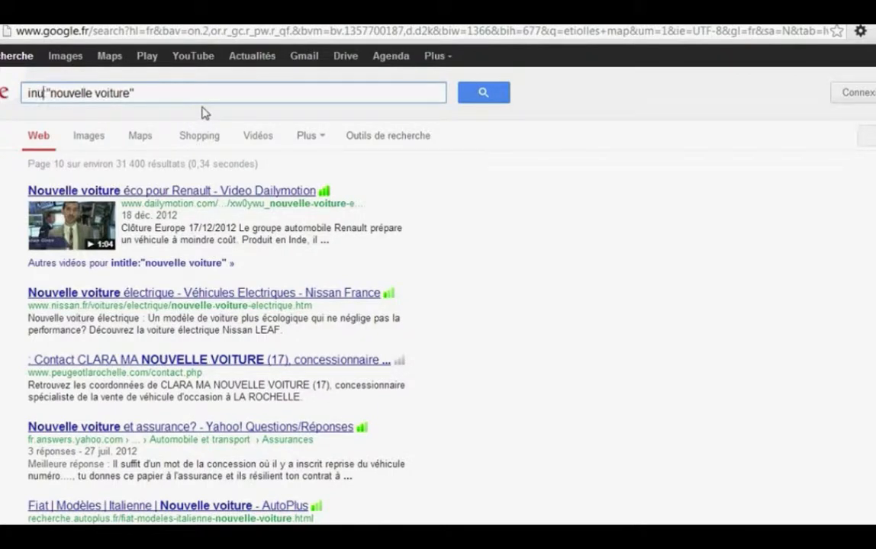
{"action": "type", "text": "rl:"}
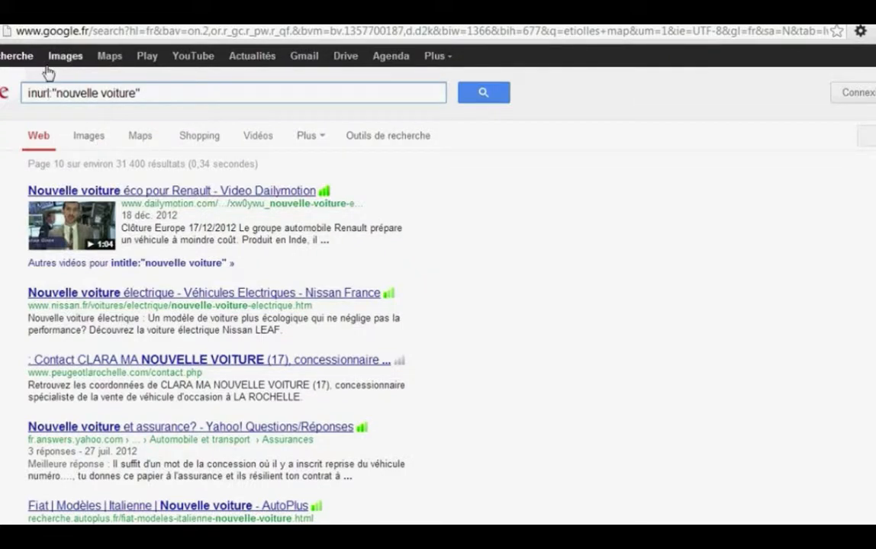
- Run the search for inurl:"nouvelle voiture"
{"action": "key", "text": "Return"}
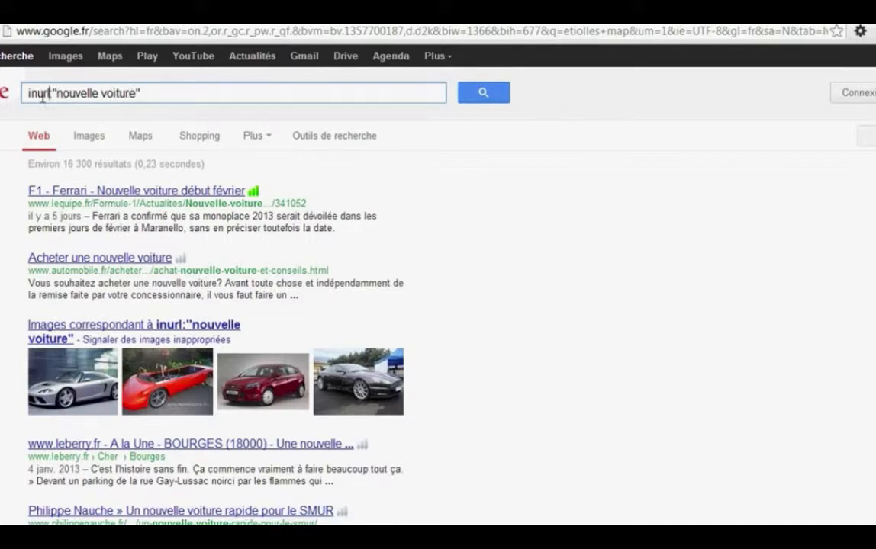
{"action": "type", "text": ":"}
- Check the web addresses of the results for the words "nouvelle voiture", highlighting the matching parts
{"action": "left_click_drag", "start_coordinate": [186, 204], "coordinate": [264, 204]}
{"action": "left_click", "coordinate": [184, 269]}
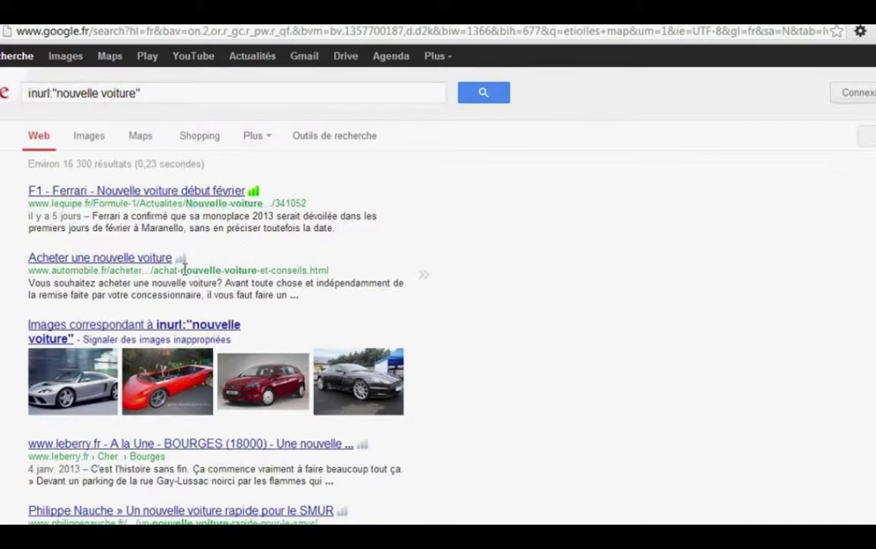
{"action": "left_click_drag", "start_coordinate": [183, 269], "coordinate": [307, 271]}
{"action": "scroll", "coordinate": [176, 237], "scroll_direction": "down", "scroll_amount": 4}
{"action": "scroll", "coordinate": [175, 237], "scroll_direction": "up", "scroll_amount": 3}
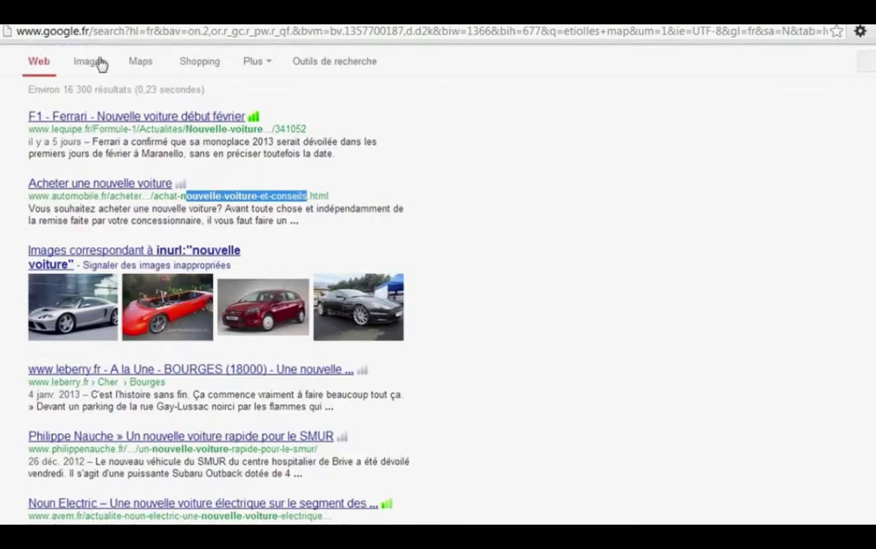
{"action": "left_click_drag", "start_coordinate": [118, 31], "coordinate": [322, 32]}
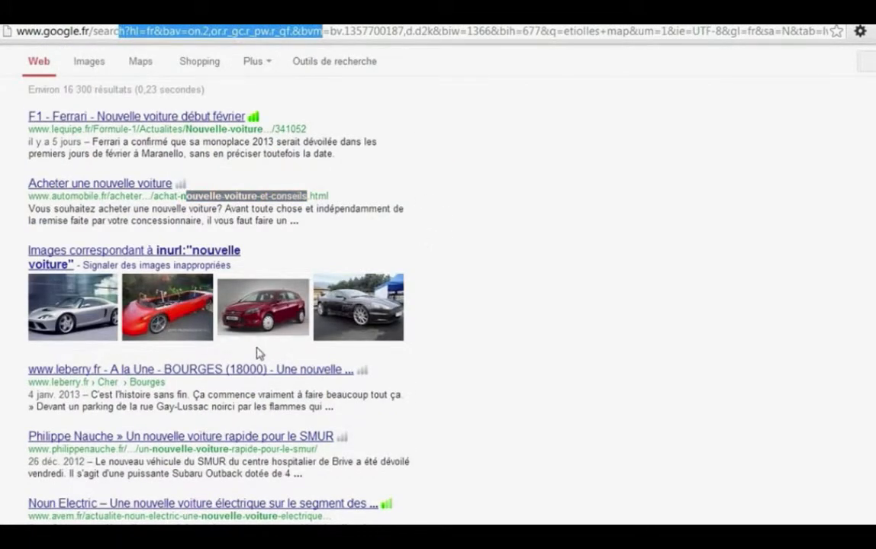
{"action": "scroll", "coordinate": [164, 355], "scroll_direction": "down", "scroll_amount": 4}
{"action": "scroll", "coordinate": [164, 355], "scroll_direction": "up", "scroll_amount": 1}
{"action": "left_click", "coordinate": [271, 227]}
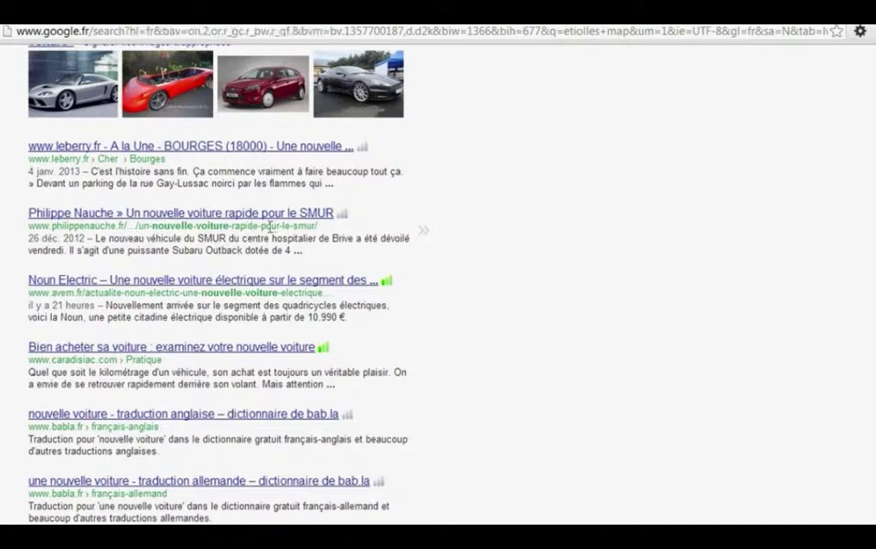
{"action": "left_click_drag", "start_coordinate": [271, 227], "coordinate": [132, 227]}
{"action": "scroll", "coordinate": [131, 227], "scroll_direction": "up", "scroll_amount": 5}
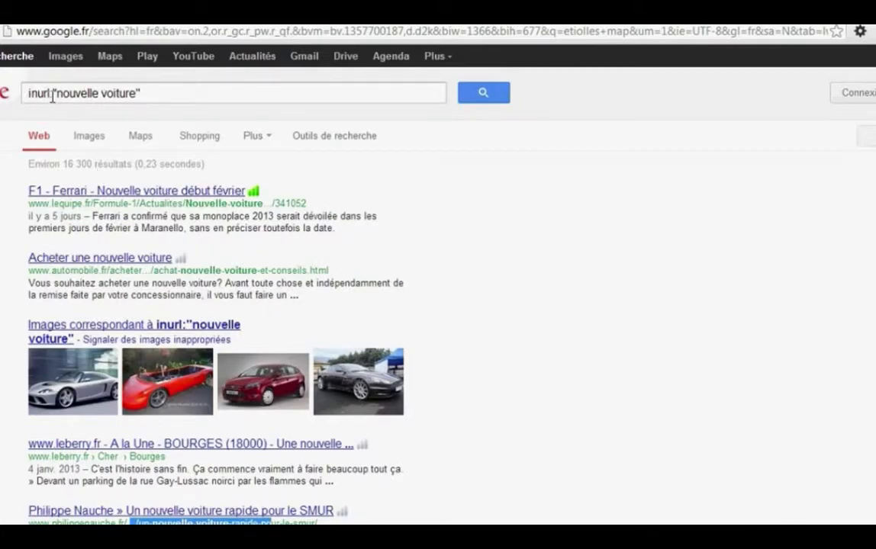
- Replace the query with "sauce marmiton" and run the search
{"action": "triple_click", "coordinate": [150, 91]}
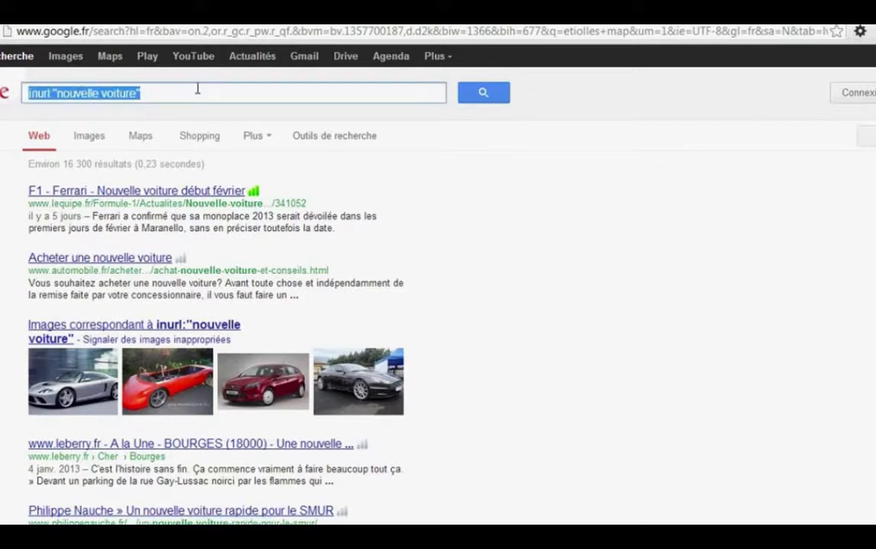
{"action": "key", "text": "BackSpace"}
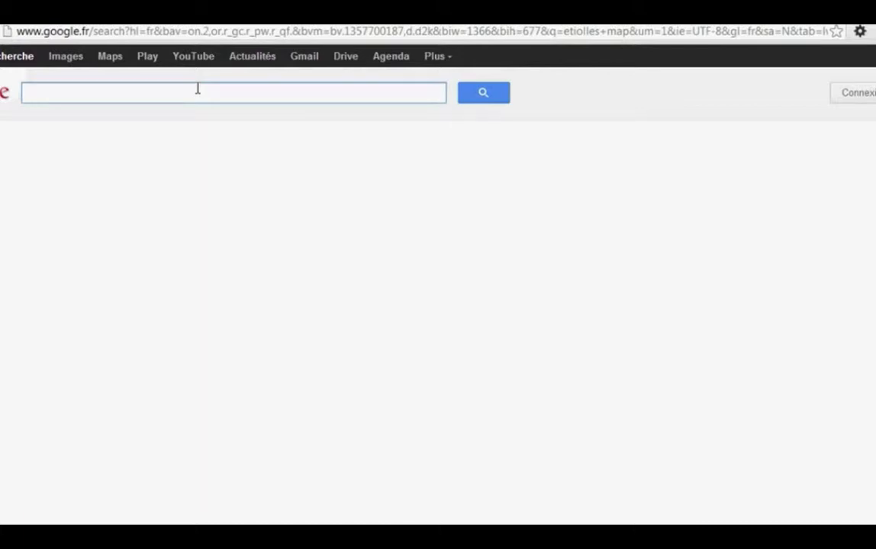
{"action": "type", "text": "sauce marmit"}
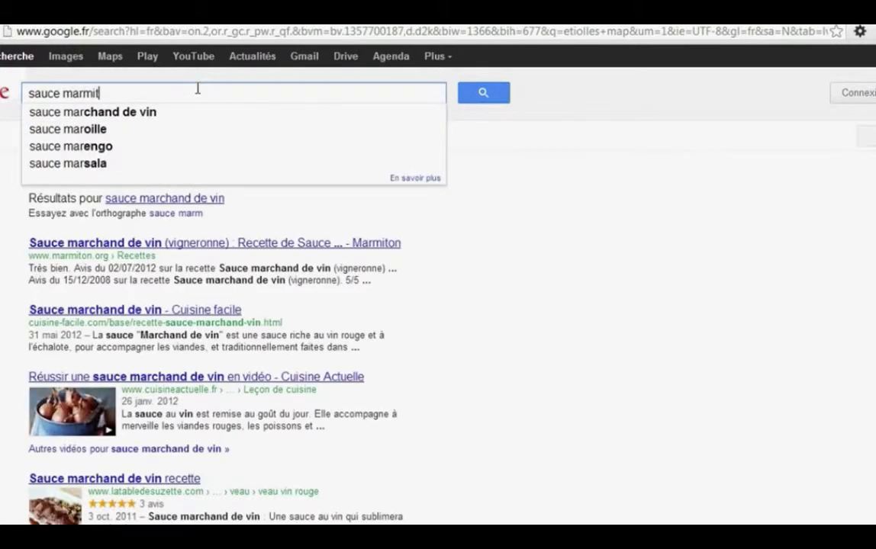
{"action": "type", "text": "on"}
{"action": "key", "text": "Return"}
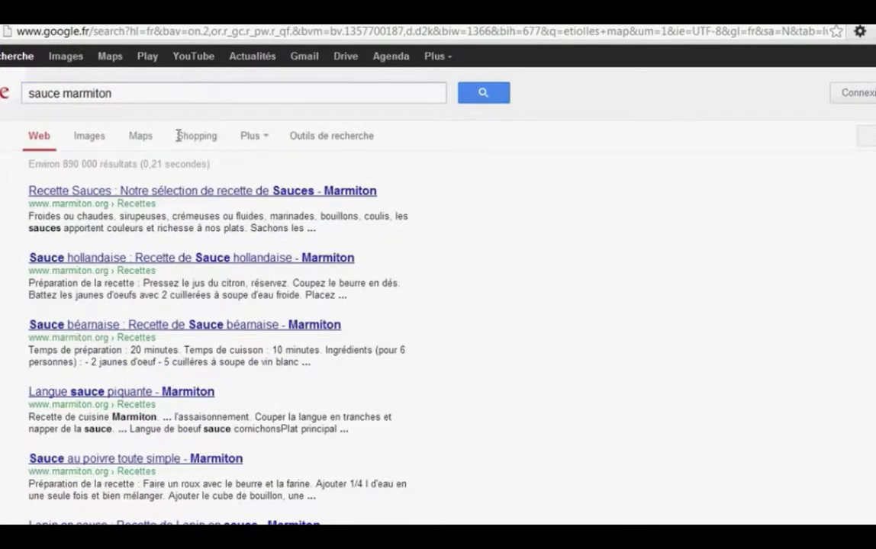
- Examine which websites the first page of results comes from, highlighting the lesfoodies.com address
{"action": "scroll", "coordinate": [162, 227], "scroll_direction": "down", "scroll_amount": 6}
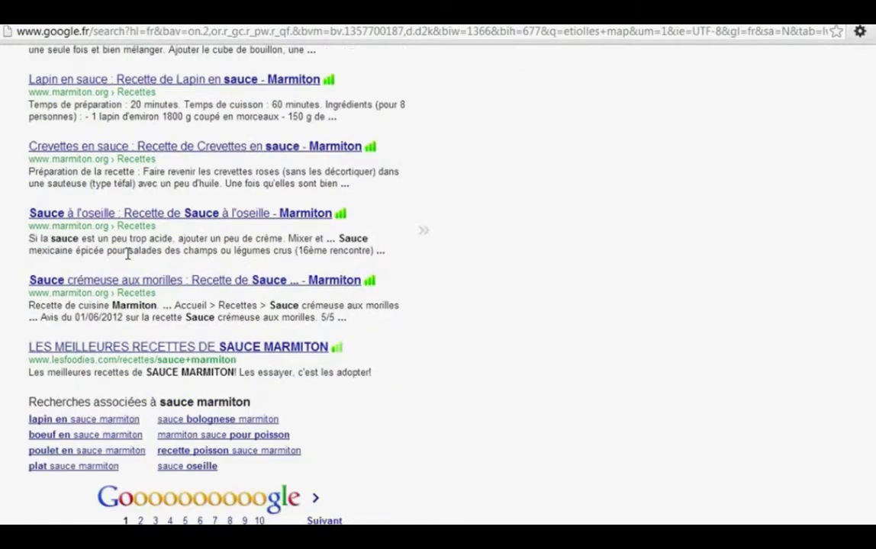
{"action": "scroll", "coordinate": [53, 284], "scroll_direction": "down", "scroll_amount": 1}
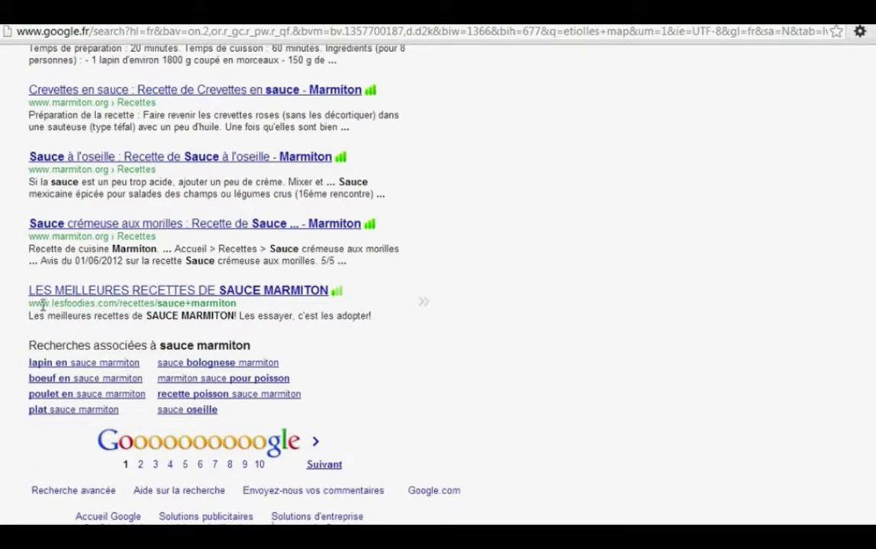
{"action": "scroll", "coordinate": [42, 305], "scroll_direction": "up", "scroll_amount": 1}
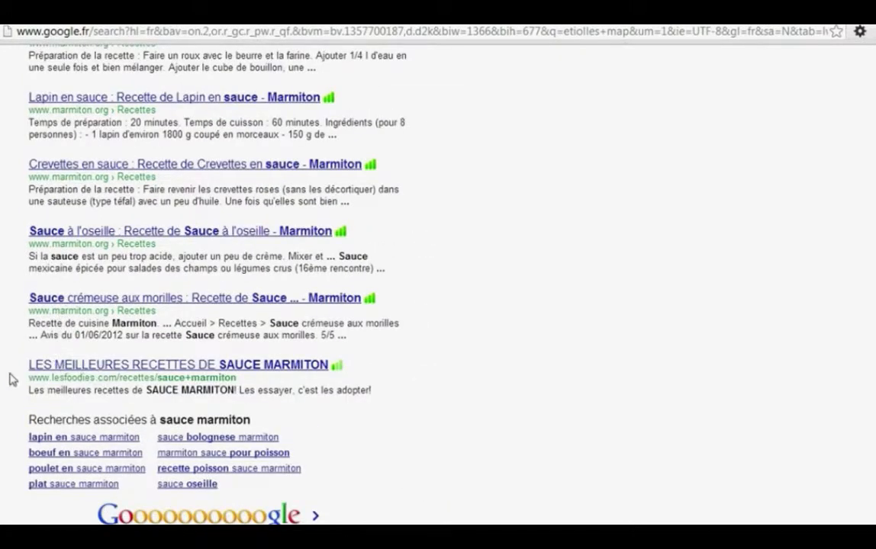
{"action": "left_click_drag", "start_coordinate": [66, 378], "coordinate": [242, 380]}
{"action": "left_click", "coordinate": [250, 382]}
{"action": "left_click", "coordinate": [151, 379]}
{"action": "left_click", "coordinate": [250, 384]}
{"action": "scroll", "coordinate": [5, 231], "scroll_direction": "up", "scroll_amount": 4}
{"action": "scroll", "coordinate": [5, 231], "scroll_direction": "up", "scroll_amount": 2}
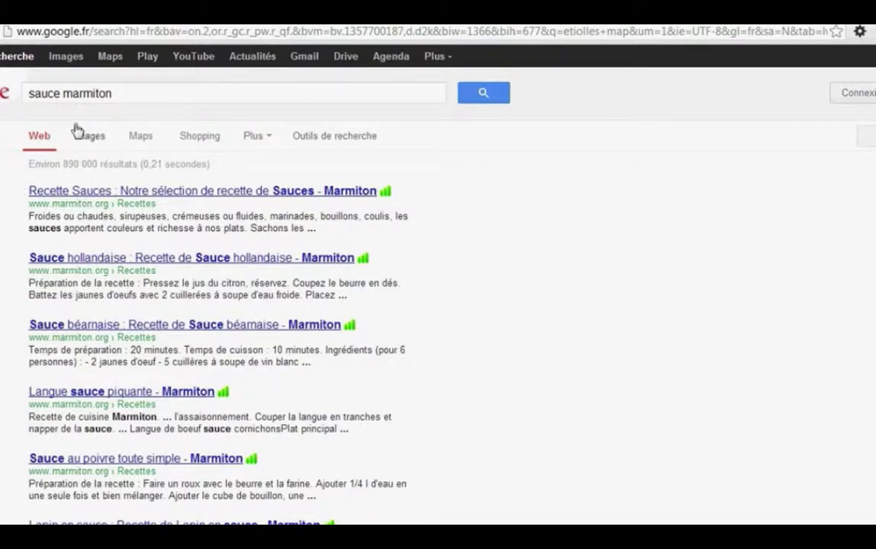
- Add the site operator so the query reads sauce site:marmiton.org and run the search
{"action": "left_click", "coordinate": [62, 95]}
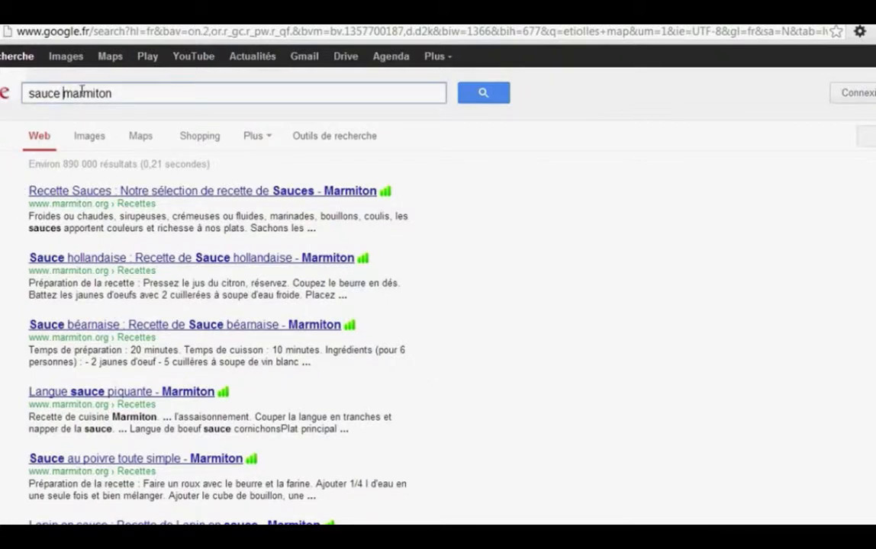
{"action": "type", "text": "site:"}
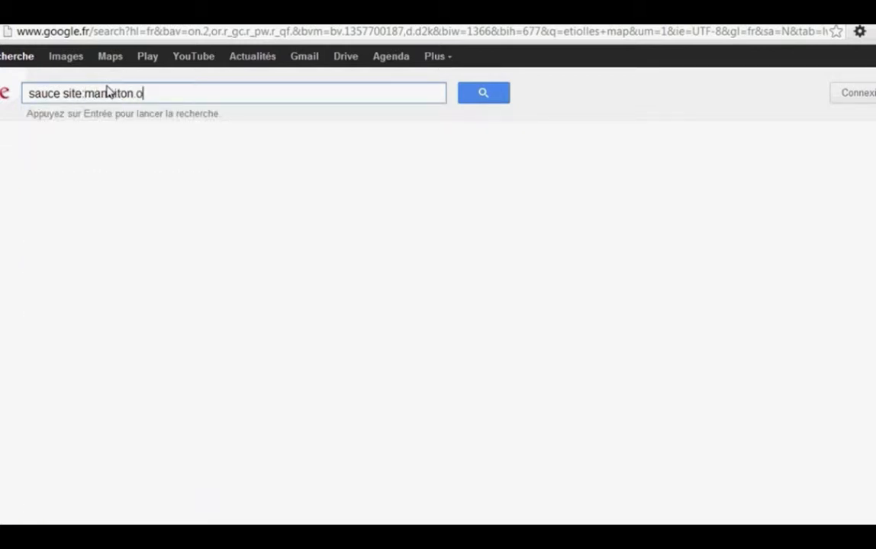
{"action": "key", "text": "Return"}
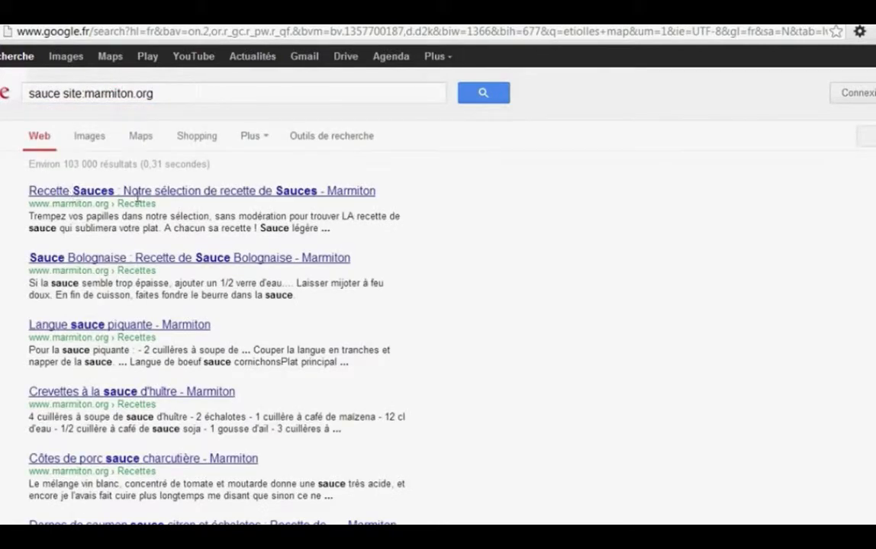
- Check the source sites of the first results page and highlight the site:marmiton.org part of the query
{"action": "scroll", "coordinate": [138, 201], "scroll_direction": "down", "scroll_amount": 2}
{"action": "scroll", "coordinate": [137, 201], "scroll_direction": "down", "scroll_amount": 3}
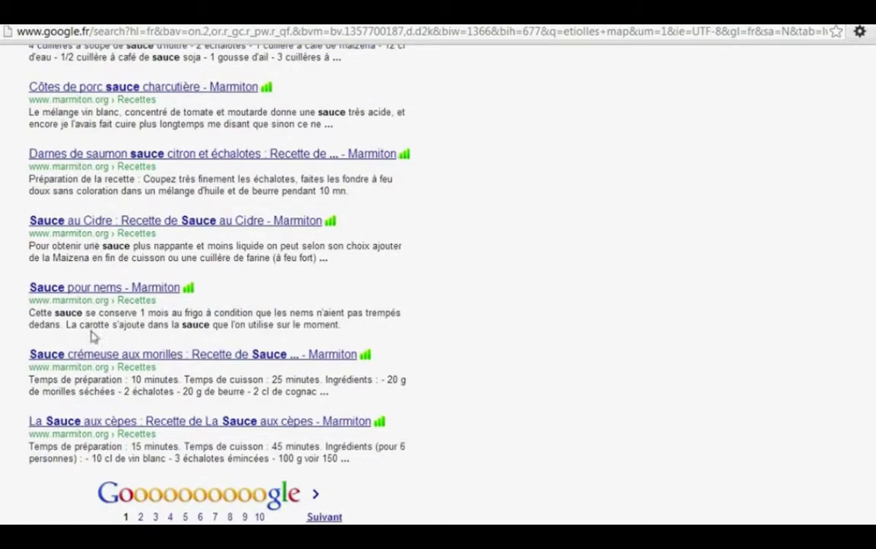
{"action": "scroll", "coordinate": [167, 380], "scroll_direction": "down", "scroll_amount": 1}
{"action": "scroll", "coordinate": [150, 342], "scroll_direction": "up", "scroll_amount": 6}
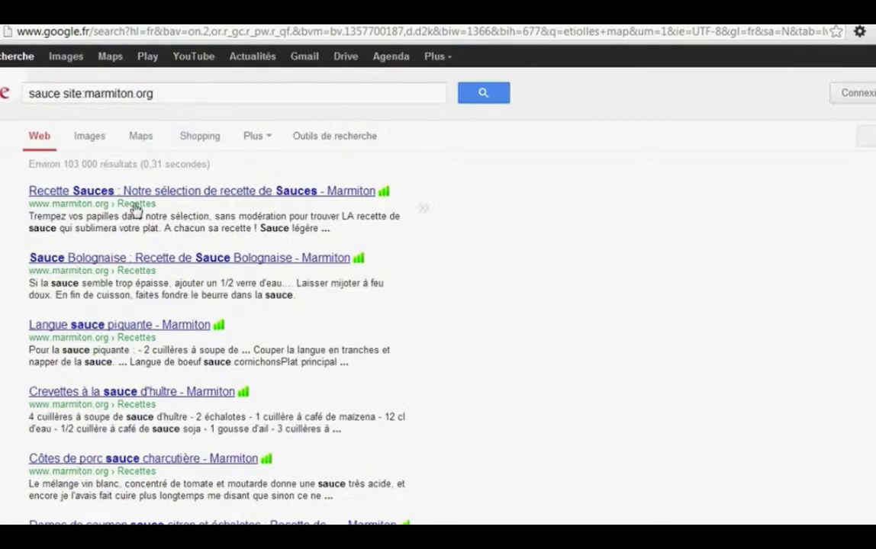
{"action": "left_click_drag", "start_coordinate": [66, 93], "coordinate": [147, 91]}
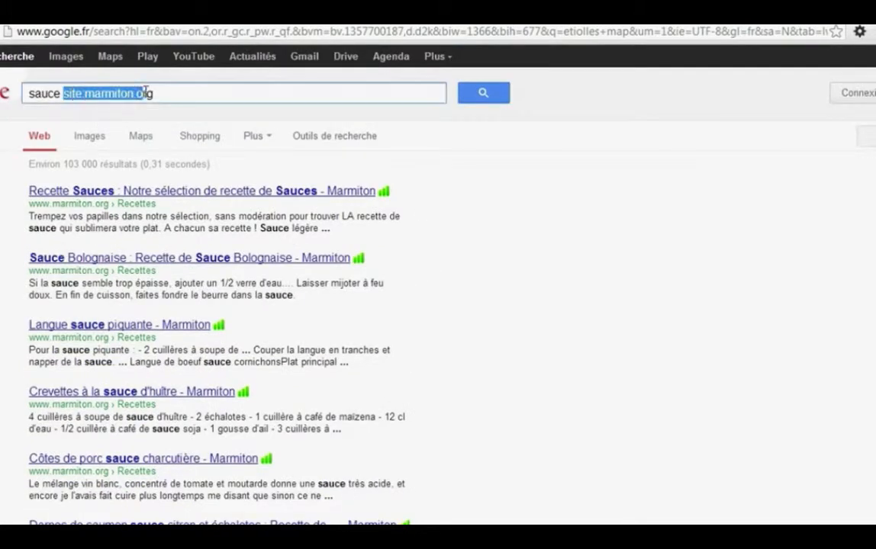
{"action": "left_click", "coordinate": [195, 88]}
- Go to results page 10 and on to page 14, checking which site the results come from
{"action": "scroll", "coordinate": [444, 294], "scroll_direction": "down", "scroll_amount": 5}
{"action": "scroll", "coordinate": [445, 293], "scroll_direction": "down", "scroll_amount": 1}
{"action": "left_click", "coordinate": [254, 462]}
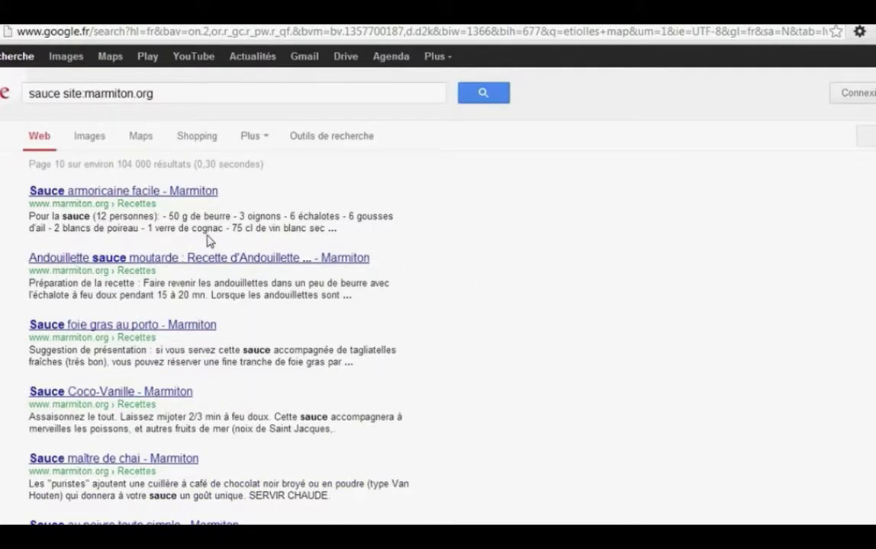
{"action": "scroll", "coordinate": [221, 238], "scroll_direction": "down", "scroll_amount": 6}
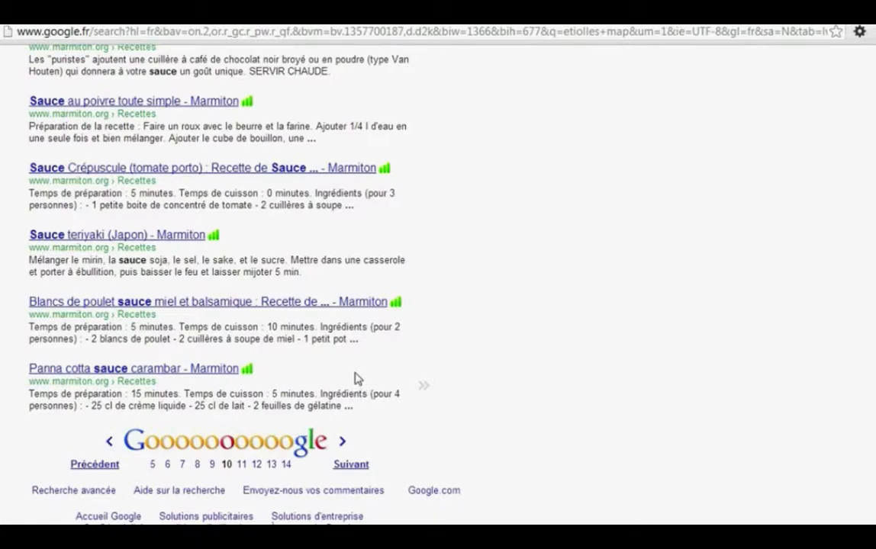
{"action": "left_click", "coordinate": [287, 467]}
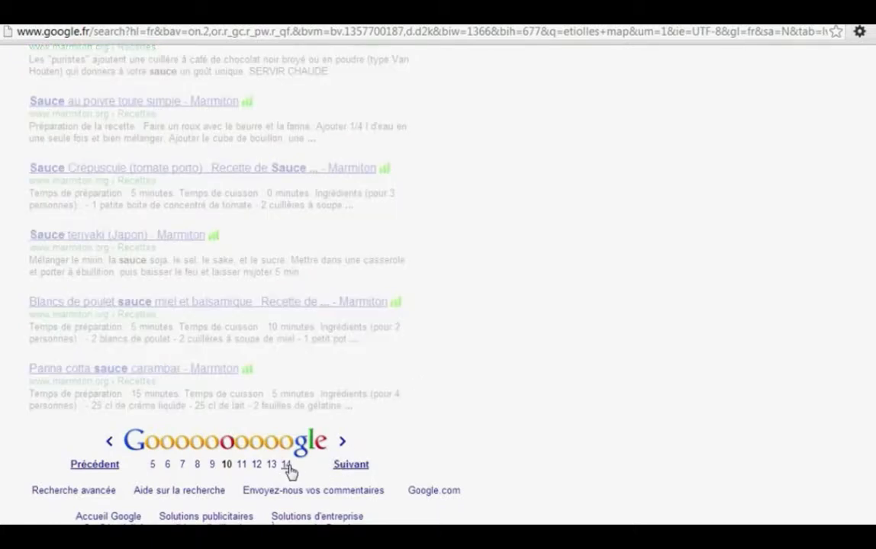
{"action": "scroll", "coordinate": [458, 293], "scroll_direction": "down", "scroll_amount": 5}
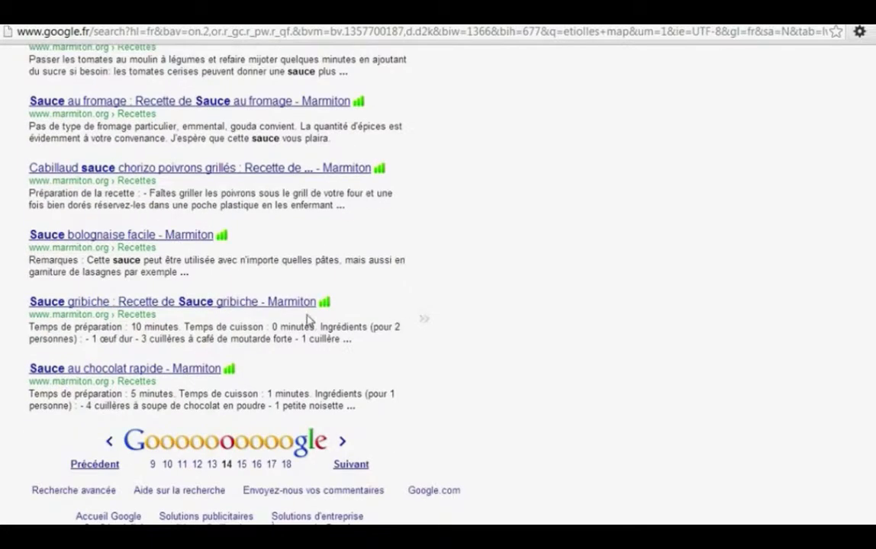
{"action": "scroll", "coordinate": [221, 236], "scroll_direction": "up", "scroll_amount": 5}
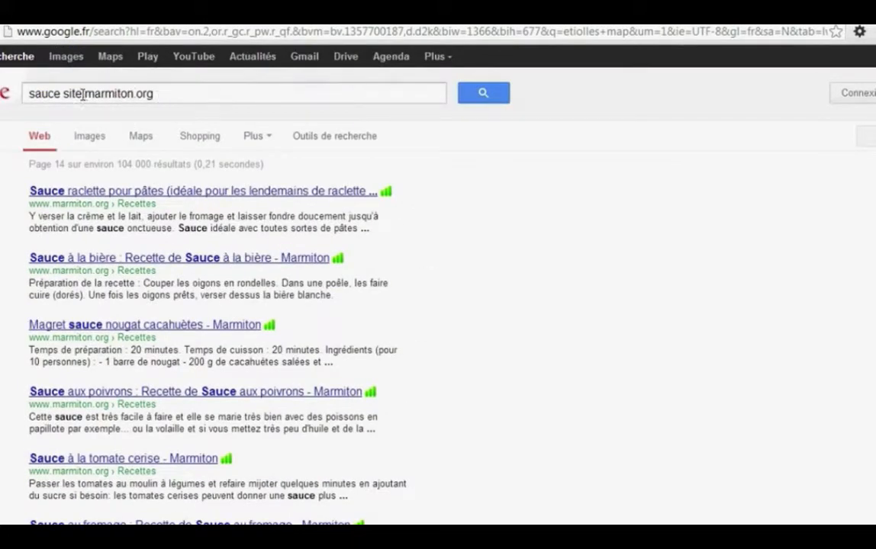
- Highlight the site operator, the whole query and the first result's description to compare them
{"action": "left_click_drag", "start_coordinate": [82, 93], "coordinate": [61, 91]}
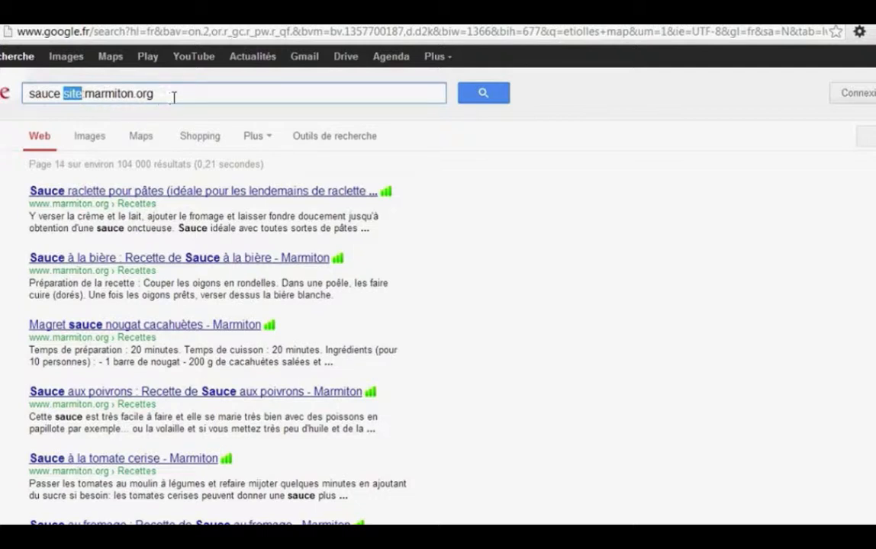
{"action": "left_click_drag", "start_coordinate": [167, 97], "coordinate": [26, 96]}
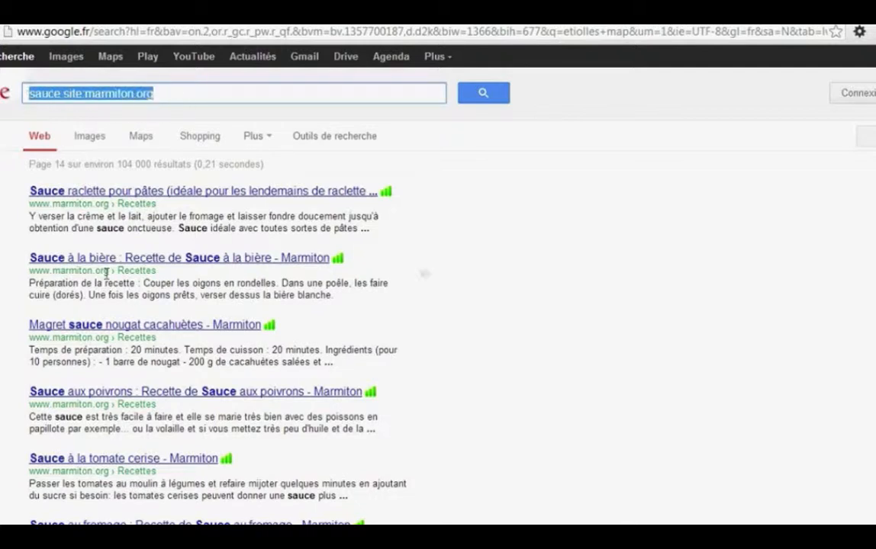
{"action": "left_click_drag", "start_coordinate": [28, 193], "coordinate": [143, 221]}
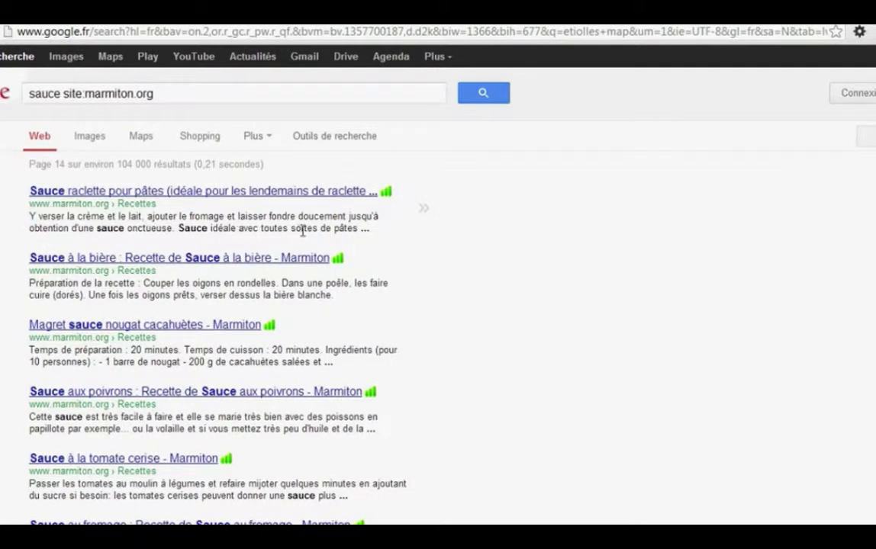
{"action": "left_click_drag", "start_coordinate": [303, 229], "coordinate": [37, 217]}
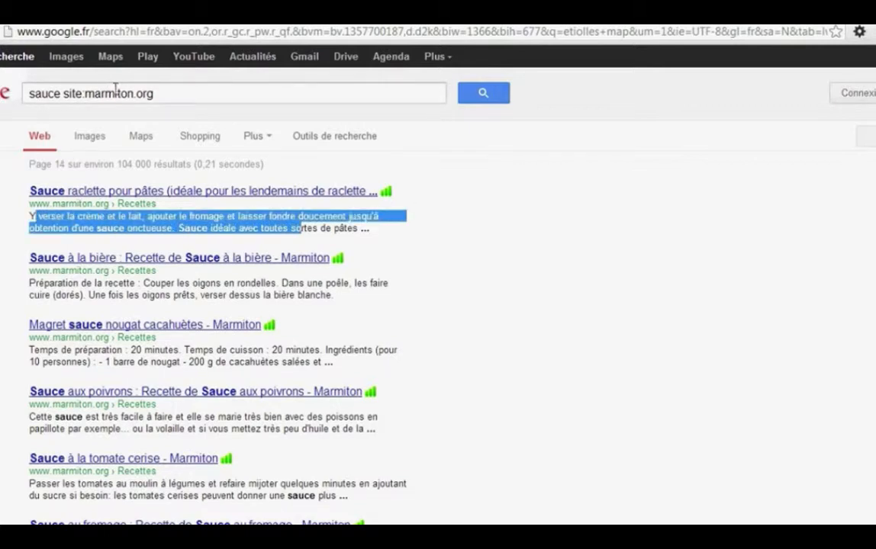
{"action": "left_click_drag", "start_coordinate": [182, 97], "coordinate": [32, 99]}
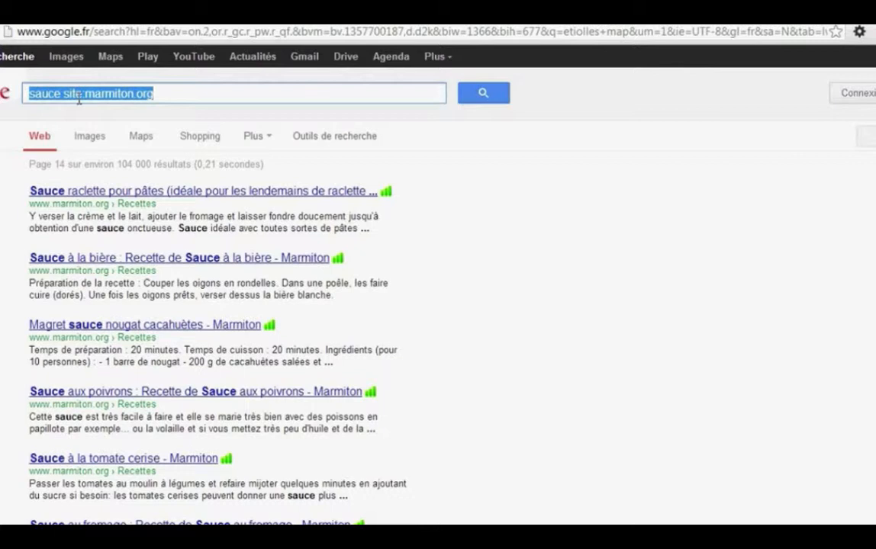
- Clear the query and search for "le site du zero"
{"action": "left_click", "coordinate": [165, 98]}
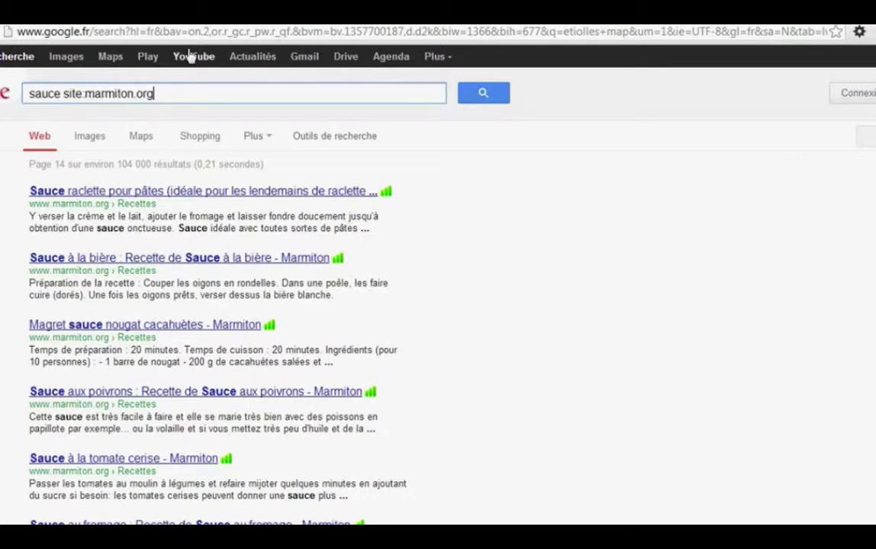
{"action": "key", "text": "BackSpace"}
{"action": "key", "text": "BackSpace"}
{"action": "key", "text": "BackSpace"}
{"action": "key", "text": "BackSpace"}
{"action": "key", "text": "BackSpace"}
{"action": "key", "text": "BackSpace"}
{"action": "key", "text": "BackSpace"}
{"action": "key", "text": "BackSpace"}
{"action": "key", "text": "BackSpace"}
{"action": "key", "text": "BackSpace"}
{"action": "key", "text": "BackSpace"}
{"action": "key", "text": "BackSpace"}
{"action": "key", "text": "BackSpace"}
{"action": "key", "text": "BackSpace"}
{"action": "key", "text": "BackSpace"}
{"action": "key", "text": "BackSpace"}
{"action": "key", "text": "BackSpace"}
{"action": "key", "text": "BackSpace"}
{"action": "key", "text": "BackSpace"}
{"action": "key", "text": "BackSpace"}
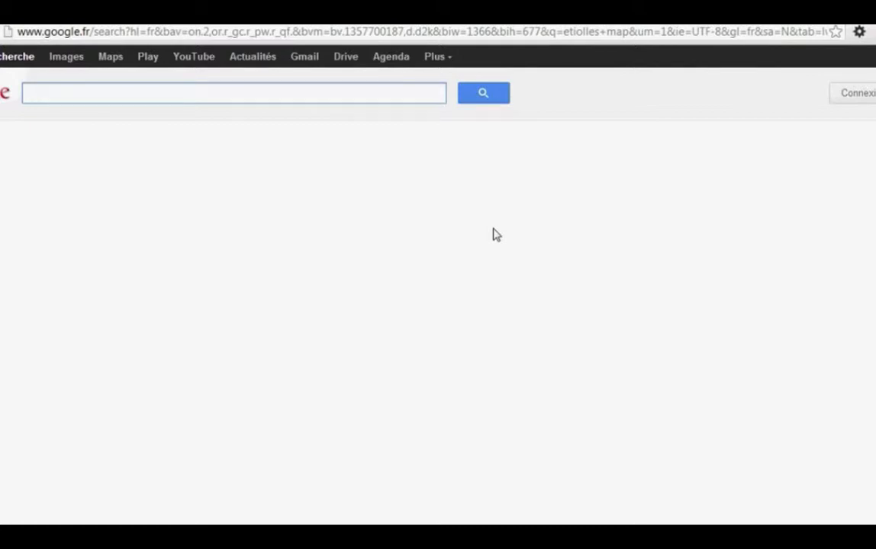
{"action": "type", "text": "l"}
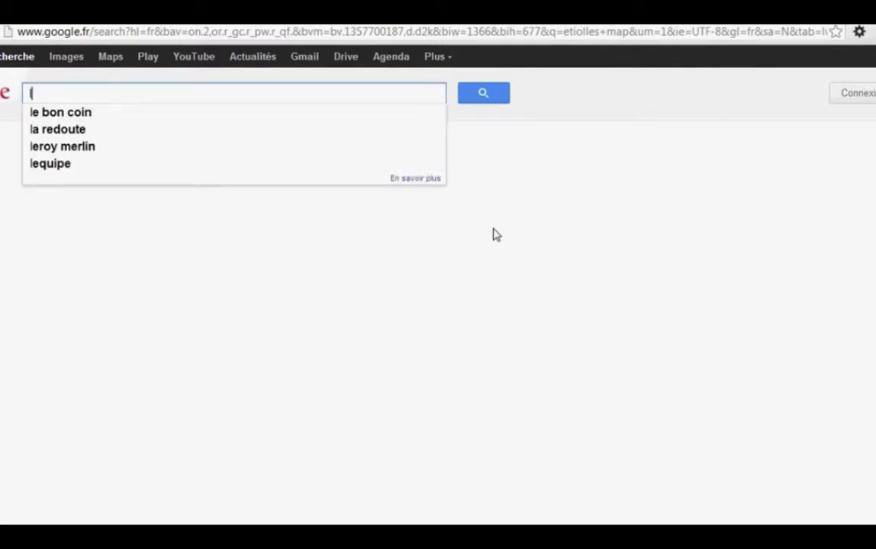
{"action": "type", "text": "e sit"}
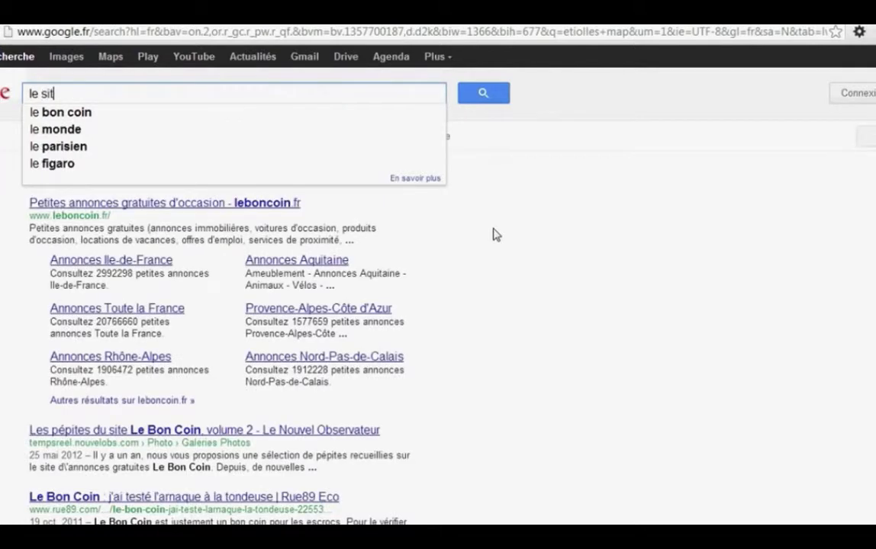
{"action": "type", "text": "e du zero"}
{"action": "key", "text": "Return"}
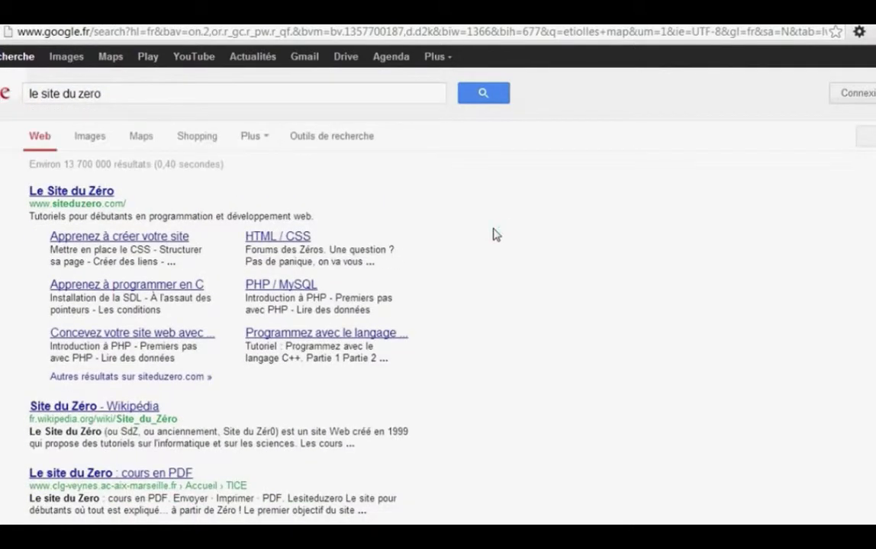
- Open the Le Site du Zéro result and go to its tutorial "Apprenez à créer votre site web avec HTML5 et CSS3"
{"action": "left_click", "coordinate": [67, 192]}
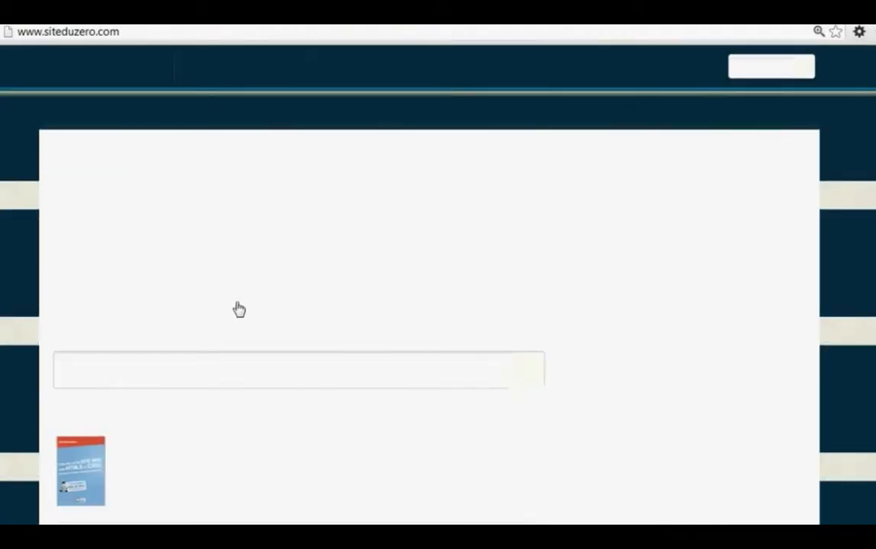
{"action": "scroll", "coordinate": [198, 251], "scroll_direction": "down", "scroll_amount": 2}
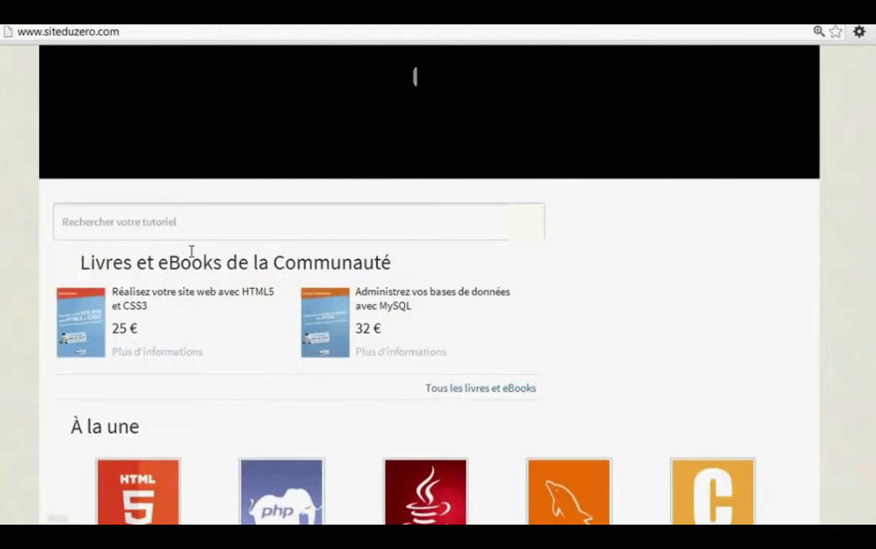
{"action": "scroll", "coordinate": [234, 303], "scroll_direction": "down", "scroll_amount": 2}
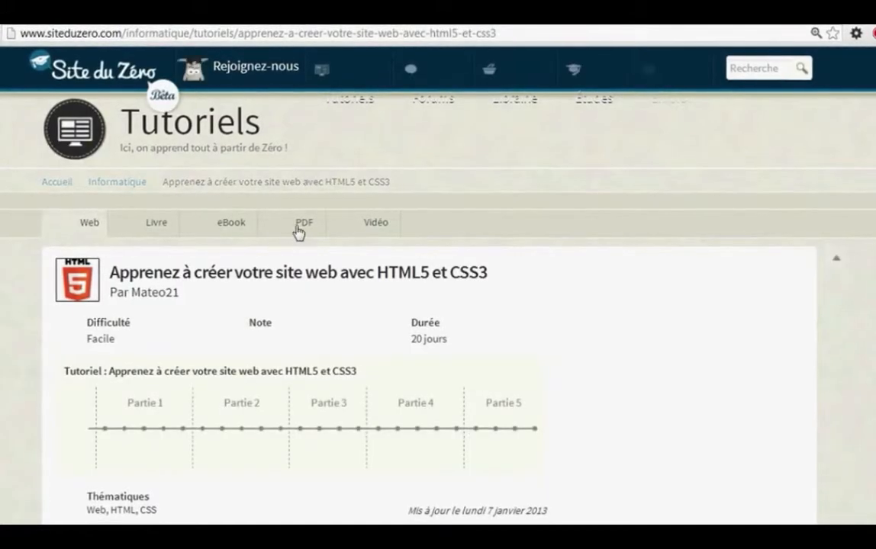
- Examine the PDF version of the HTML5 and CSS3 tutorial and return to the Google results
{"action": "left_click", "coordinate": [304, 227]}
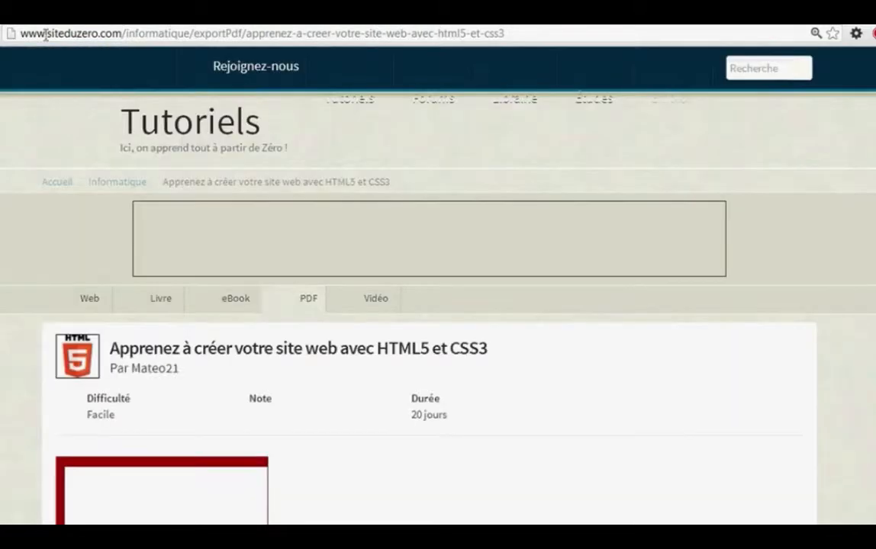
{"action": "scroll", "coordinate": [155, 274], "scroll_direction": "down", "scroll_amount": 4}
{"action": "scroll", "coordinate": [164, 281], "scroll_direction": "up", "scroll_amount": 3}
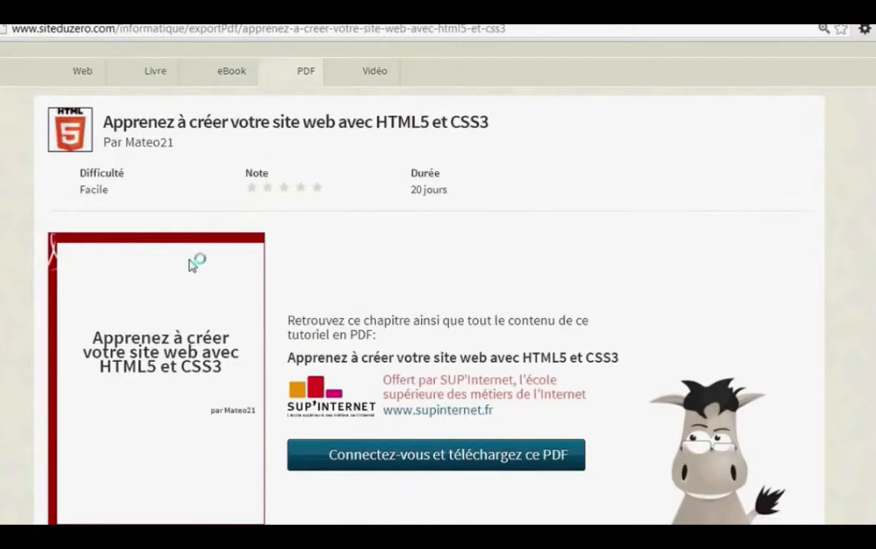
{"action": "scroll", "coordinate": [192, 261], "scroll_direction": "down", "scroll_amount": 2}
{"action": "scroll", "coordinate": [138, 187], "scroll_direction": "up", "scroll_amount": 1}
{"action": "scroll", "coordinate": [138, 186], "scroll_direction": "up", "scroll_amount": 2}
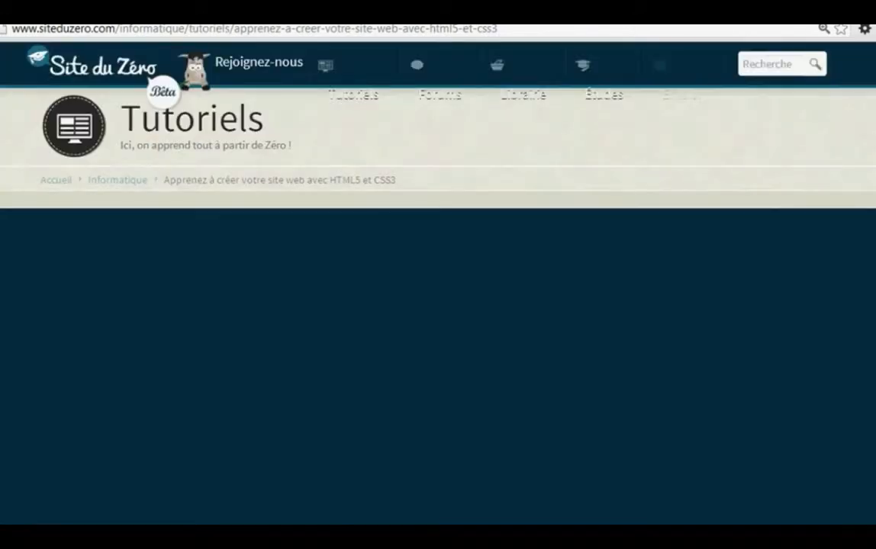
{"action": "key", "text": "ctrl+Tab"}
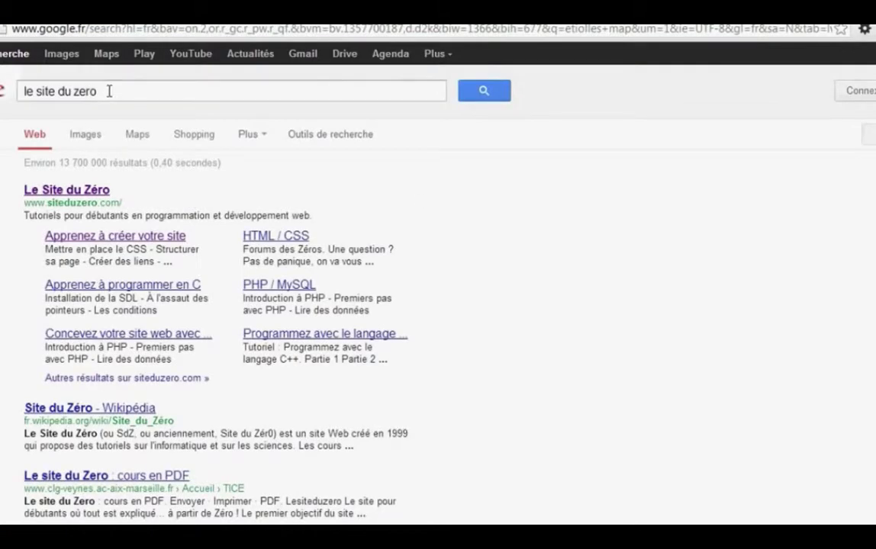
- Replace the query with "site:siteduzero.com filetype:pdf", run the search and look through the first results page
{"action": "triple_click", "coordinate": [109, 91]}
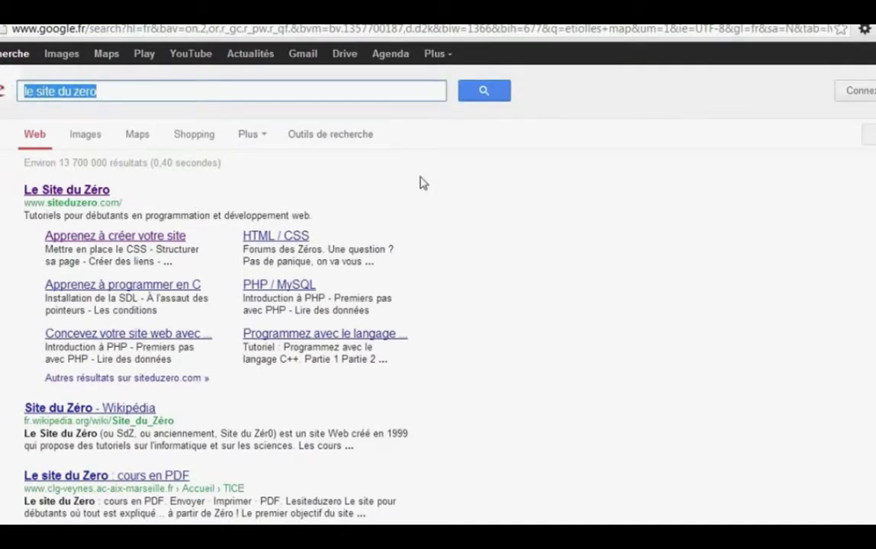
{"action": "type", "text": "site"}
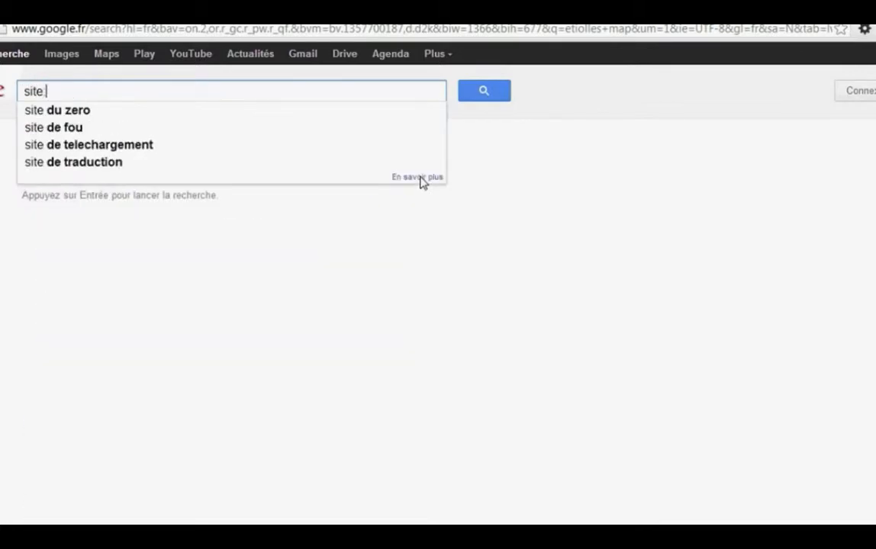
{"action": "type", "text": ":sit"}
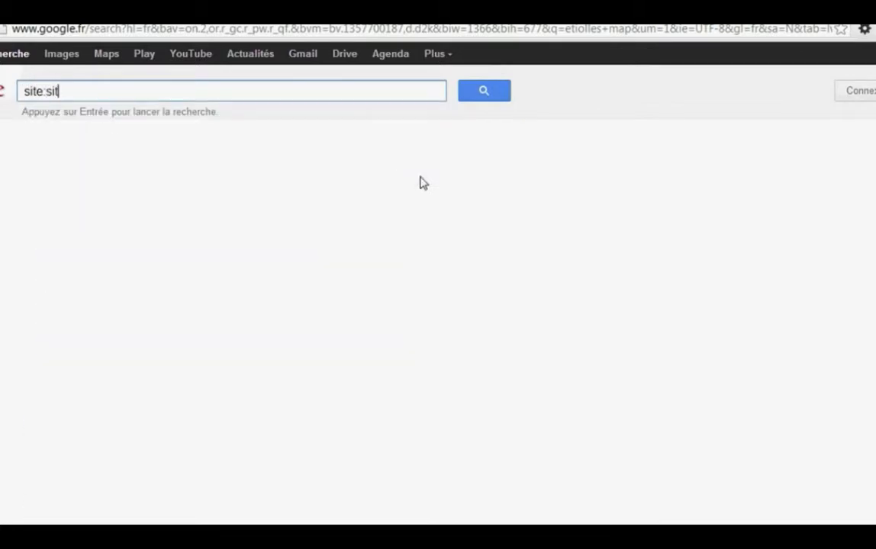
{"action": "type", "text": "du"}
{"action": "key", "text": "BackSpace"}
{"action": "type", "text": "eduzero.com"}
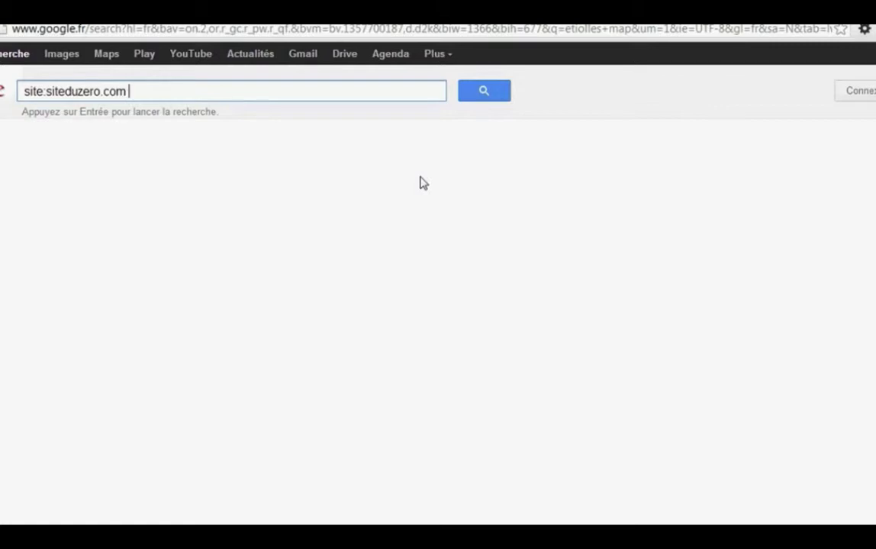
{"action": "type", "text": " filetype:pdf"}
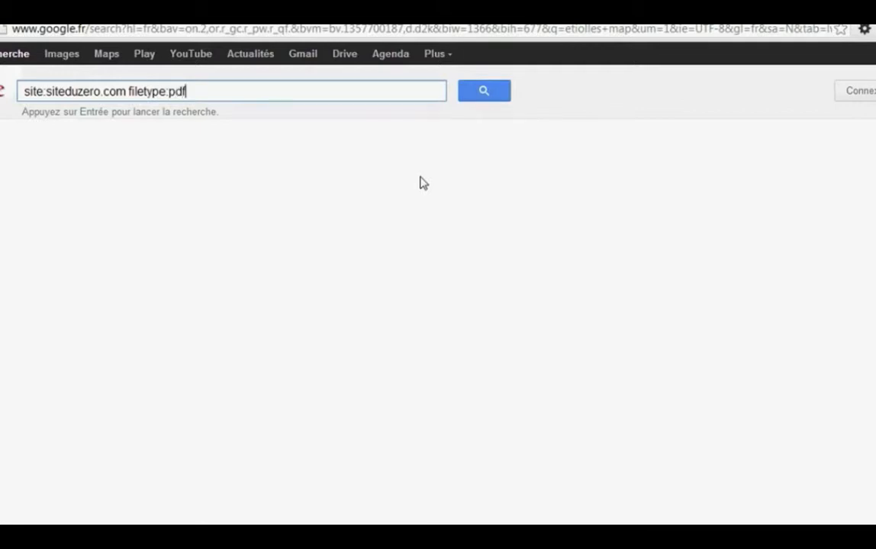
{"action": "key", "text": "Return"}
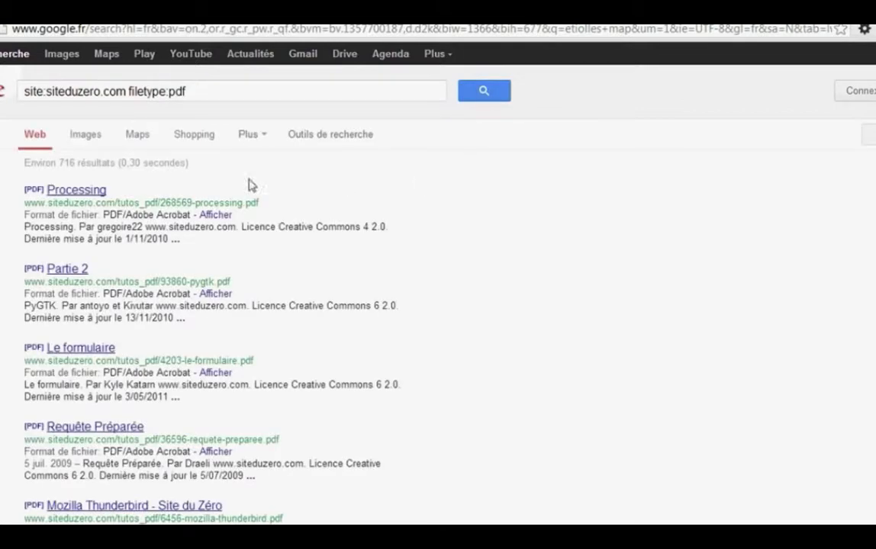
{"action": "scroll", "coordinate": [64, 182], "scroll_direction": "down", "scroll_amount": 8}
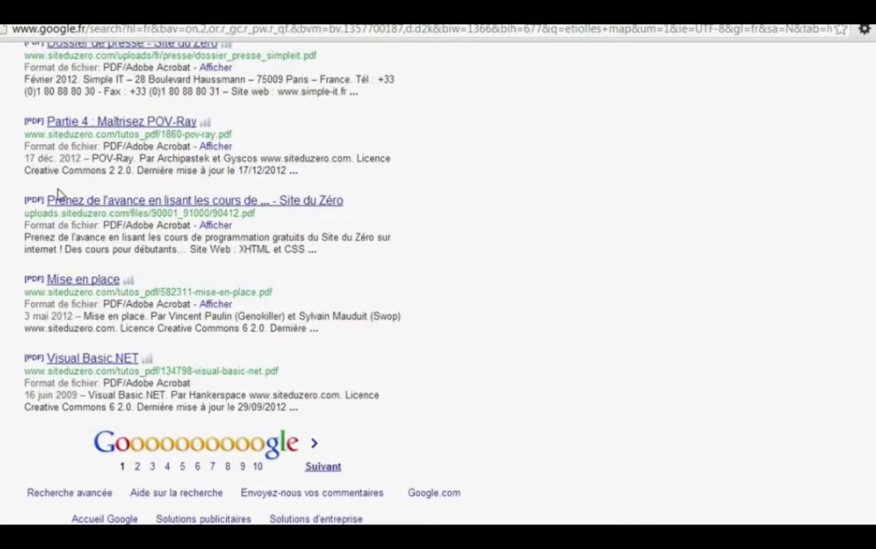
{"action": "scroll", "coordinate": [61, 191], "scroll_direction": "up", "scroll_amount": 8}
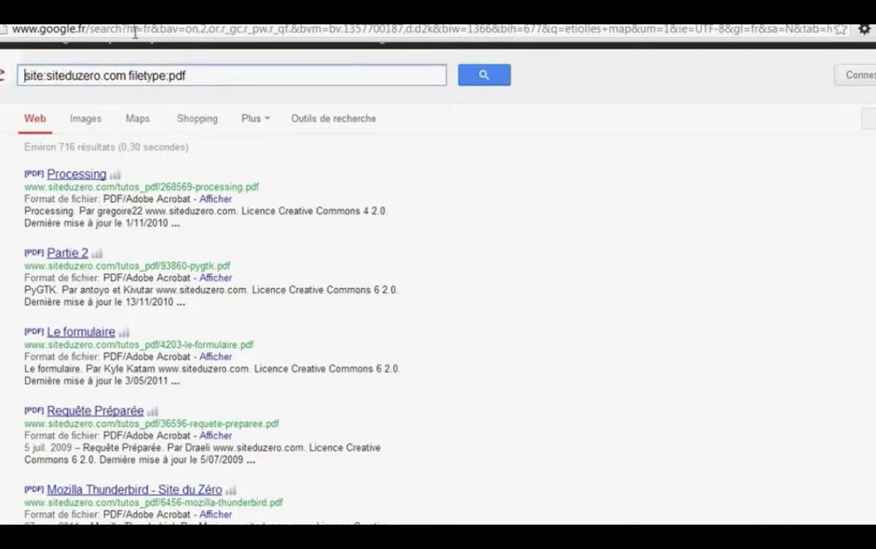
- Add the keyword php in front of the query and search for "php site:siteduzero.com filetype:pdf"
{"action": "type", "text": "^h^"}
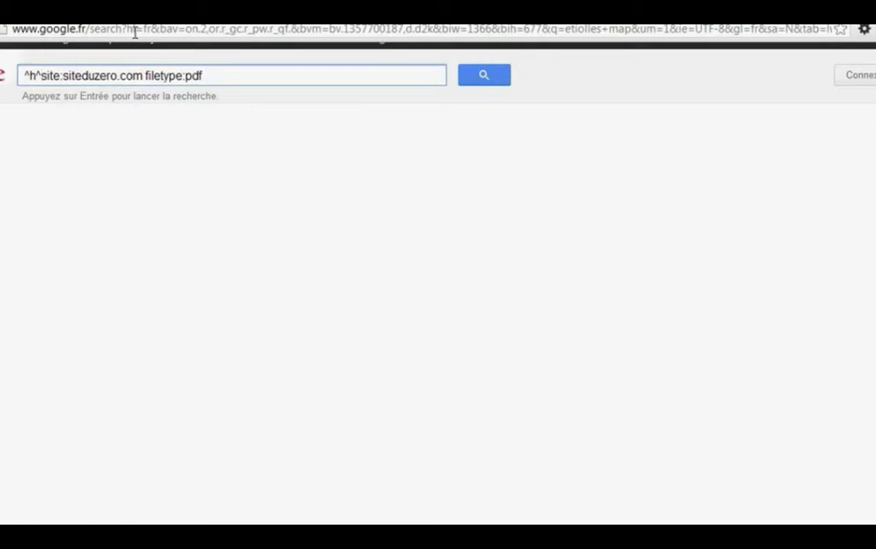
{"action": "key", "text": "BackSpace"}
{"action": "key", "text": "BackSpace"}
{"action": "key", "text": "BackSpace"}
{"action": "type", "text": "php"}
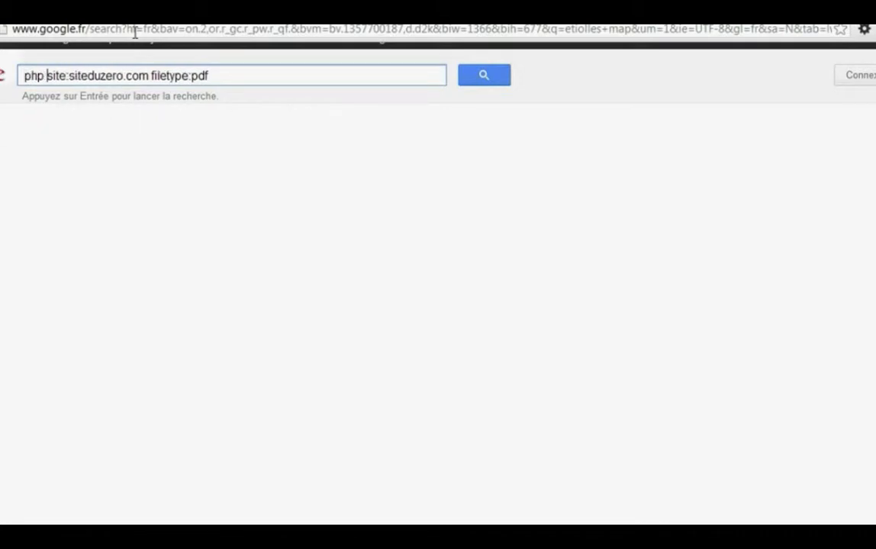
{"action": "key", "text": "Return"}
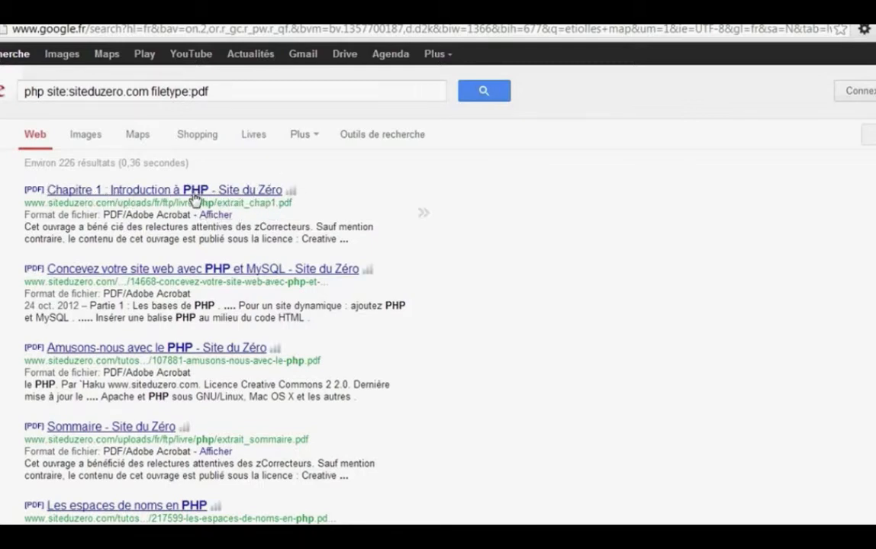
- Open the PDF result "Chapitre 1 : Introduction à PHP", return to the results list and look through it
{"action": "left_click", "coordinate": [195, 197]}
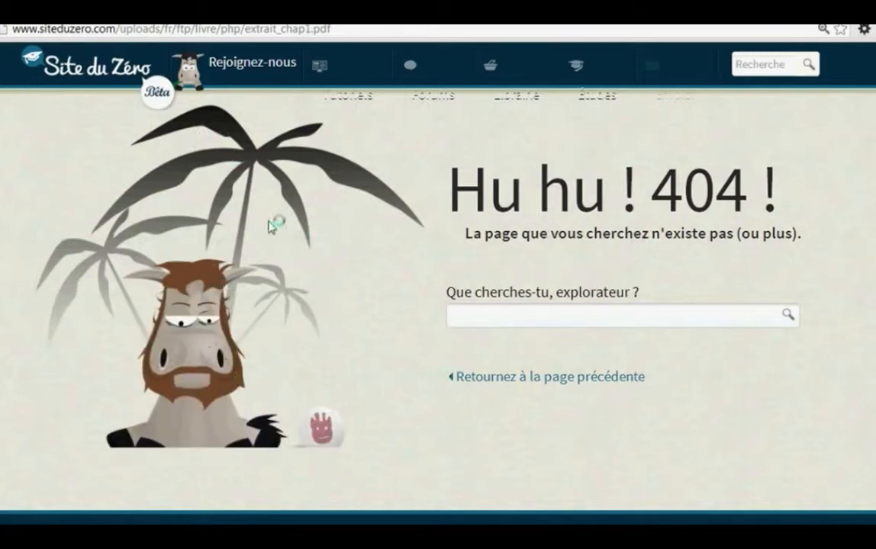
{"action": "key", "text": "alt+Left"}
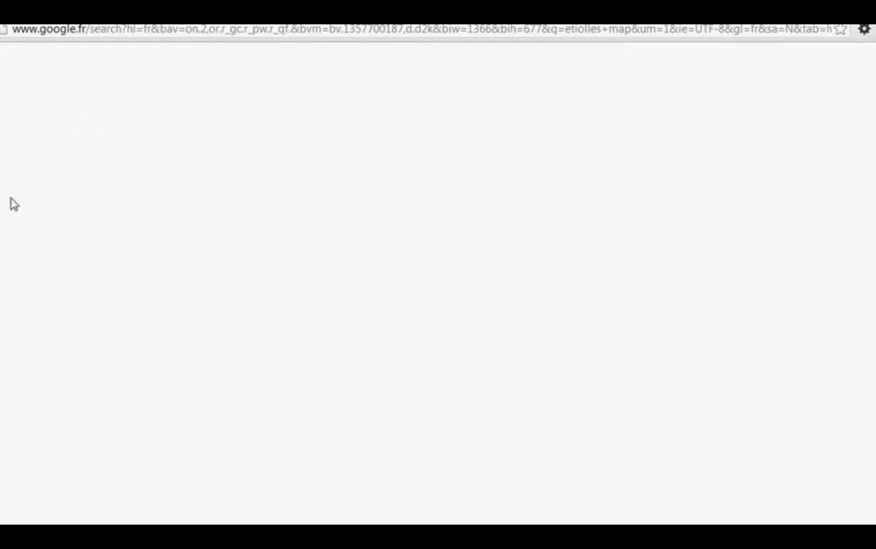
{"action": "scroll", "coordinate": [107, 263], "scroll_direction": "down", "scroll_amount": 3}
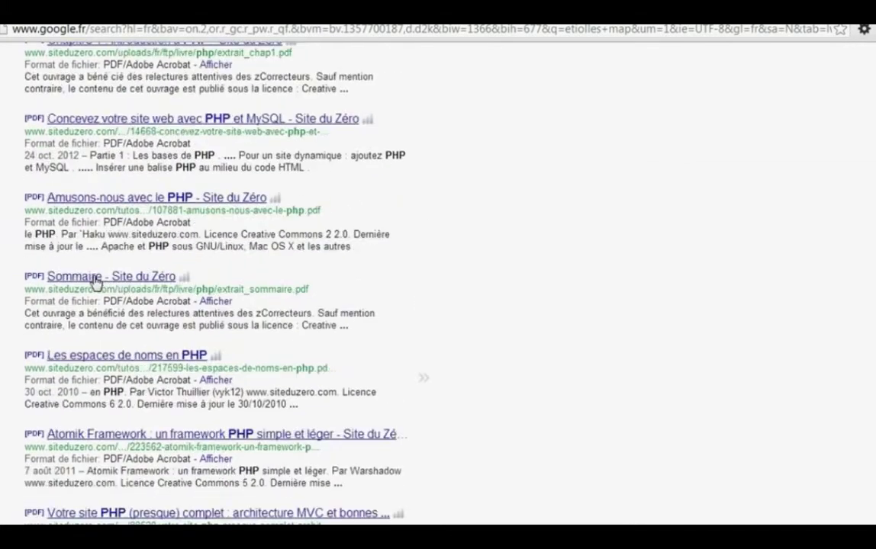
{"action": "scroll", "coordinate": [122, 282], "scroll_direction": "up", "scroll_amount": 3}
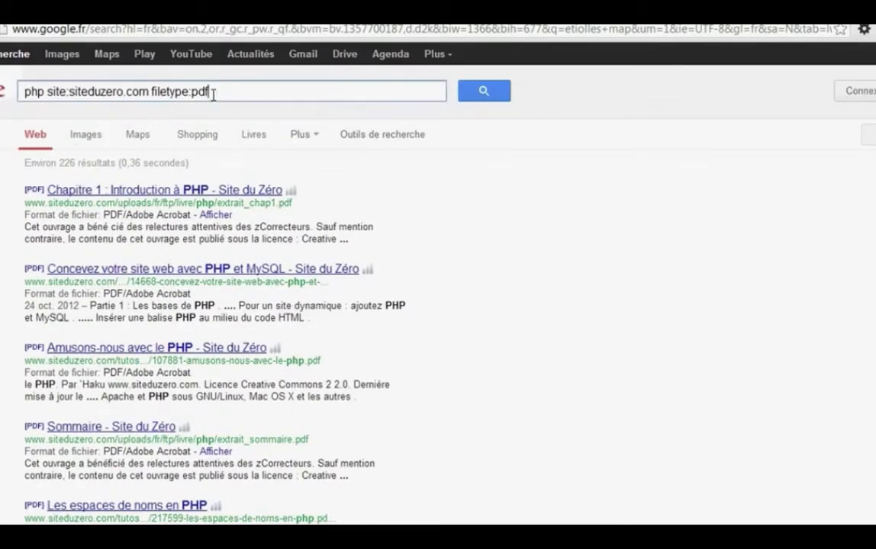
- Highlight the site and filetype operators in the query and clear the whole query
{"action": "left_click_drag", "start_coordinate": [208, 91], "coordinate": [56, 91]}
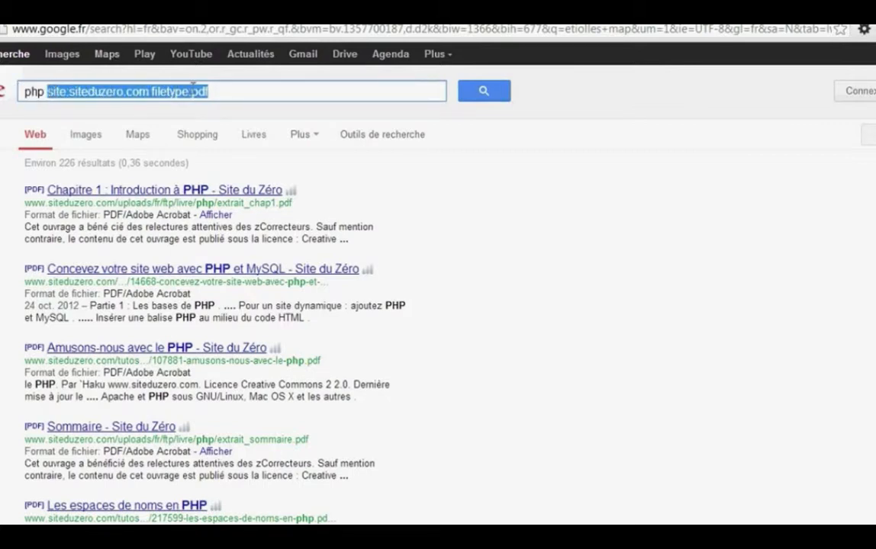
{"action": "left_click_drag", "start_coordinate": [229, 92], "coordinate": [99, 89]}
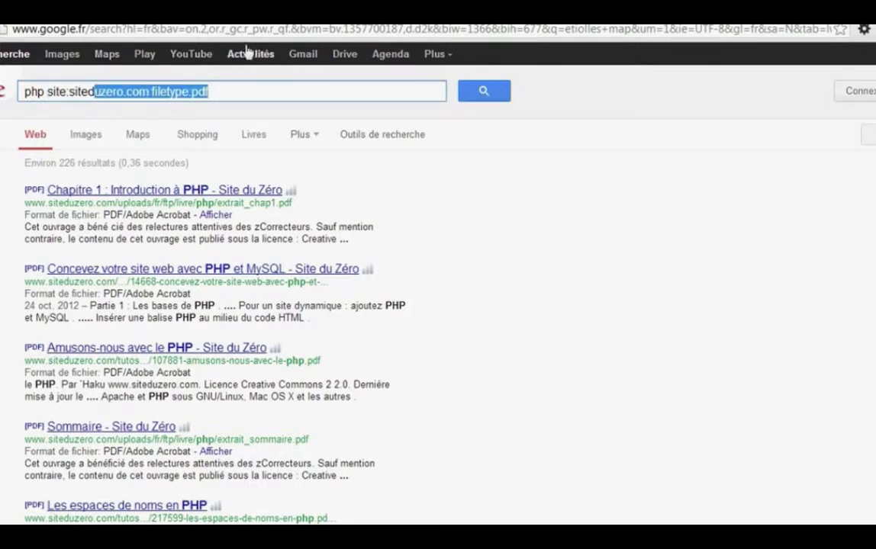
{"action": "left_click_drag", "start_coordinate": [229, 88], "coordinate": [21, 86]}
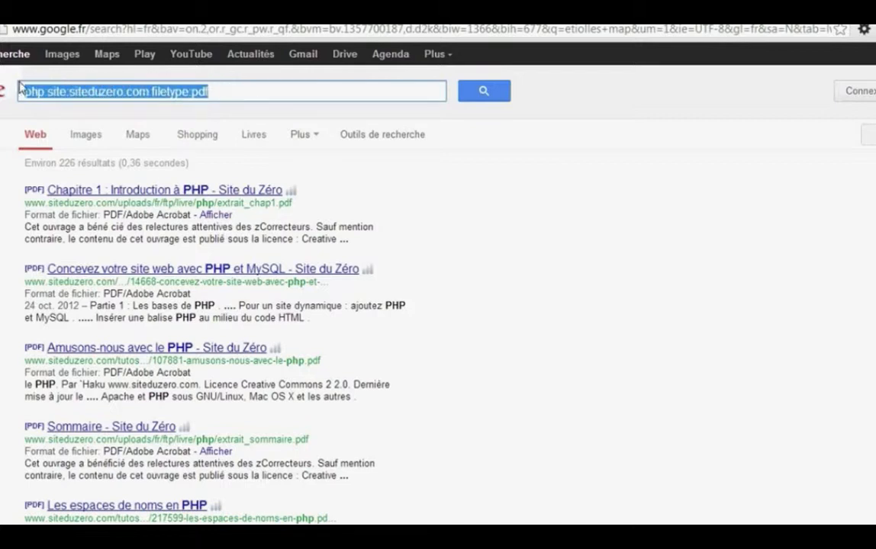
{"action": "key", "text": "BackSpace"}
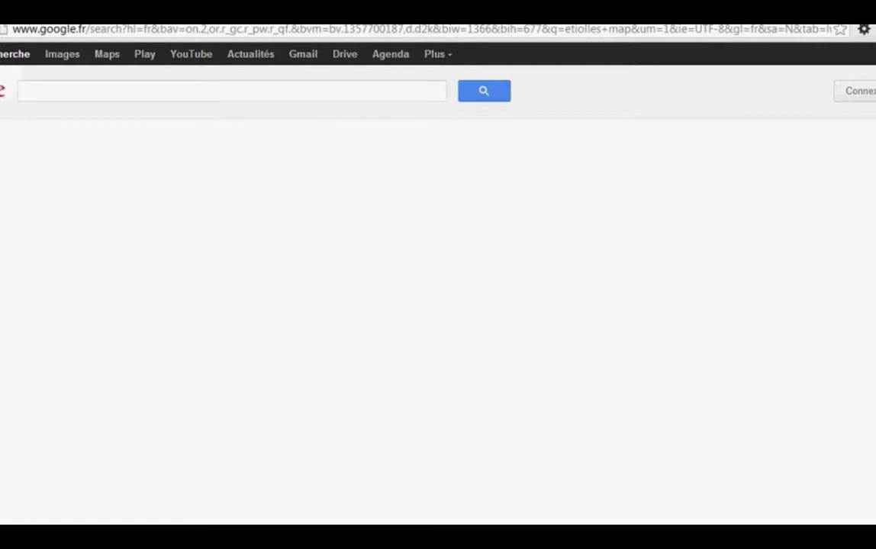
- Search for "oppa * style", using the asterisk as a wildcard for the missing word
{"action": "left_click", "coordinate": [109, 90]}
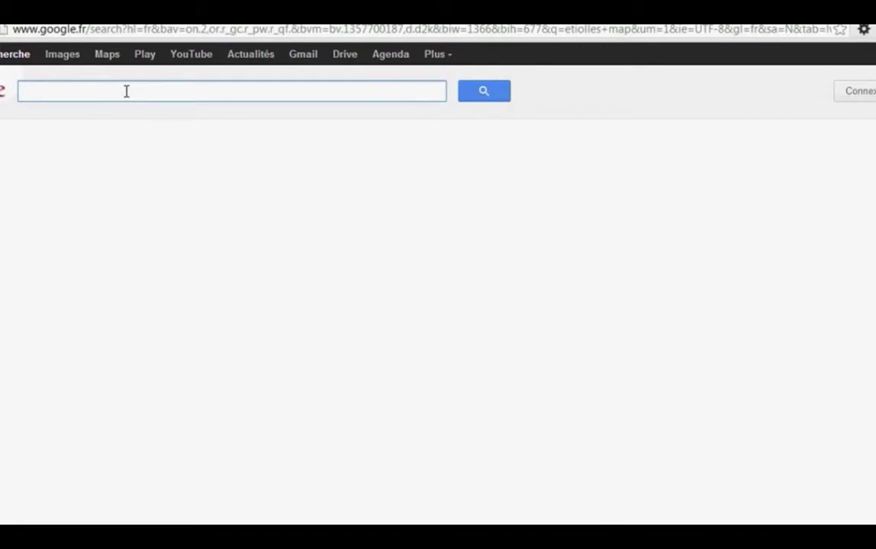
{"action": "type", "text": "opp"}
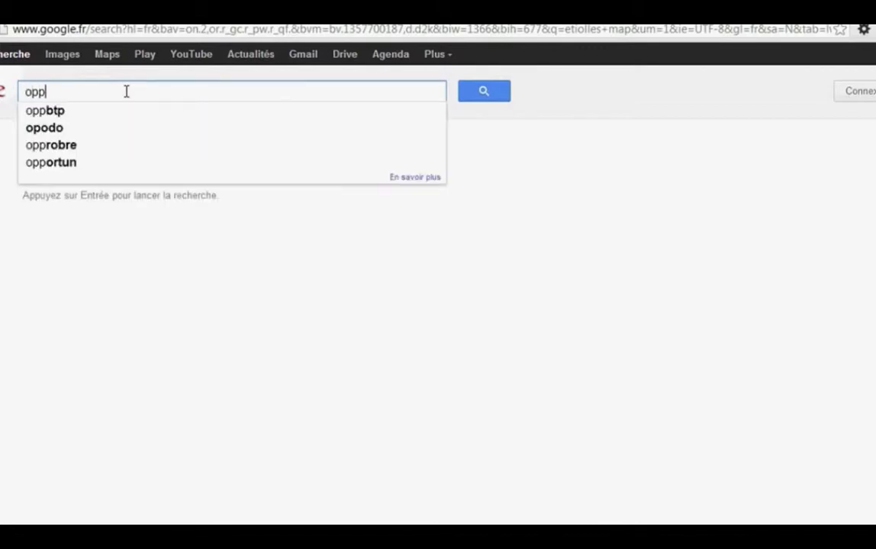
{"action": "type", "text": "a"}
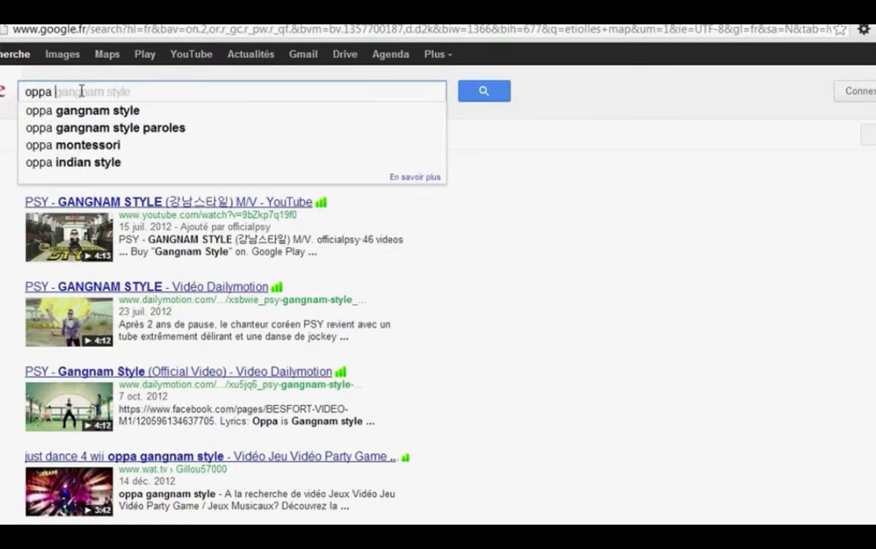
{"action": "type", "text": "\""}
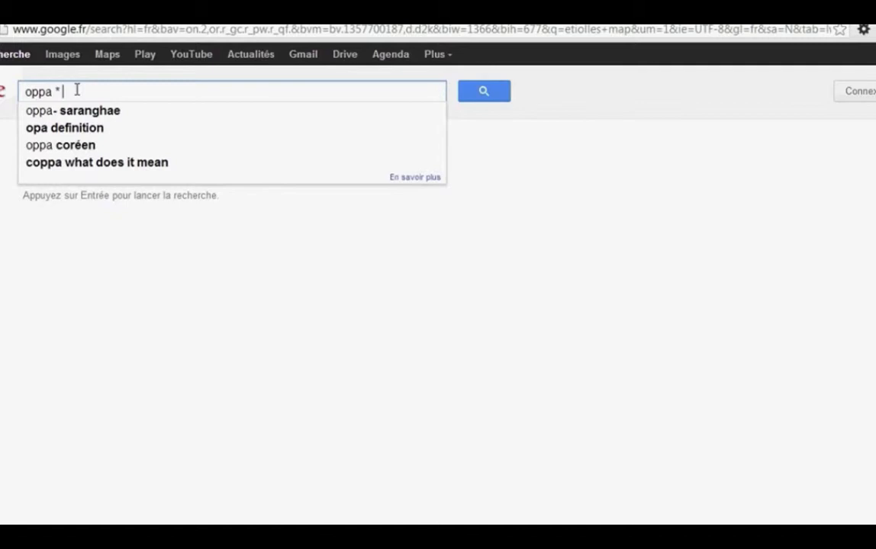
{"action": "type", "text": "style"}
{"action": "key", "text": "Return"}
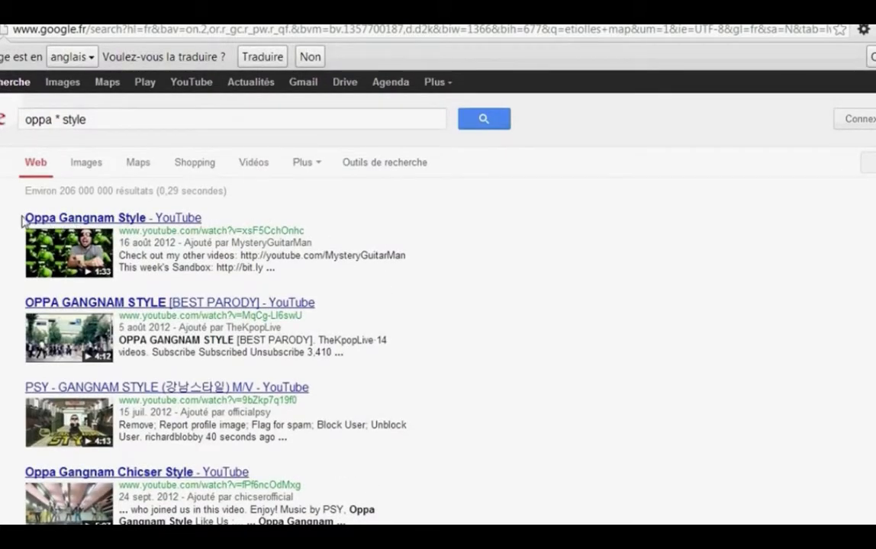
- Highlight the asterisk, compare it with the result titles, and remove it from the query to search for "oppa style"
{"action": "double_click", "coordinate": [56, 120]}
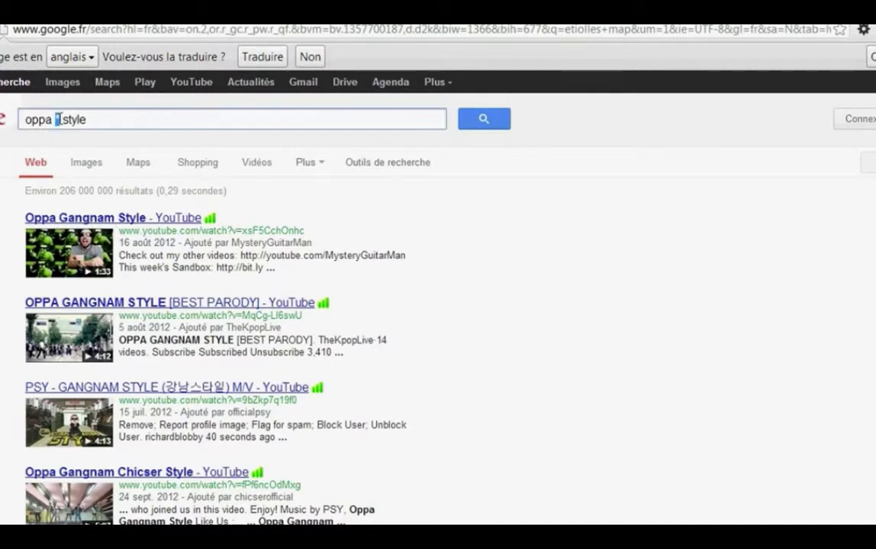
{"action": "left_click_drag", "start_coordinate": [56, 119], "coordinate": [64, 118]}
{"action": "scroll", "coordinate": [6, 183], "scroll_direction": "down", "scroll_amount": 1}
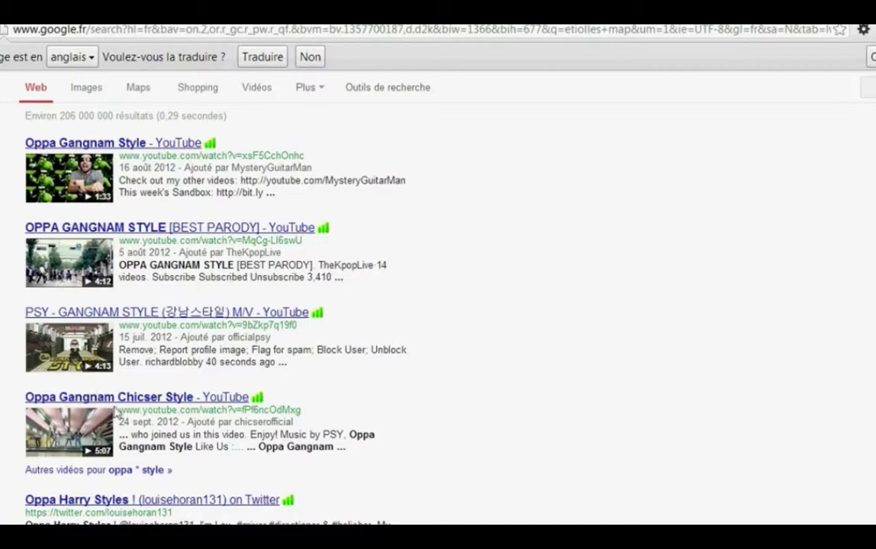
{"action": "scroll", "coordinate": [114, 276], "scroll_direction": "up", "scroll_amount": 1}
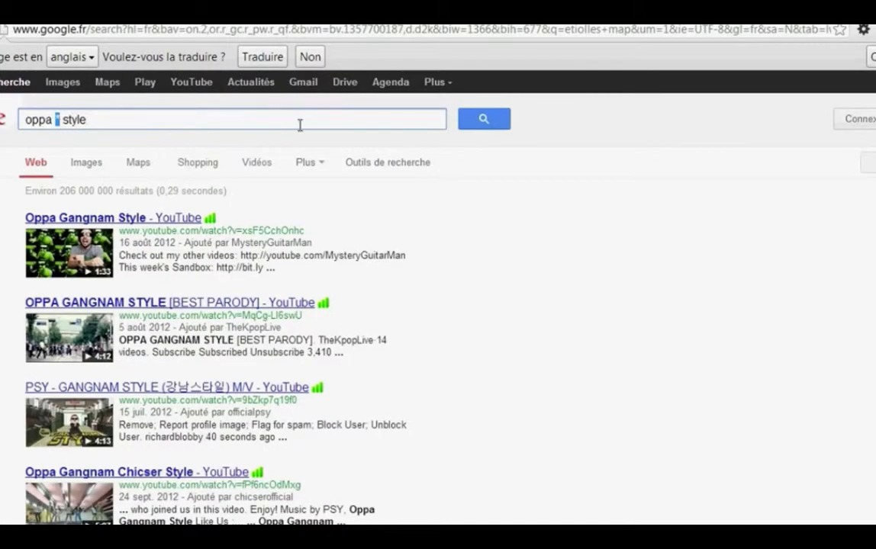
{"action": "key", "text": "BackSpace"}
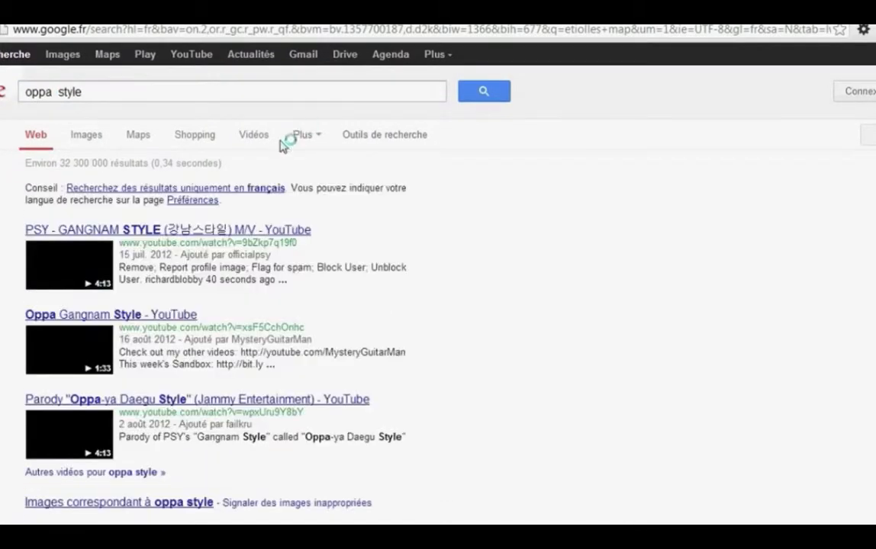
- Put the asterisk back between the two words to search for "oppa * style"
{"action": "scroll", "coordinate": [34, 314], "scroll_direction": "down", "scroll_amount": 1}
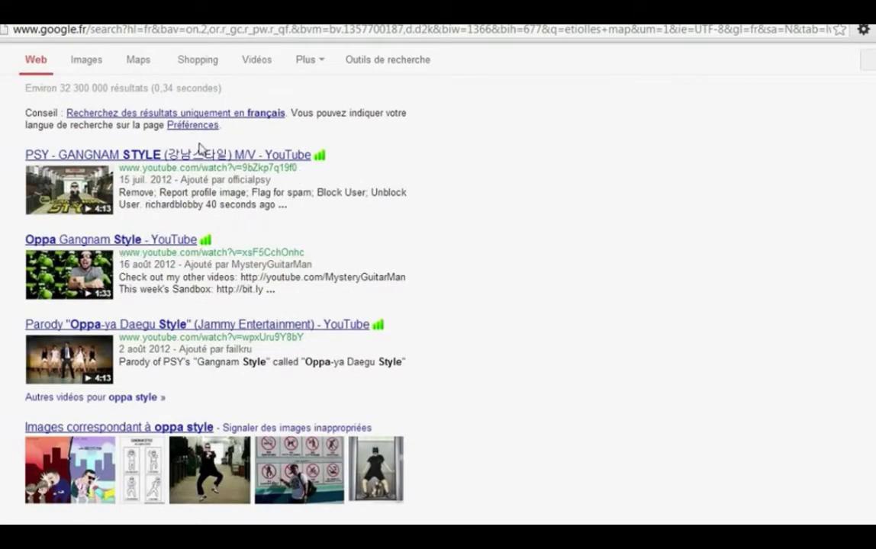
{"action": "scroll", "coordinate": [179, 164], "scroll_direction": "up", "scroll_amount": 1}
{"action": "left_click", "coordinate": [57, 91]}
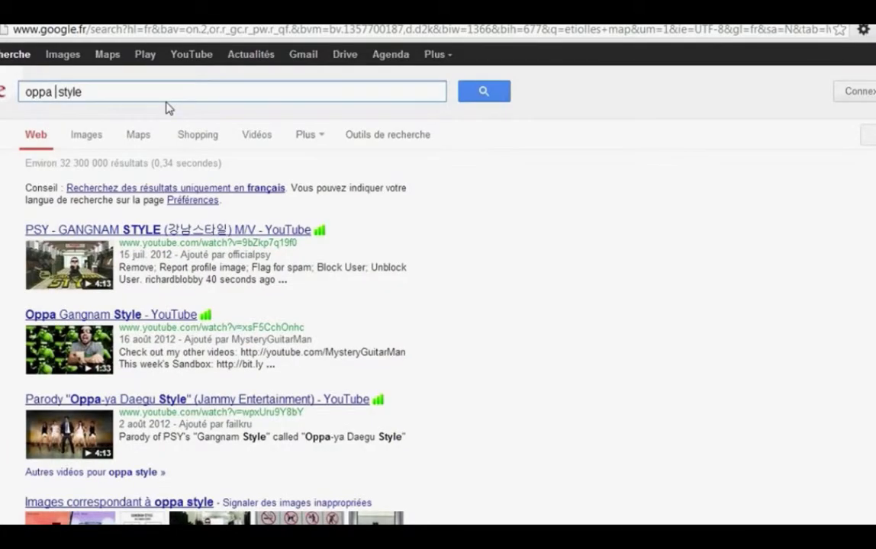
{"action": "type", "text": "\""}
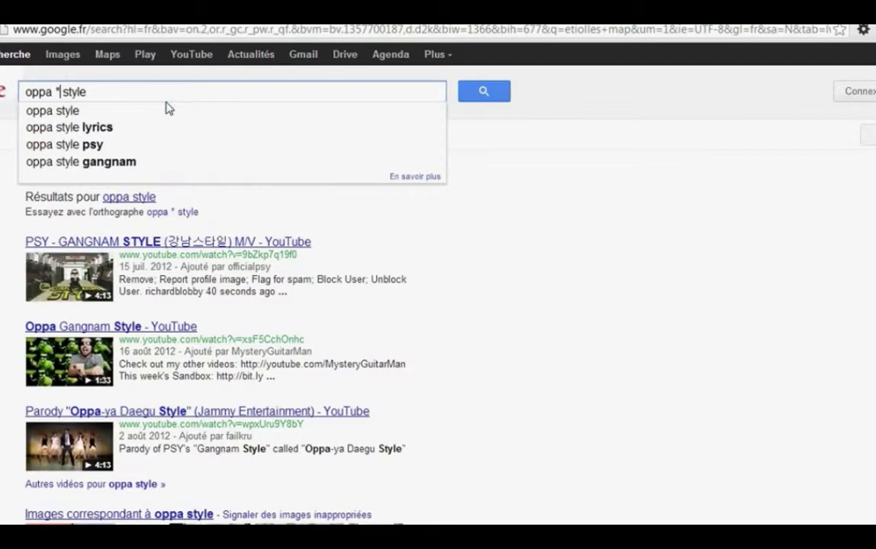
{"action": "key", "text": "Return"}
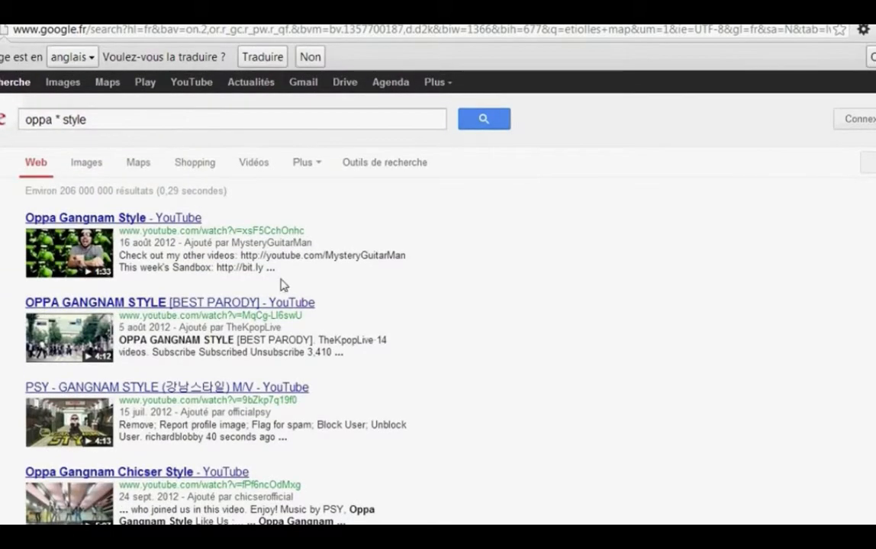
- Look through the wildcard results for titles with different words between "Oppa" and "Style"
{"action": "scroll", "coordinate": [195, 398], "scroll_direction": "down", "scroll_amount": 3}
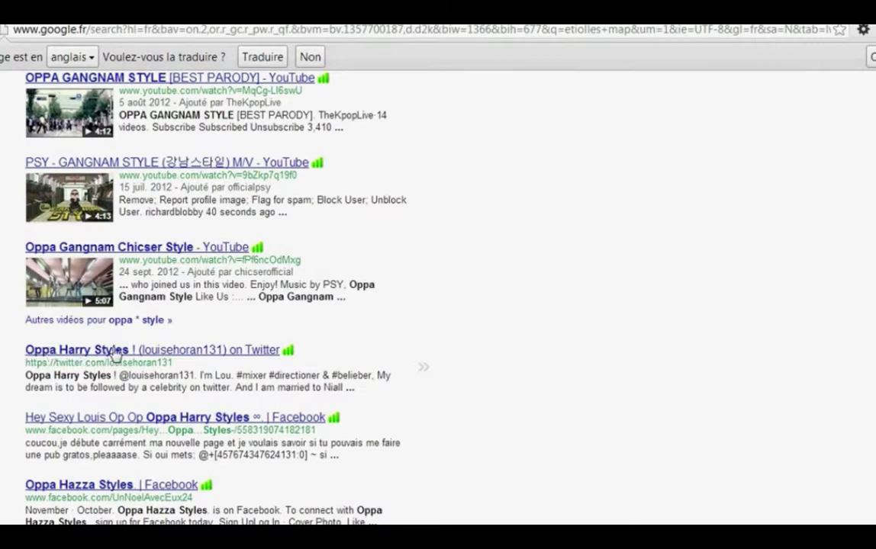
{"action": "scroll", "coordinate": [131, 351], "scroll_direction": "down", "scroll_amount": 4}
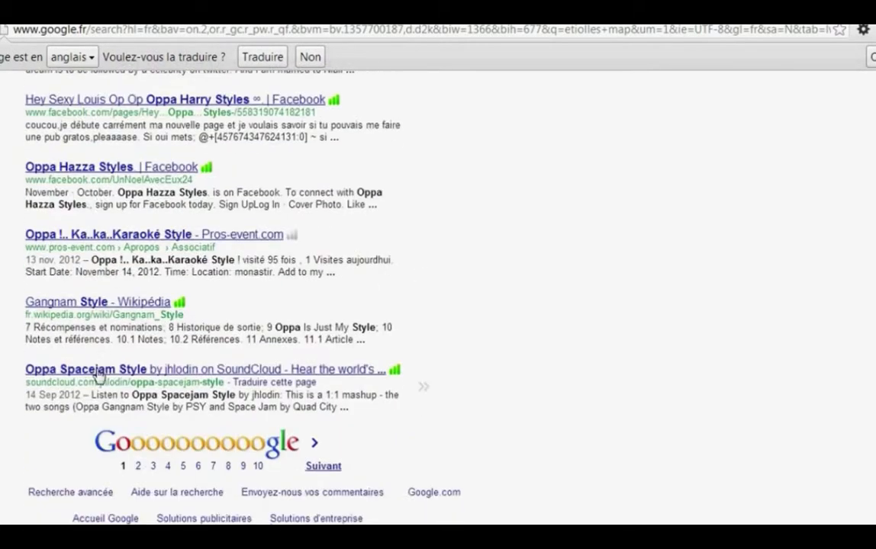
{"action": "scroll", "coordinate": [47, 345], "scroll_direction": "up", "scroll_amount": 2}
{"action": "scroll", "coordinate": [46, 345], "scroll_direction": "down", "scroll_amount": 1}
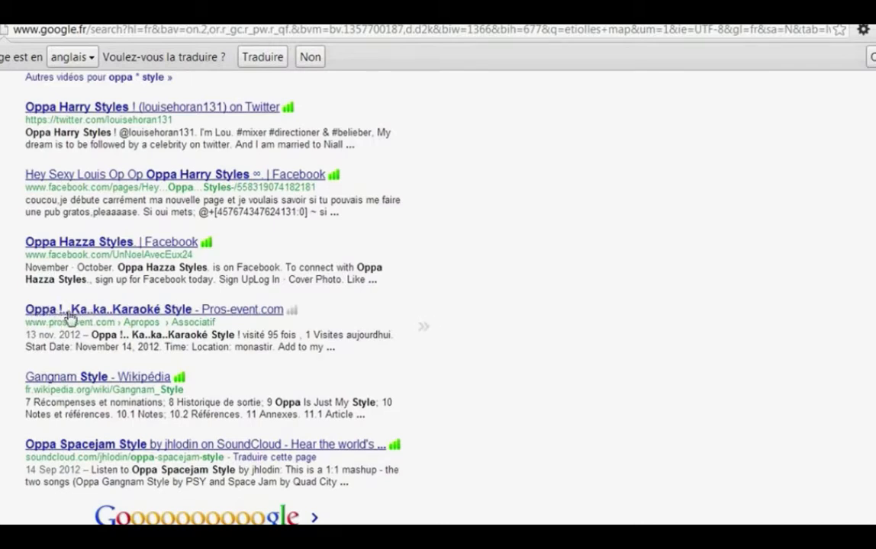
{"action": "scroll", "coordinate": [94, 379], "scroll_direction": "down", "scroll_amount": 1}
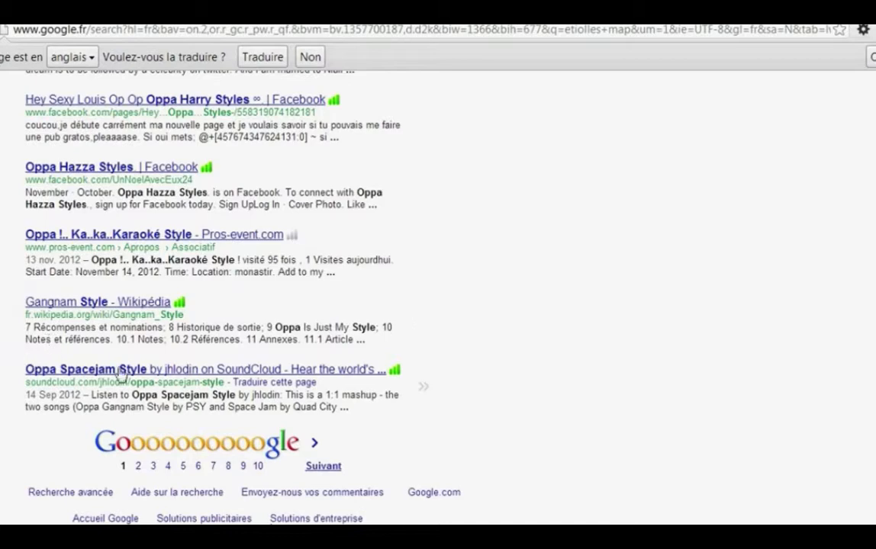
{"action": "scroll", "coordinate": [420, 317], "scroll_direction": "up", "scroll_amount": 7}
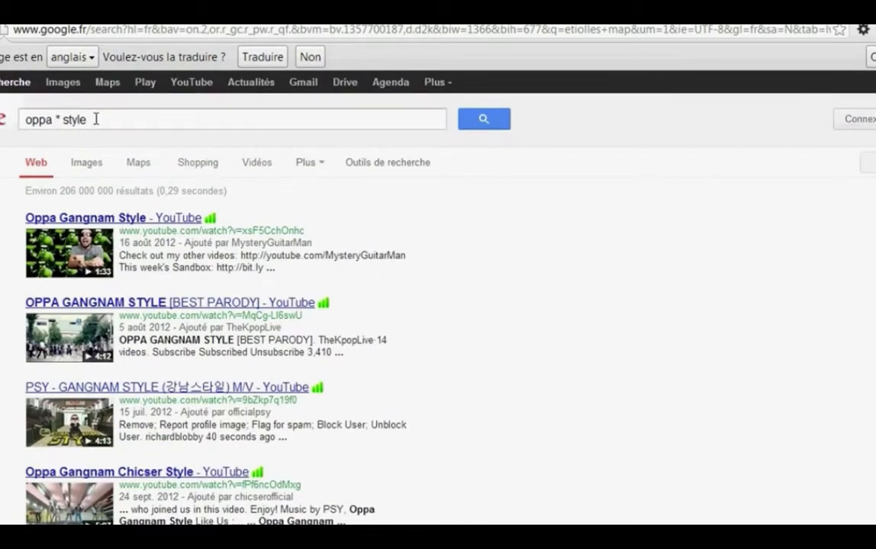
- Replace the whole query with "sauce" and run the search
{"action": "left_click_drag", "start_coordinate": [96, 119], "coordinate": [8, 104]}
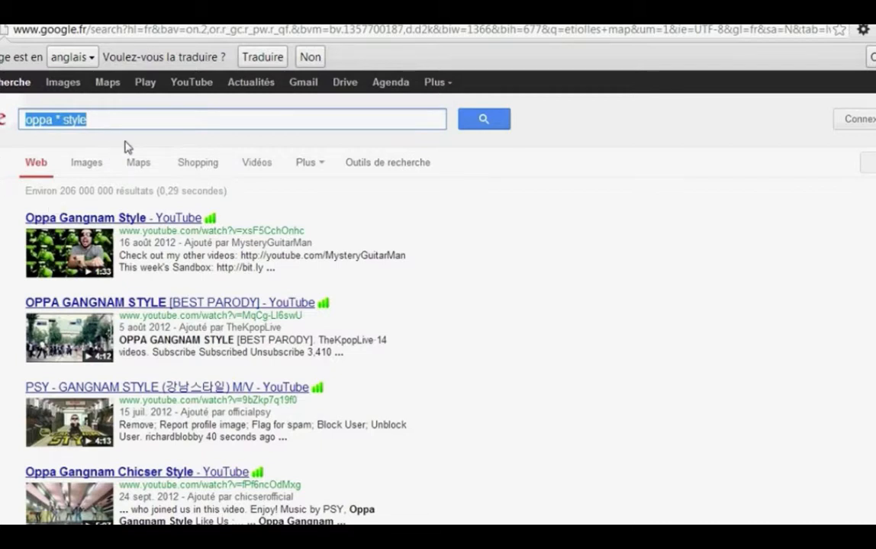
{"action": "key", "text": "BackSpace"}
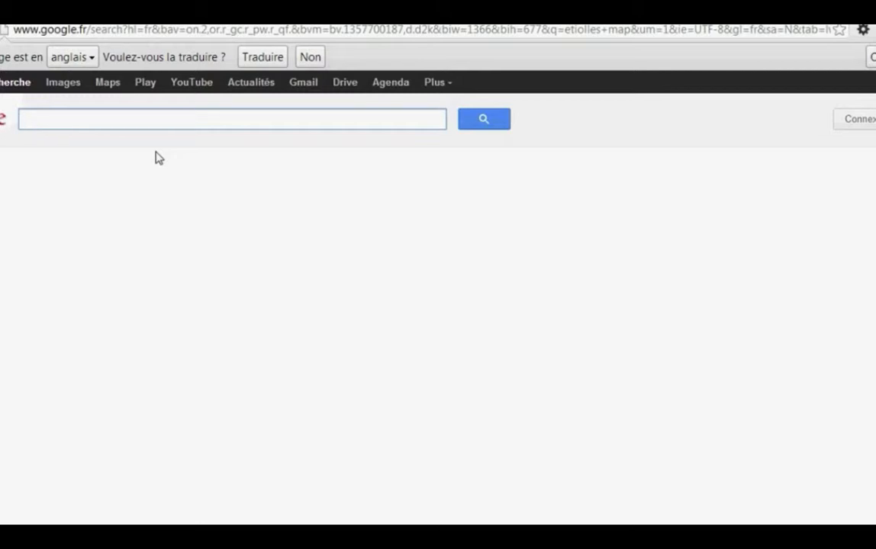
{"action": "type", "text": "sauce"}
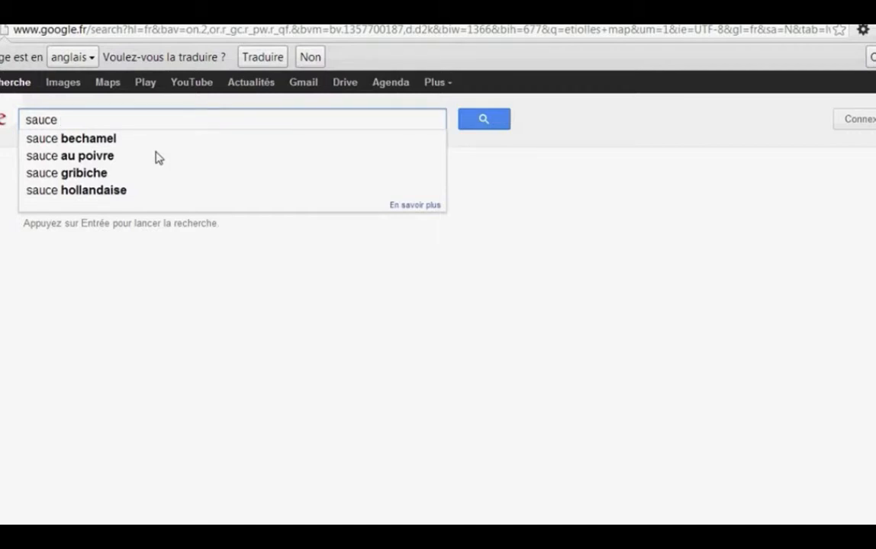
{"action": "key", "text": "Return"}
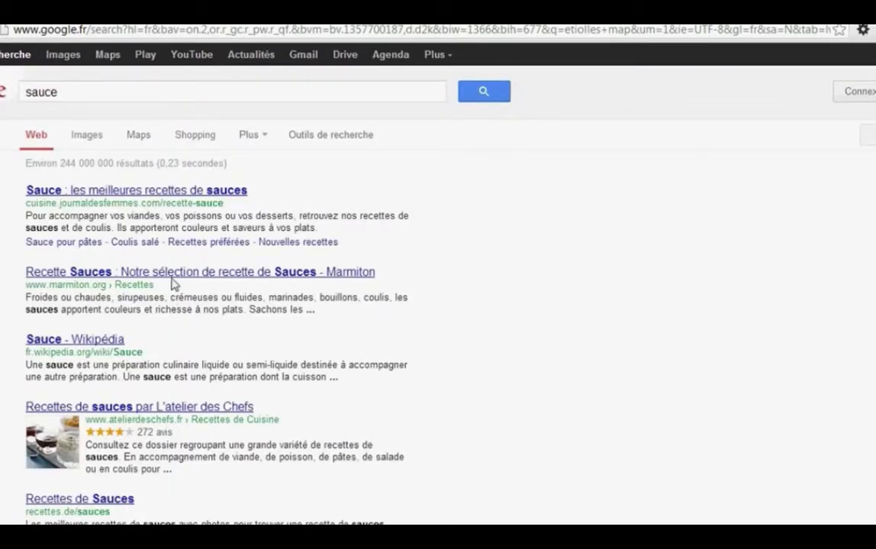
- Look through the results for "sauce", checking which ones are recipe pages
{"action": "scroll", "coordinate": [290, 325], "scroll_direction": "down", "scroll_amount": 2}
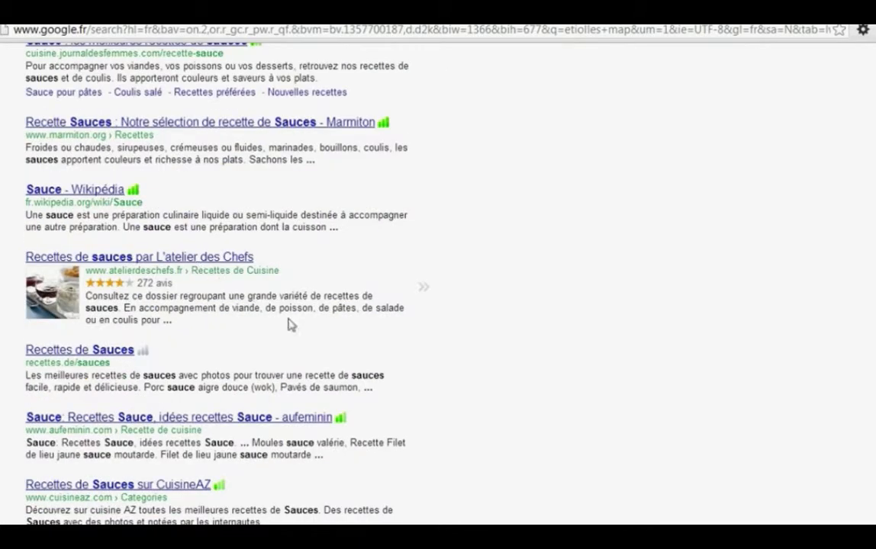
{"action": "scroll", "coordinate": [289, 324], "scroll_direction": "down", "scroll_amount": 4}
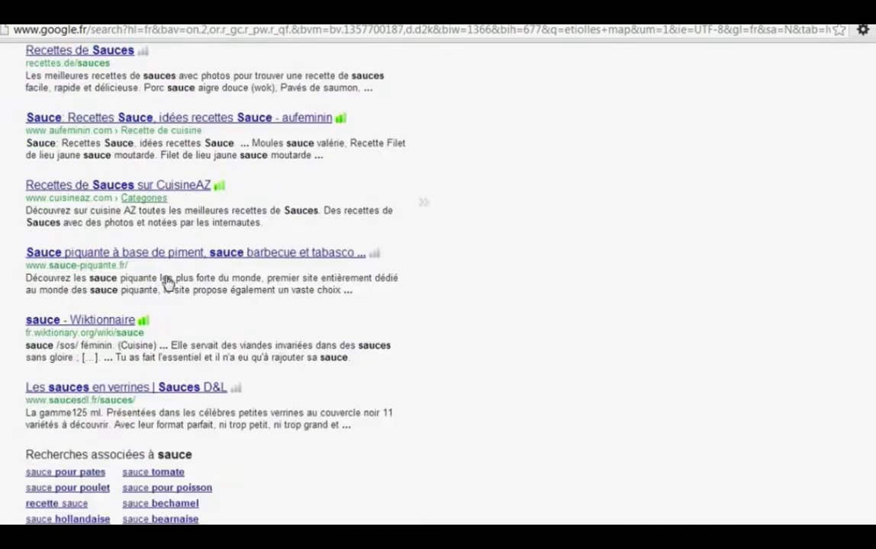
{"action": "scroll", "coordinate": [172, 306], "scroll_direction": "up", "scroll_amount": 3}
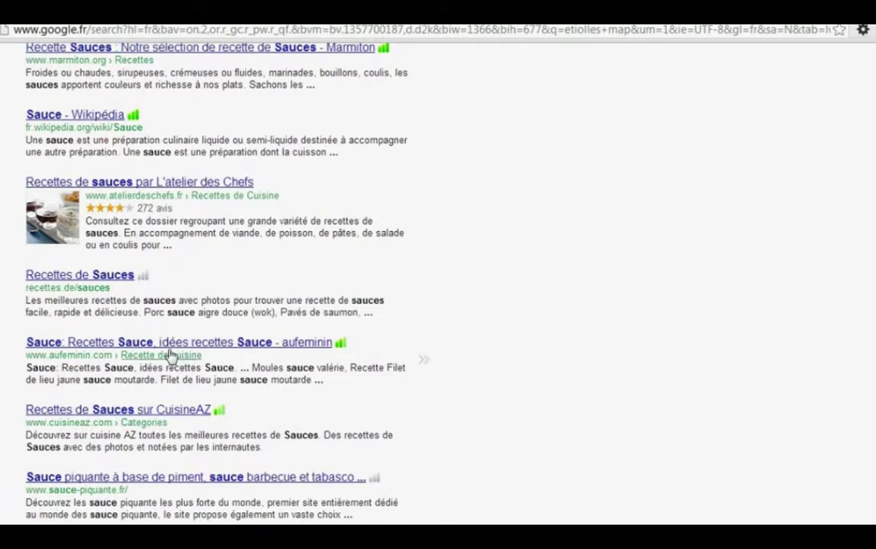
{"action": "scroll", "coordinate": [252, 353], "scroll_direction": "up", "scroll_amount": 3}
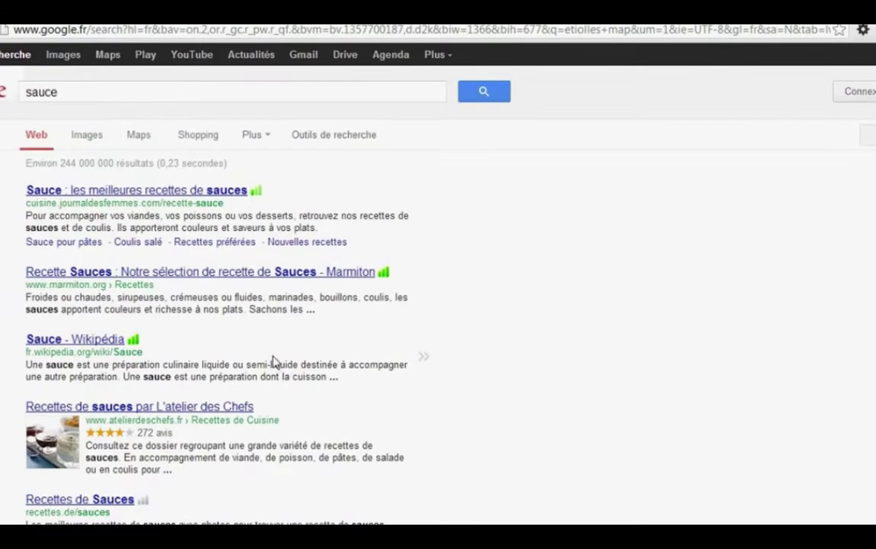
{"action": "scroll", "coordinate": [103, 284], "scroll_direction": "down", "scroll_amount": 4}
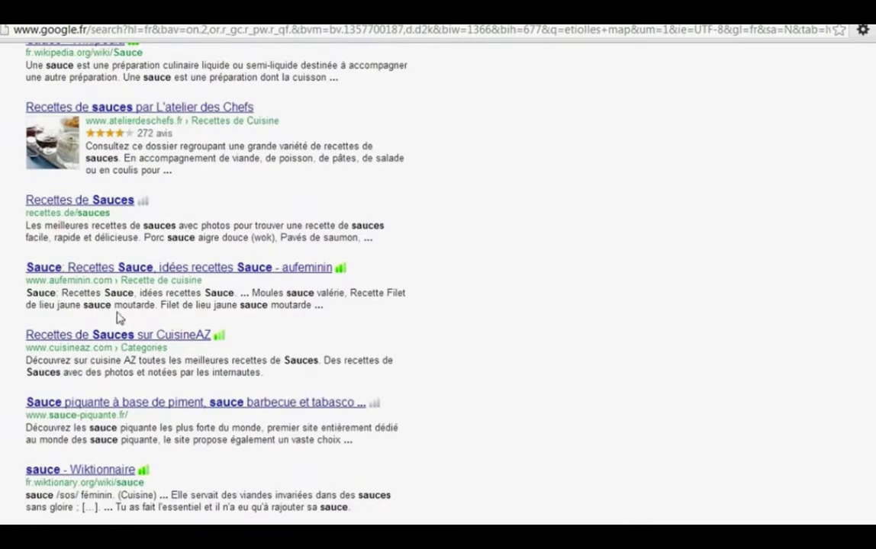
{"action": "scroll", "coordinate": [191, 327], "scroll_direction": "up", "scroll_amount": 4}
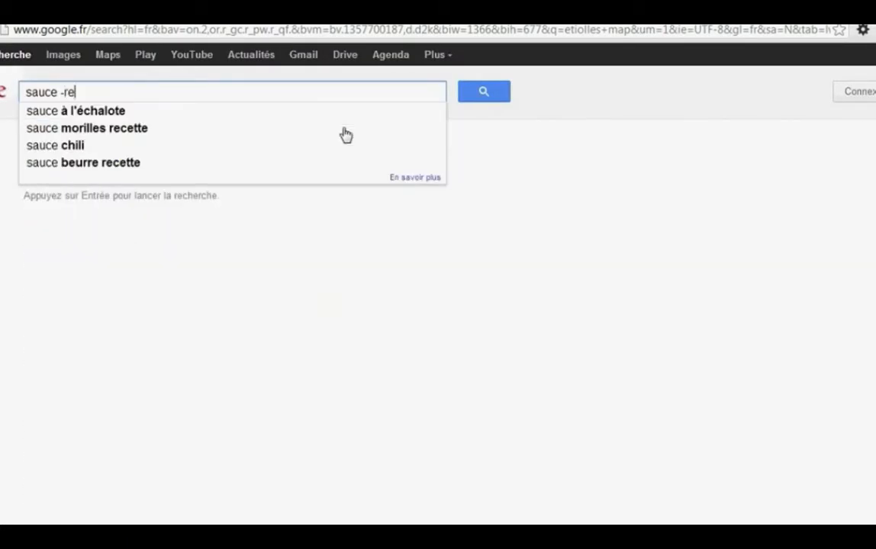
- Search for "sauce -recette" to exclude the word recette, and look through the results page
{"action": "type", "text": "ett"}
{"action": "key", "text": "Return"}
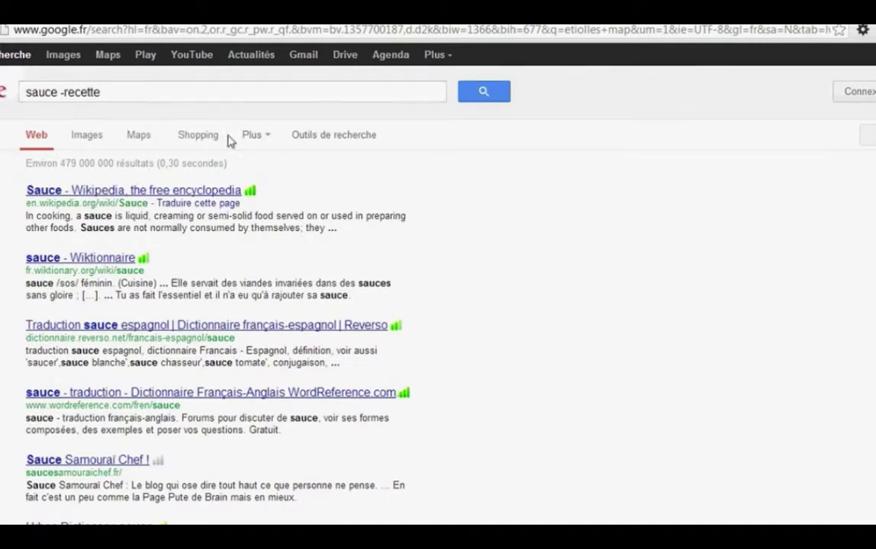
{"action": "scroll", "coordinate": [311, 345], "scroll_direction": "down", "scroll_amount": 4}
{"action": "scroll", "coordinate": [105, 282], "scroll_direction": "down", "scroll_amount": 7}
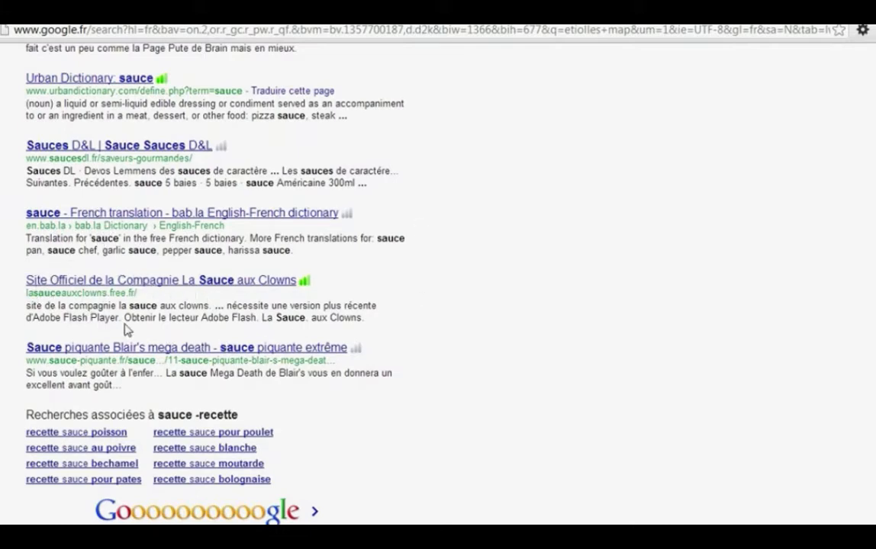
{"action": "scroll", "coordinate": [38, 271], "scroll_direction": "down", "scroll_amount": 2}
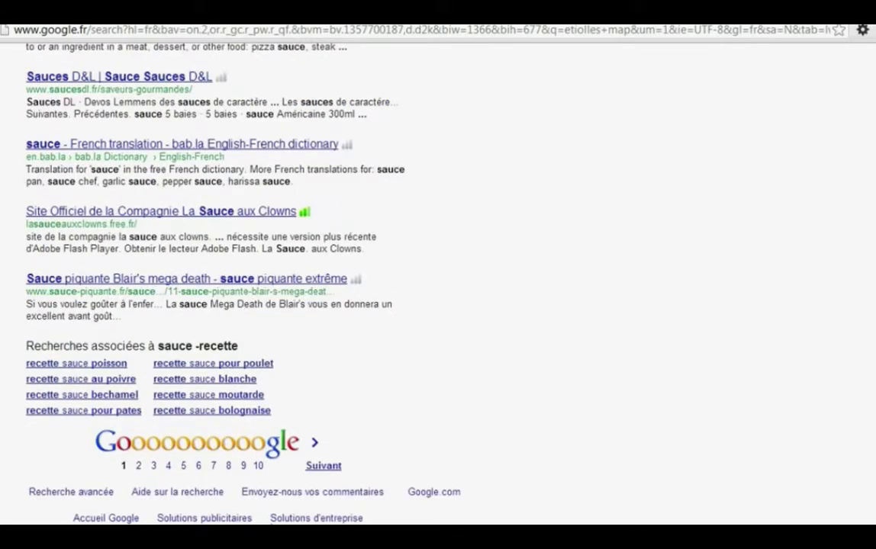
{"action": "scroll", "coordinate": [24, 319], "scroll_direction": "up", "scroll_amount": 10}
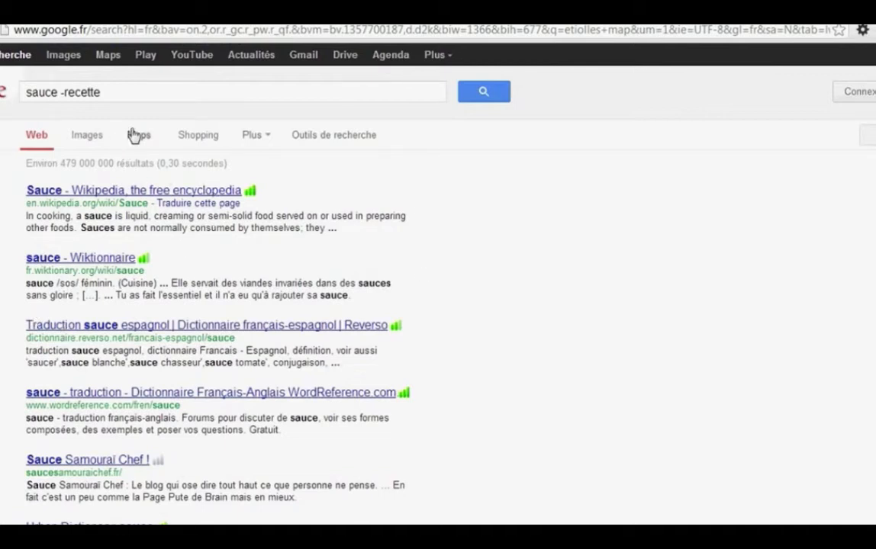
- Highlight the excluded word "recette" in the query and check the results list against it
{"action": "double_click", "coordinate": [66, 92]}
{"action": "left_click", "coordinate": [140, 92]}
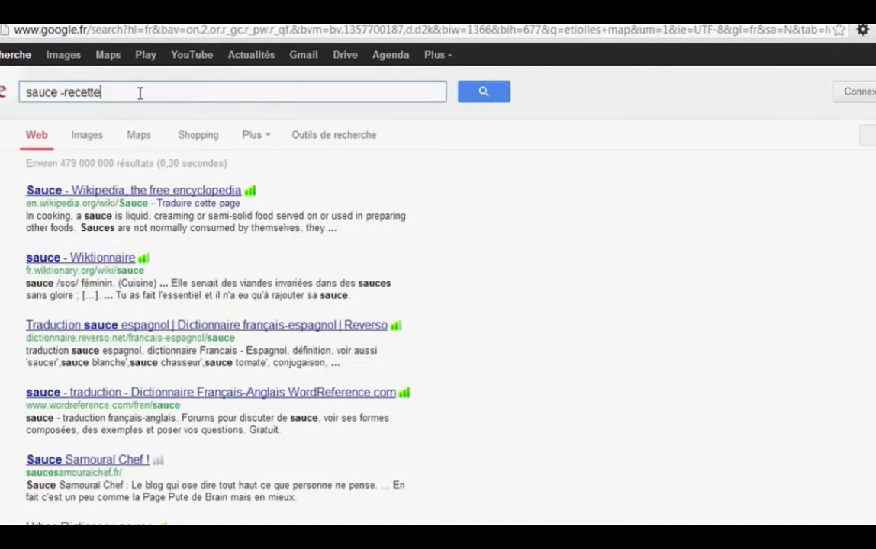
{"action": "left_click_drag", "start_coordinate": [117, 92], "coordinate": [70, 87]}
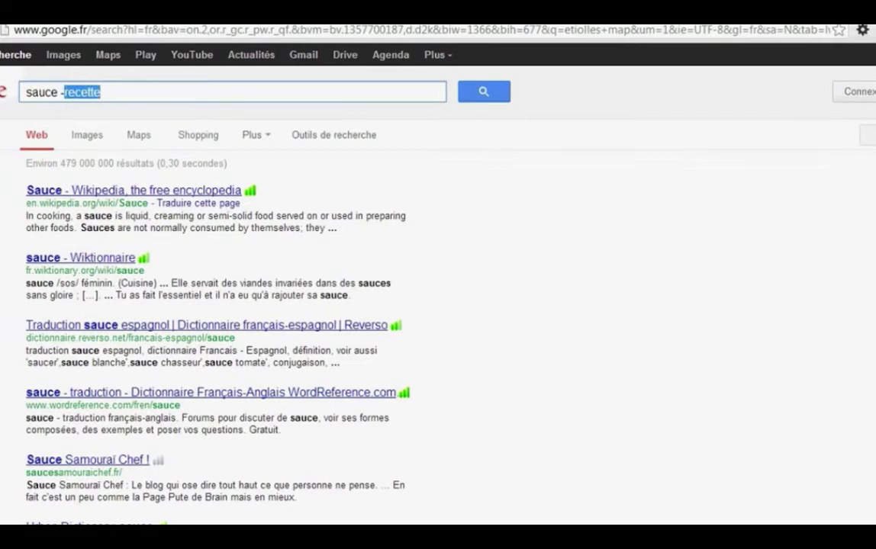
{"action": "left_click", "coordinate": [111, 92]}
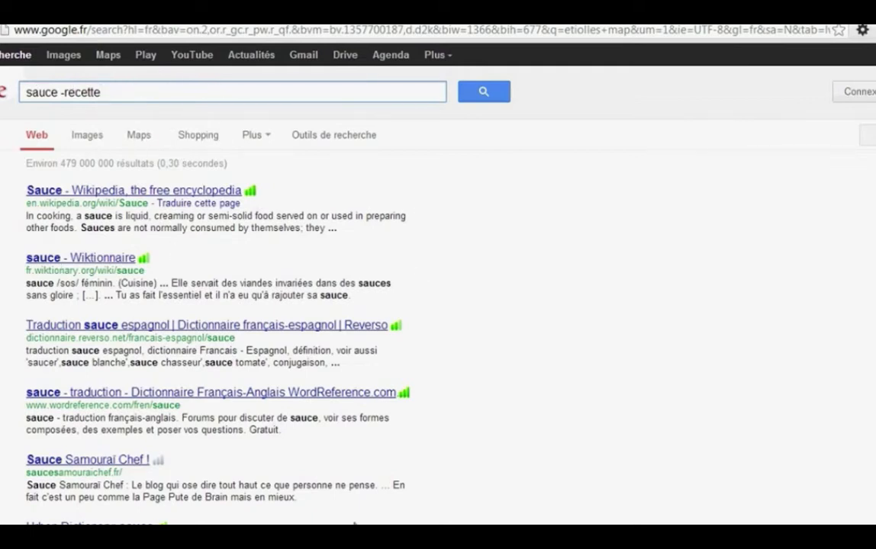
{"action": "scroll", "coordinate": [358, 351], "scroll_direction": "down", "scroll_amount": 6}
{"action": "scroll", "coordinate": [355, 353], "scroll_direction": "up", "scroll_amount": 8}
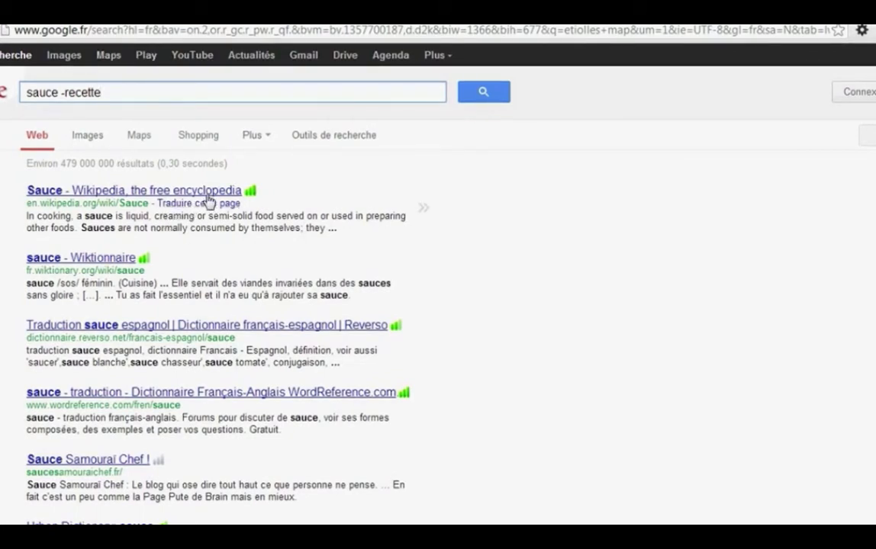
- Replace the minus sign with a plus to search for "sauce +recette", and look through the results
{"action": "key", "text": "BackSpace"}
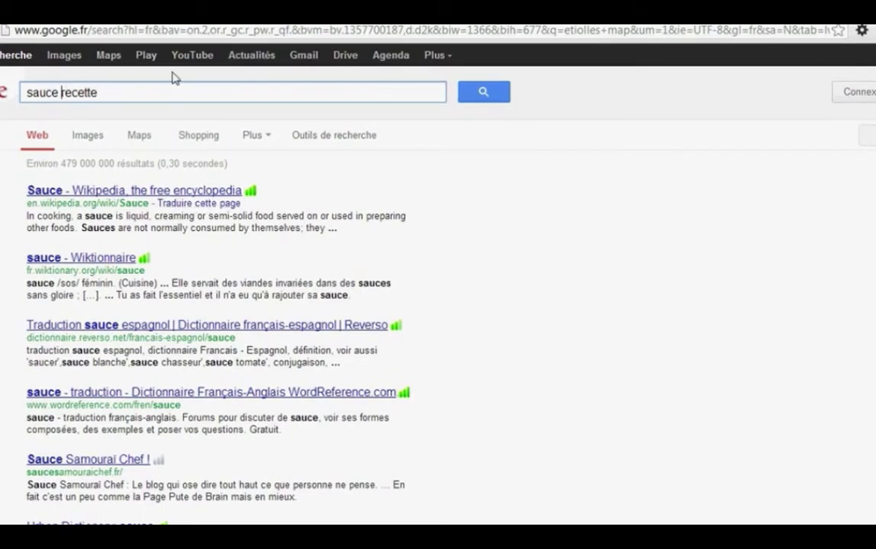
{"action": "type", "text": "+"}
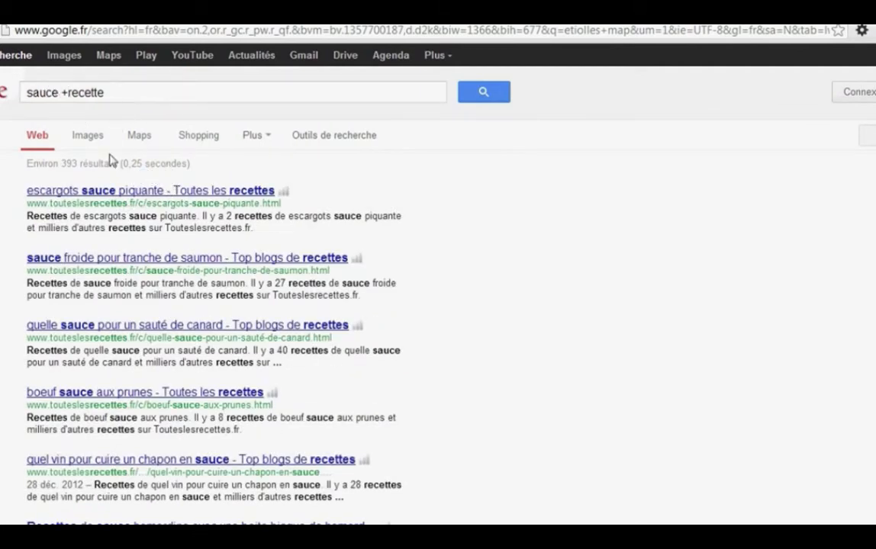
{"action": "scroll", "coordinate": [151, 227], "scroll_direction": "down", "scroll_amount": 2}
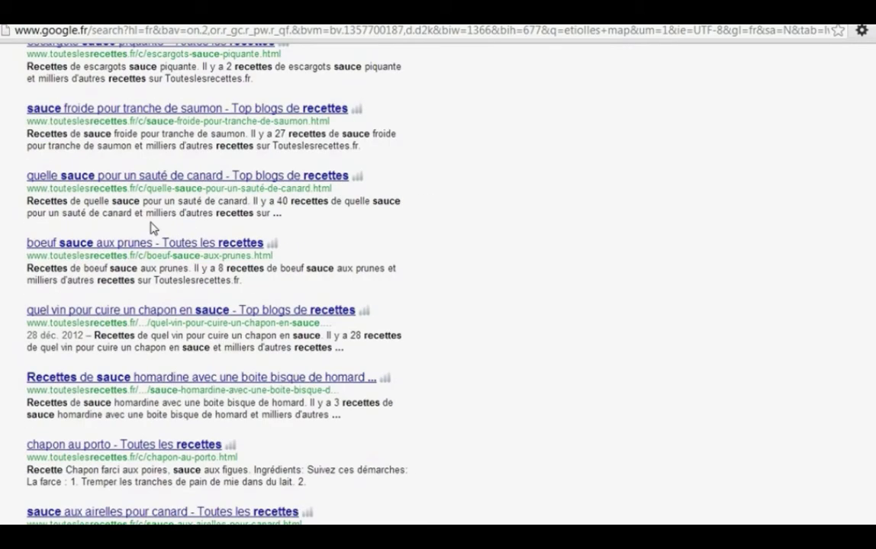
{"action": "scroll", "coordinate": [149, 229], "scroll_direction": "down", "scroll_amount": 5}
{"action": "scroll", "coordinate": [143, 227], "scroll_direction": "up", "scroll_amount": 1}
{"action": "scroll", "coordinate": [141, 231], "scroll_direction": "down", "scroll_amount": 1}
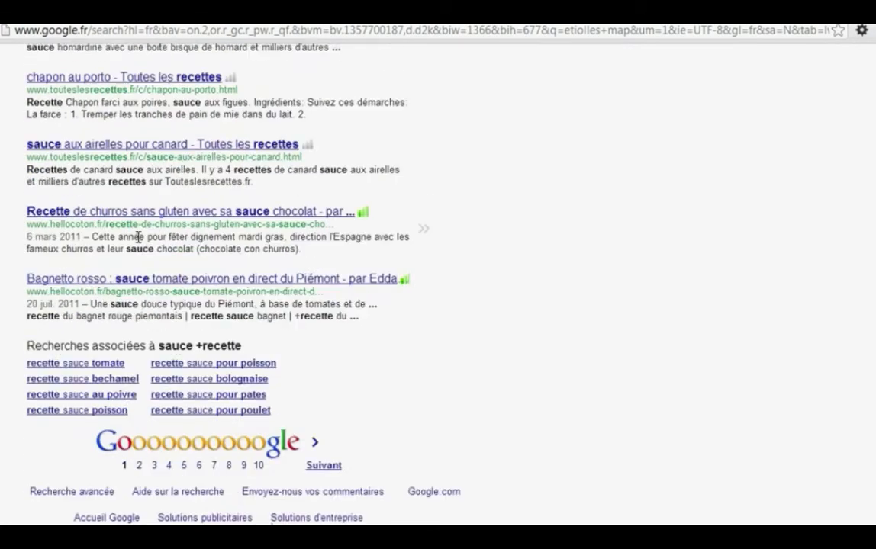
{"action": "scroll", "coordinate": [138, 238], "scroll_direction": "up", "scroll_amount": 3}
{"action": "scroll", "coordinate": [168, 282], "scroll_direction": "up", "scroll_amount": 3}
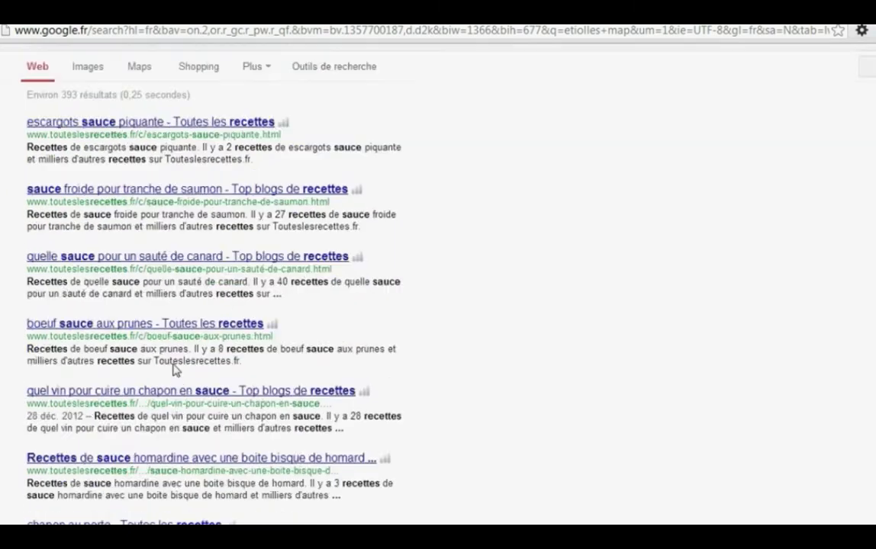
{"action": "scroll", "coordinate": [174, 370], "scroll_direction": "up", "scroll_amount": 2}
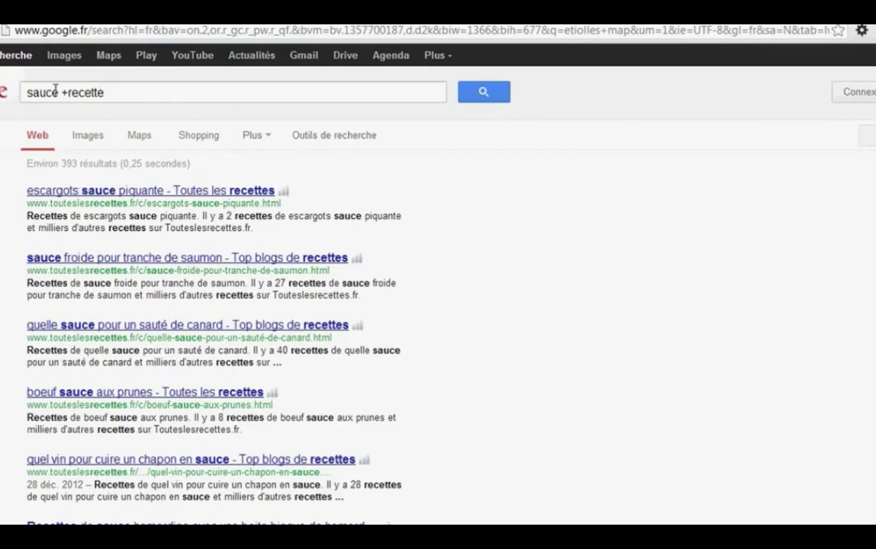
- Clear the whole "sauce +recette" query from the search box
{"action": "left_click", "coordinate": [118, 96]}
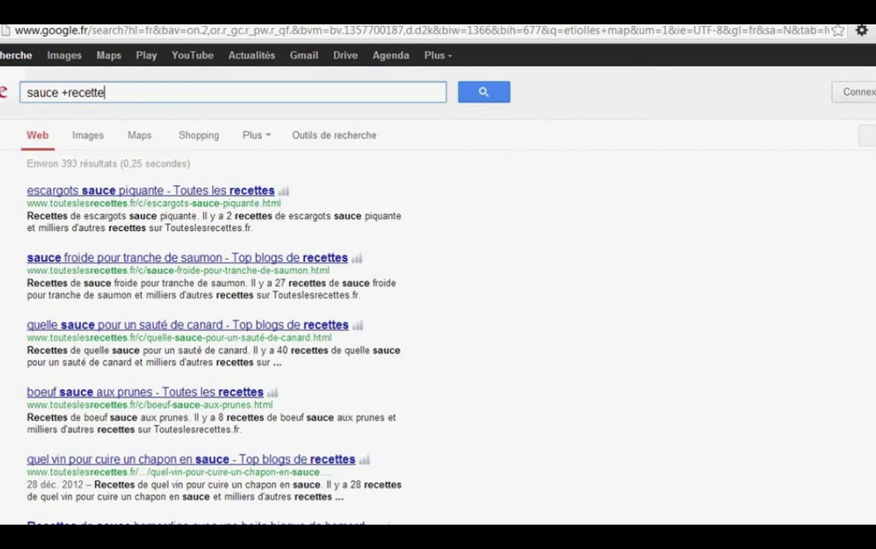
{"action": "key", "text": "ctrl+a"}
{"action": "key", "text": "BackSpace"}
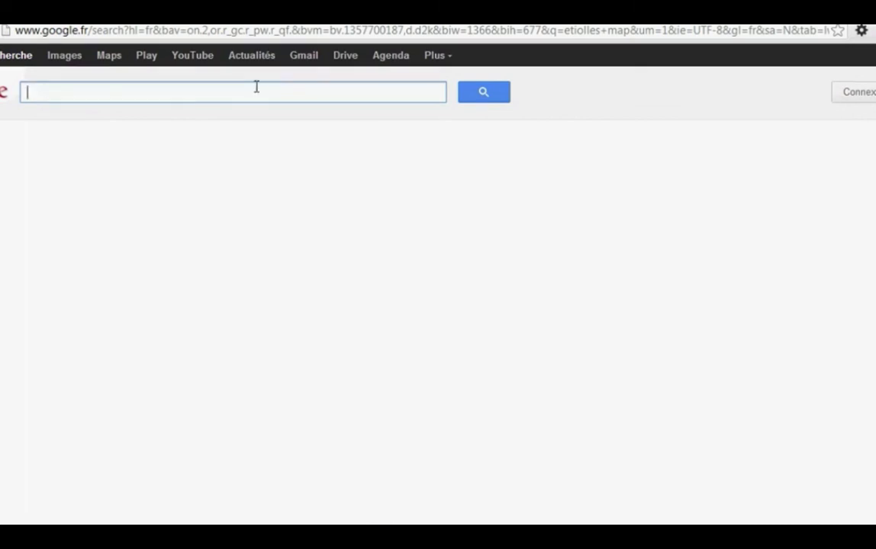